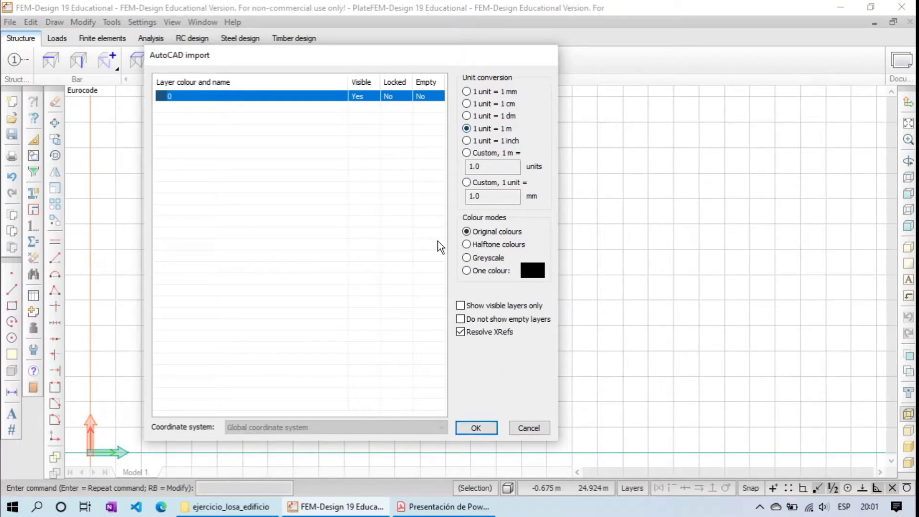
- Import the AutoCAD drawing at 1 unit = 1 m with its original colours
left_click(490, 427)
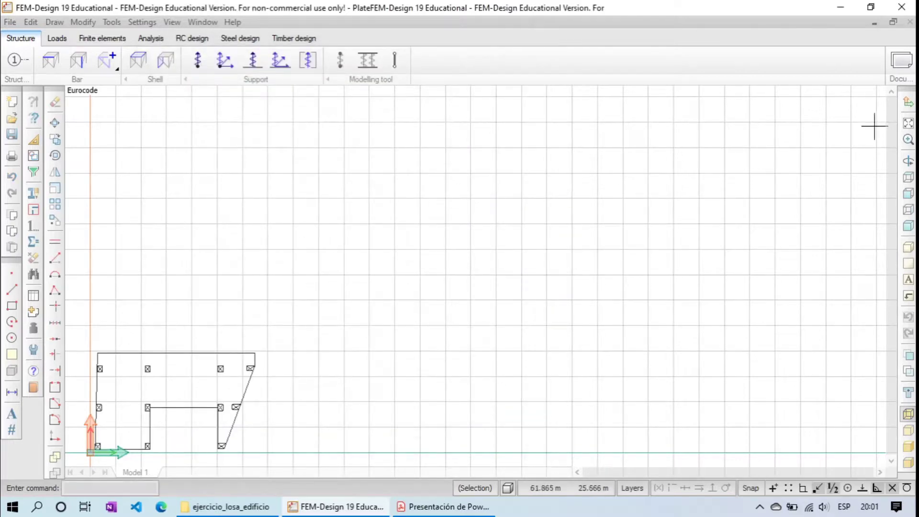
left_click(908, 123)
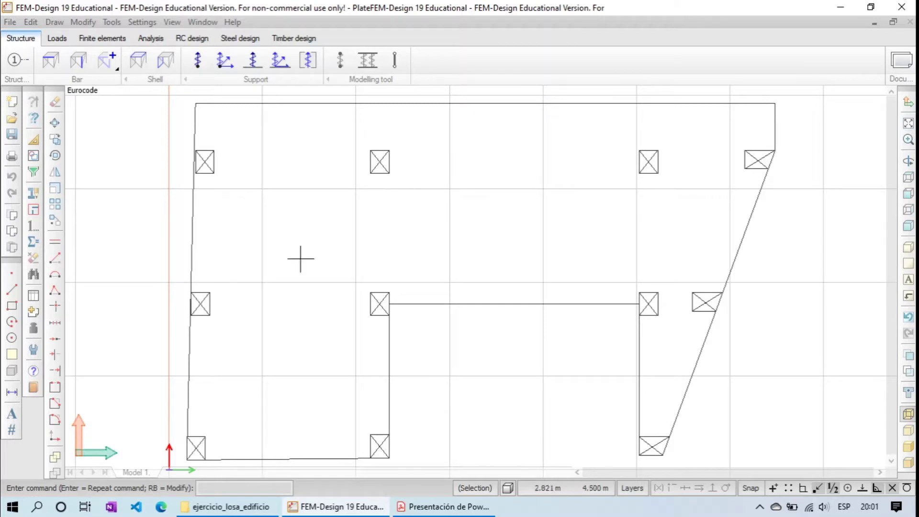
- Start a plate definition, assign C20/25 concrete as its material and check that material's library properties
left_click(137, 61)
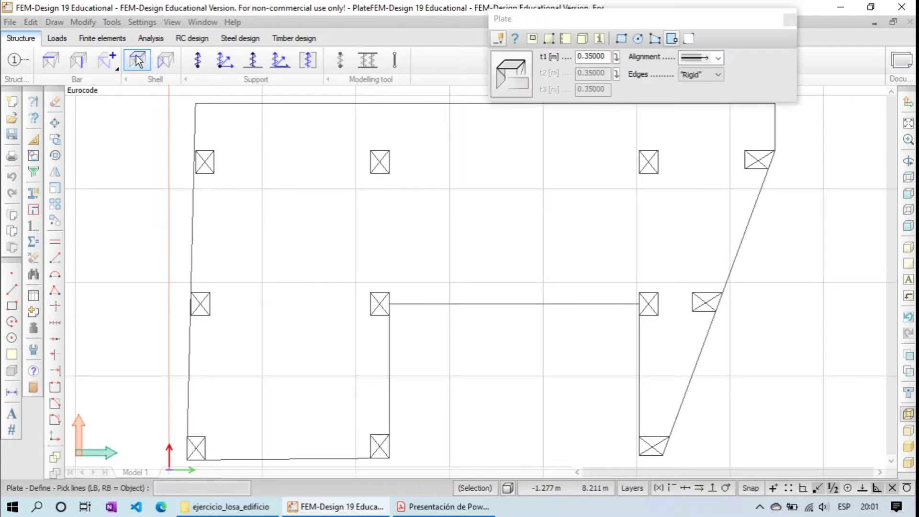
left_click(515, 78)
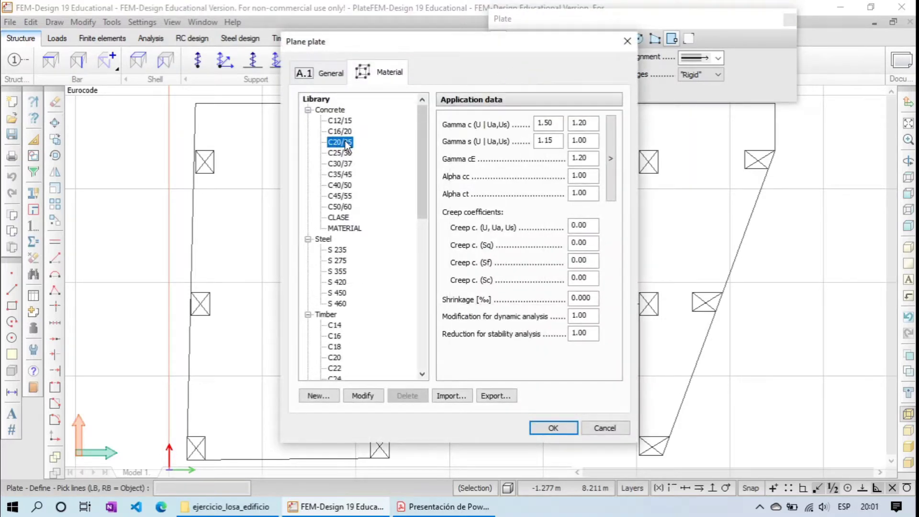
left_click(366, 394)
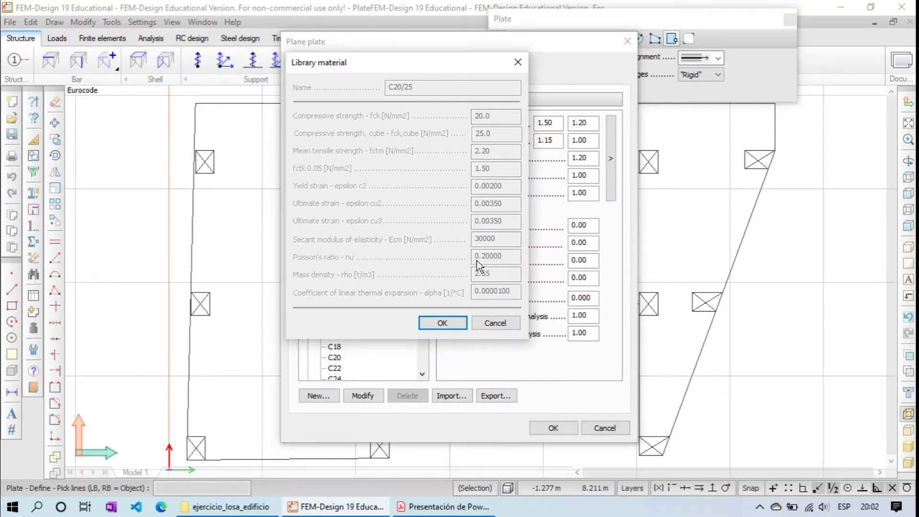
left_click(444, 322)
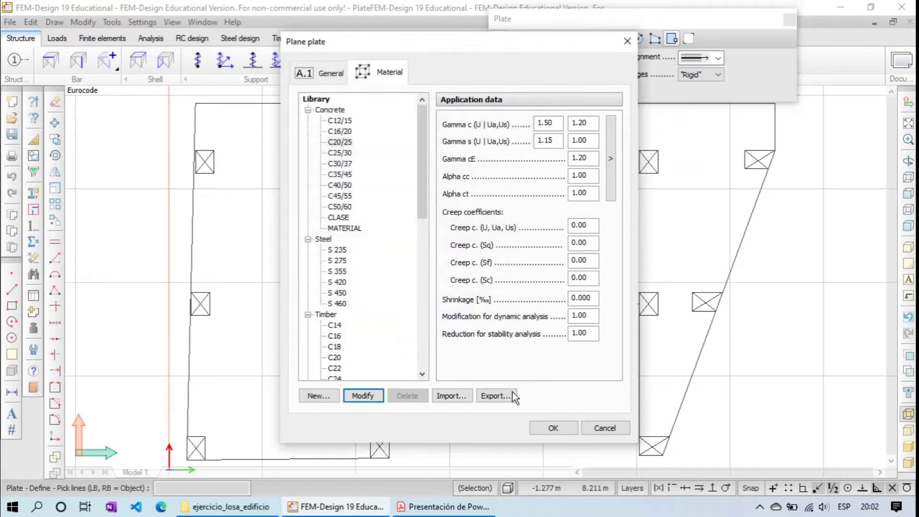
left_click(550, 428)
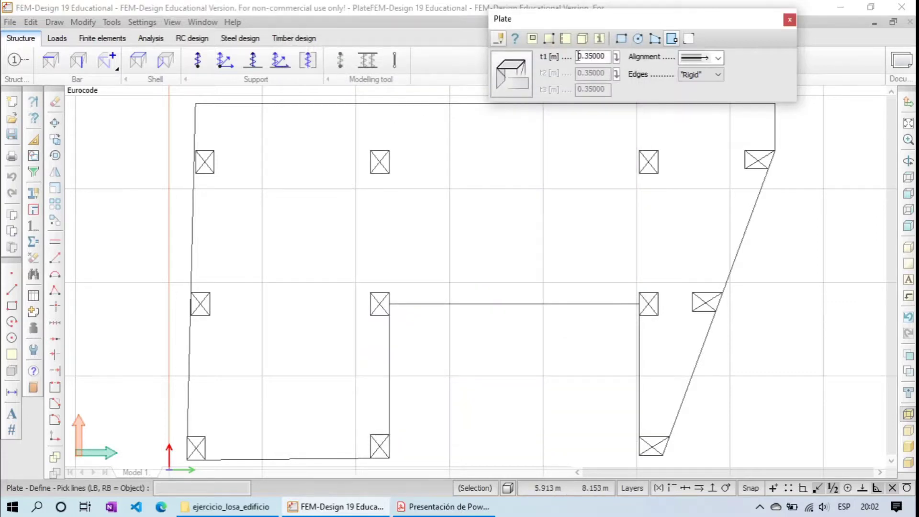
- Try a rectangular plate 0.35 m thick between the two middle columns of the upper row and undo it
left_click(607, 55)
left_click(621, 39)
left_click(465, 155)
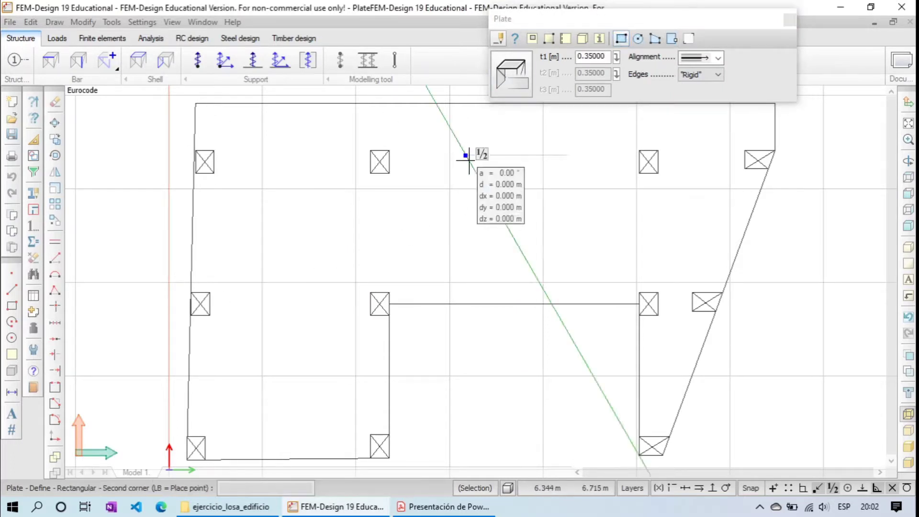
left_click(587, 252)
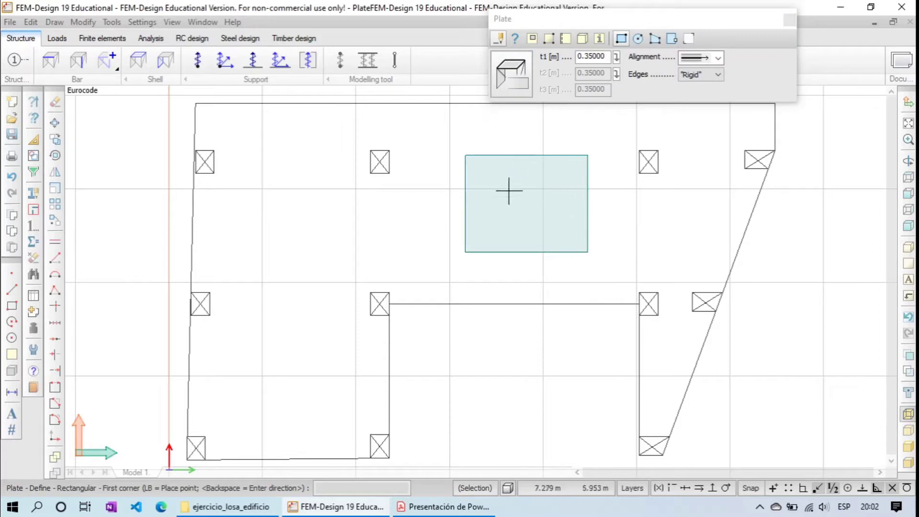
key("ctrl+z")
- Try a circular plate centred between the two middle columns of the upper row and remove it
left_click(637, 38)
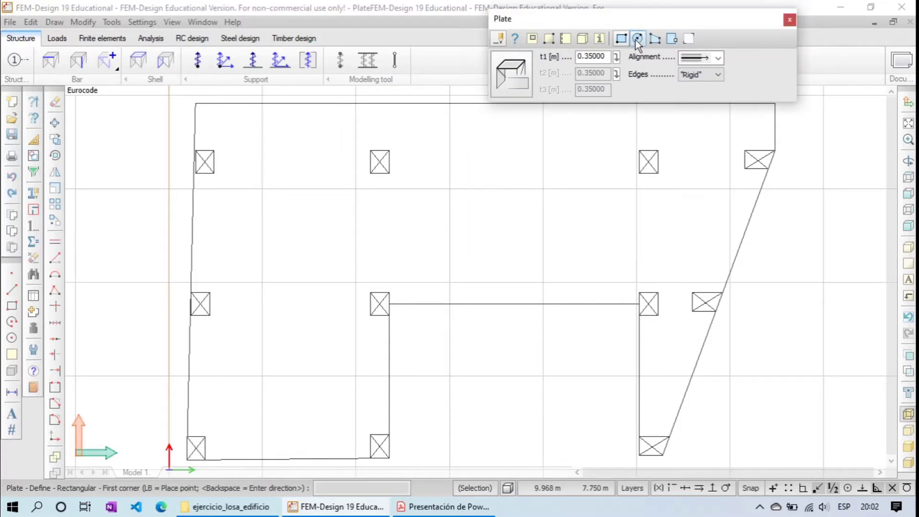
left_click(531, 166)
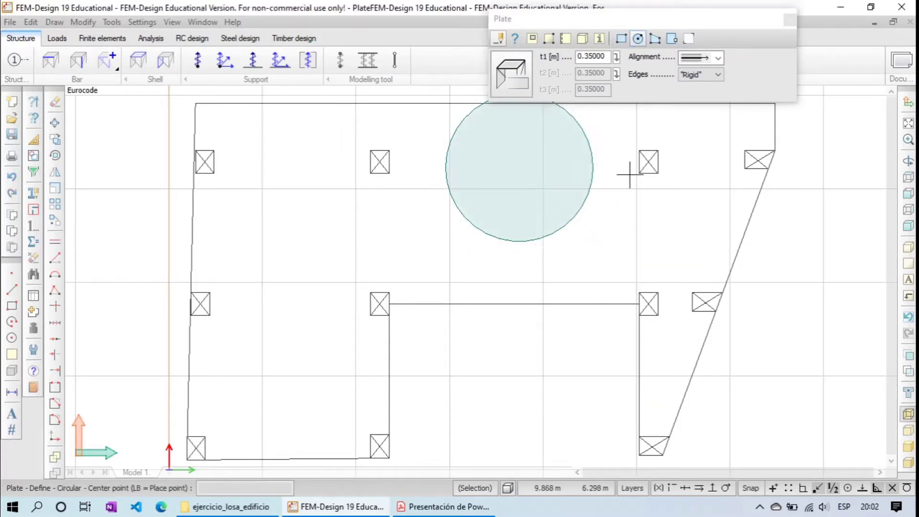
key("Escape")
- Try a four-sided polygonal plate in the shape of an inverted trapezoid in the middle bay and undo it
left_click(655, 38)
left_click(462, 167)
left_click(608, 167)
left_click(579, 237)
left_click(485, 237)
key("Return")
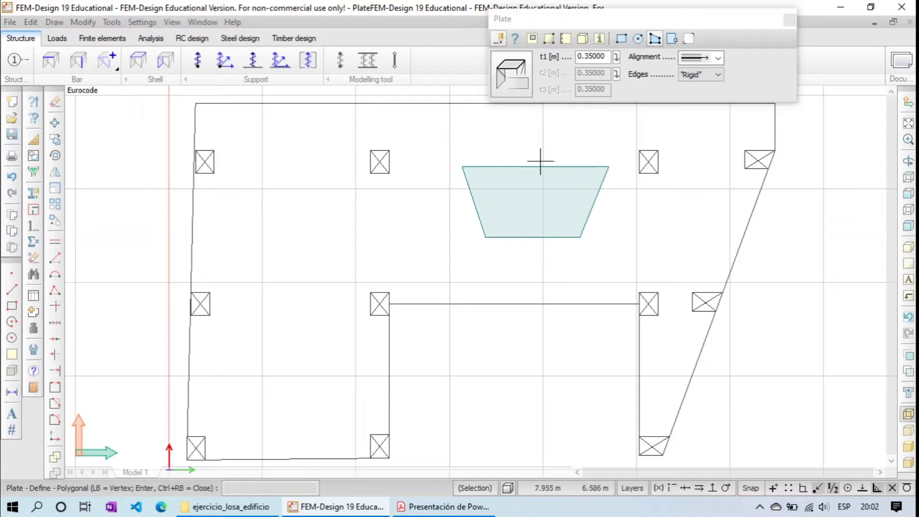
key("ctrl+z")
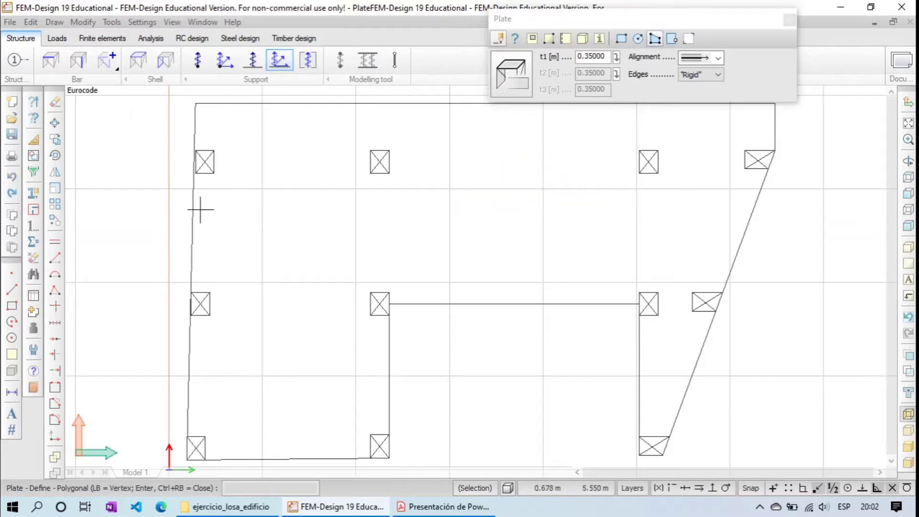
- Create the 0.35 m thick plate by picking all the outline lines of the imported floor plan
left_click(671, 39)
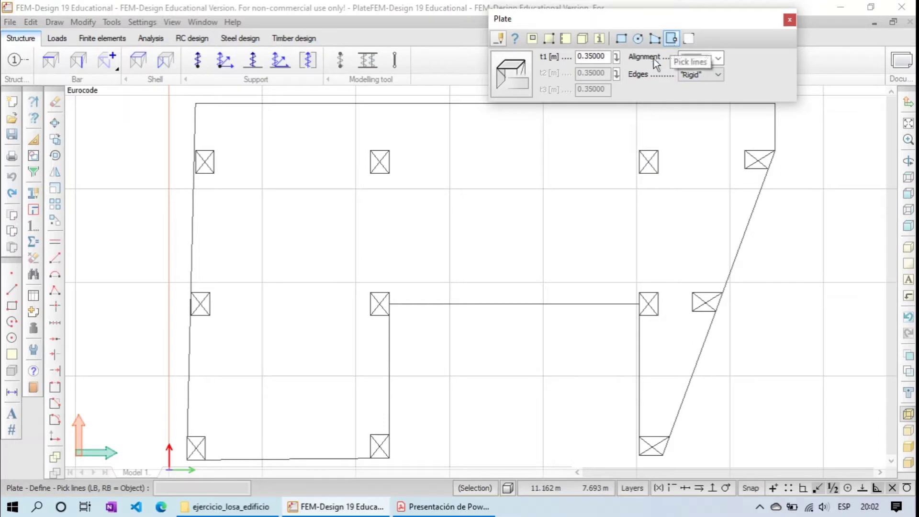
left_click(313, 103)
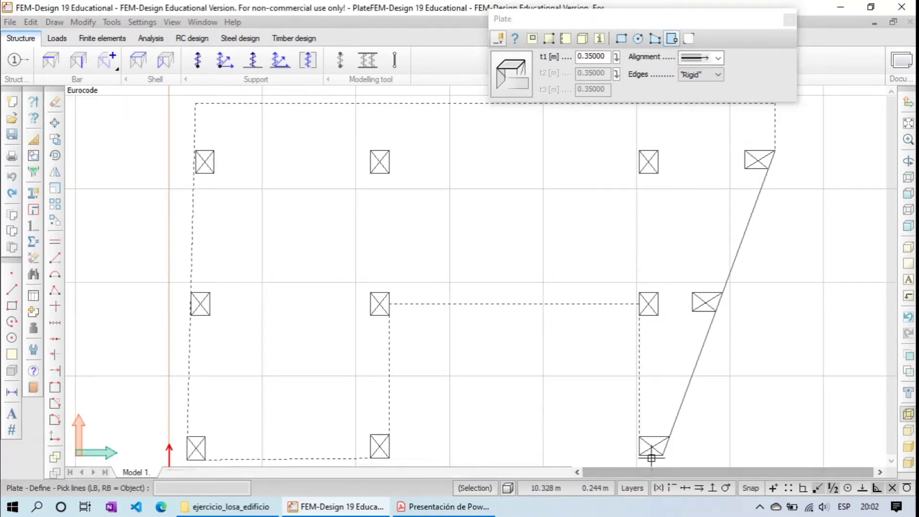
left_click(684, 394)
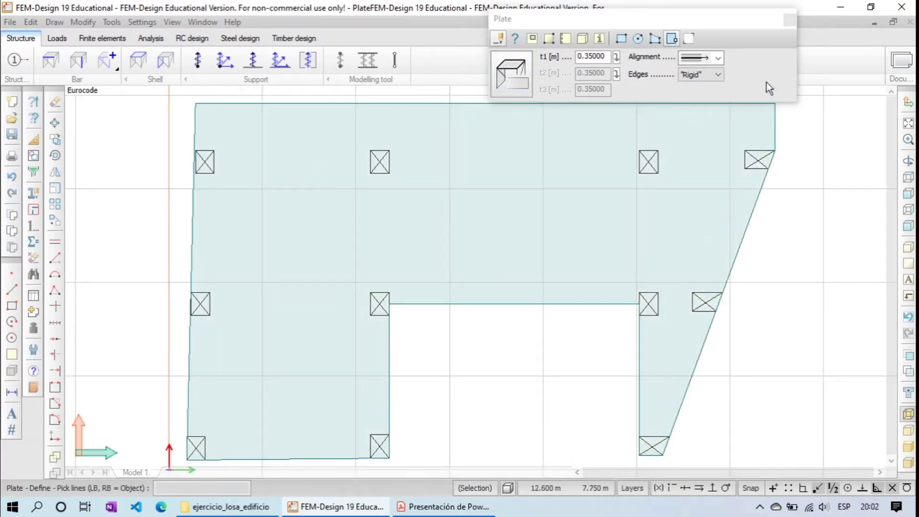
left_click(789, 19)
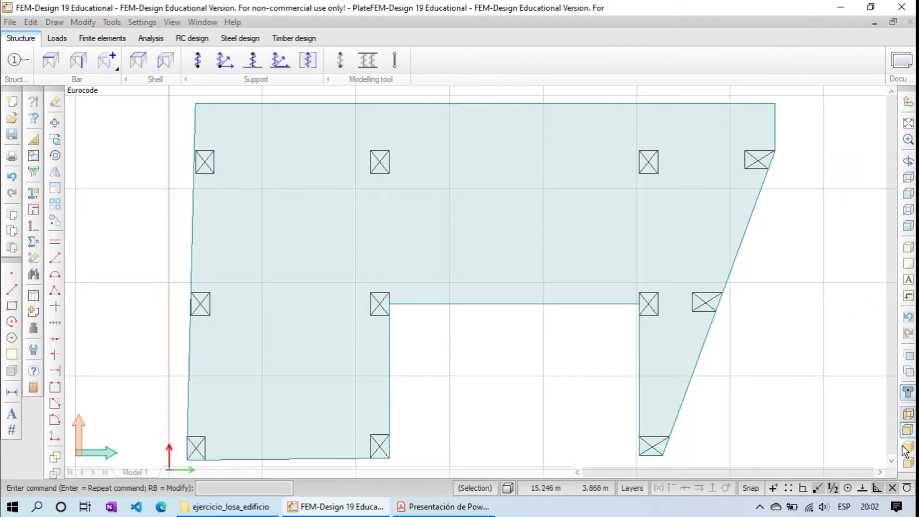
- Examine the slab as a shaded solid in 3D, and return to the wireframe plan
left_click(909, 462)
left_click(908, 161)
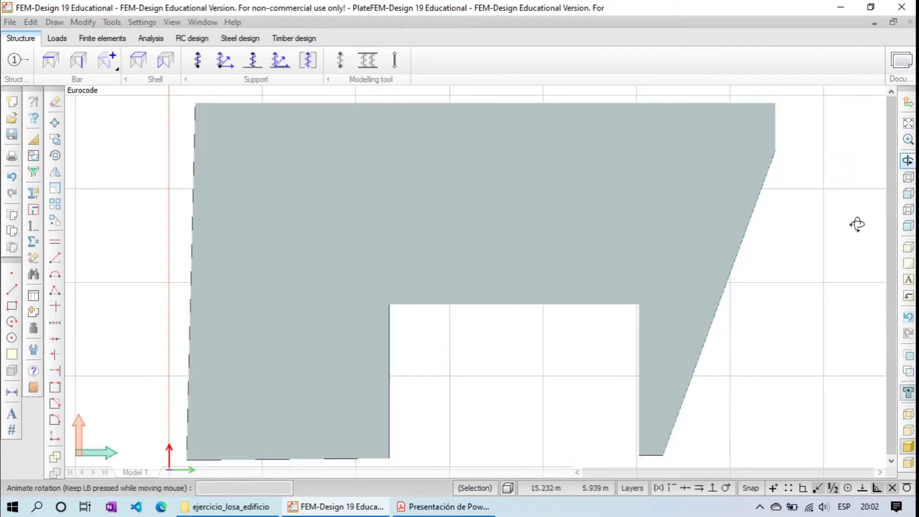
left_click_drag(722, 362, 627, 168)
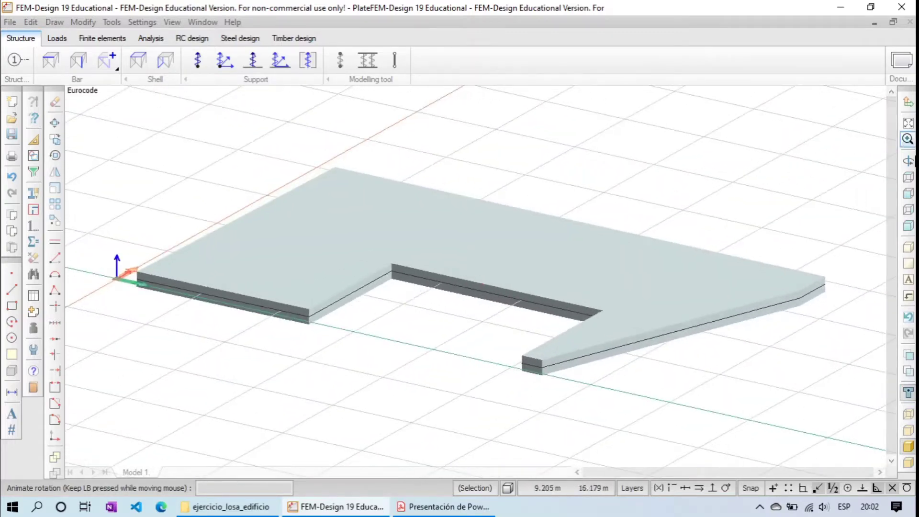
left_click(908, 177)
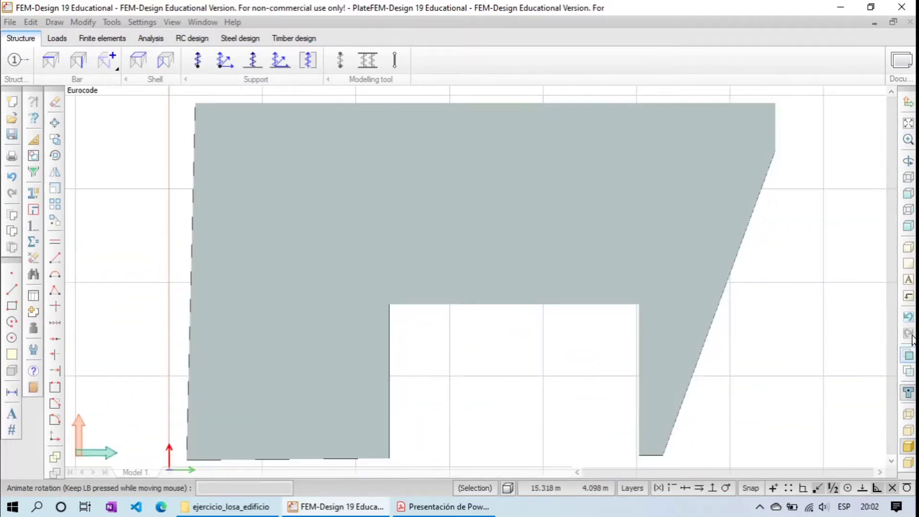
left_click(908, 414)
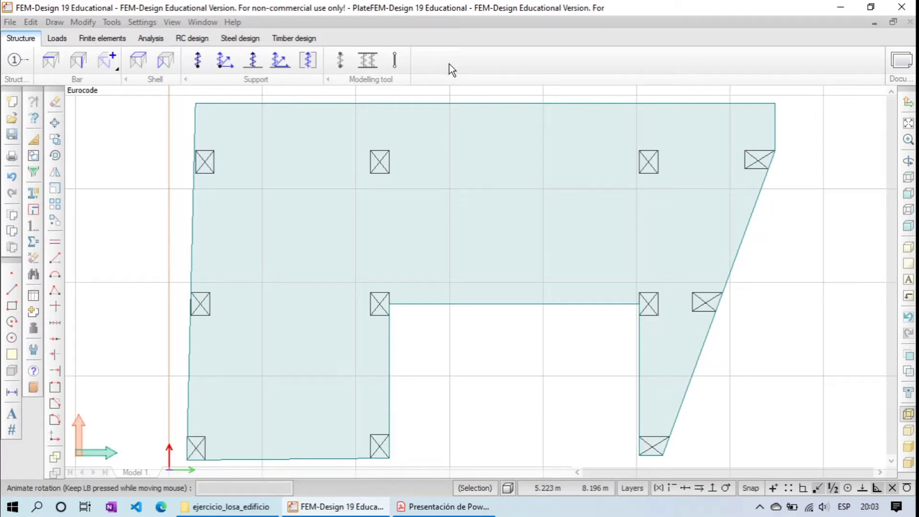
- Try a straight beam starting at the upper-left column and running along the upper column row, and undo it
left_click(50, 60)
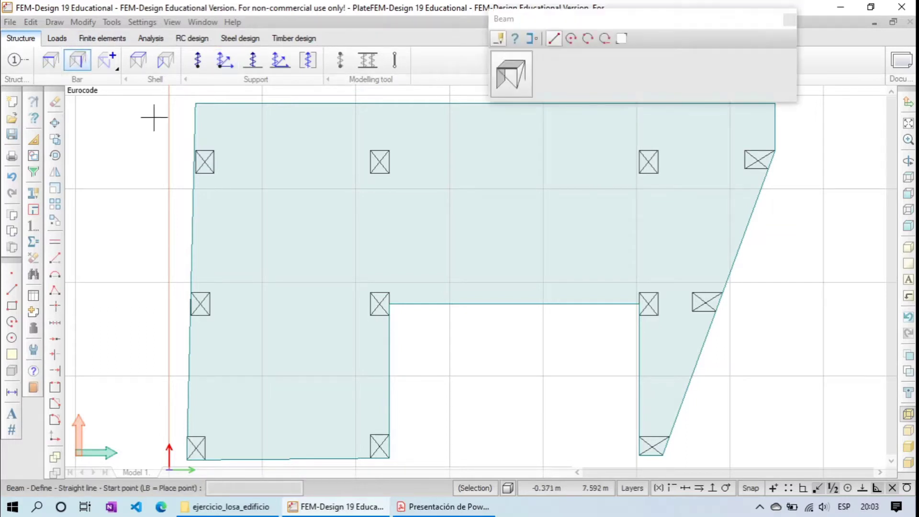
left_click(205, 162)
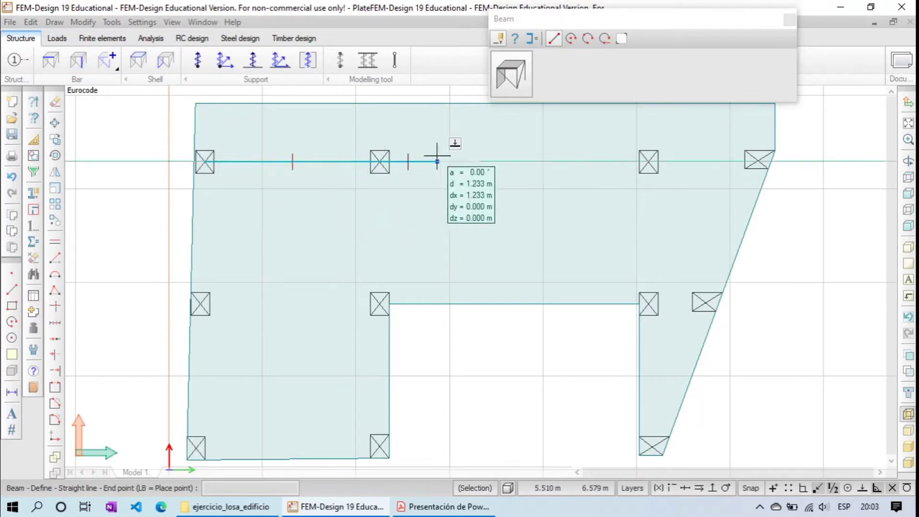
key("ctrl+z")
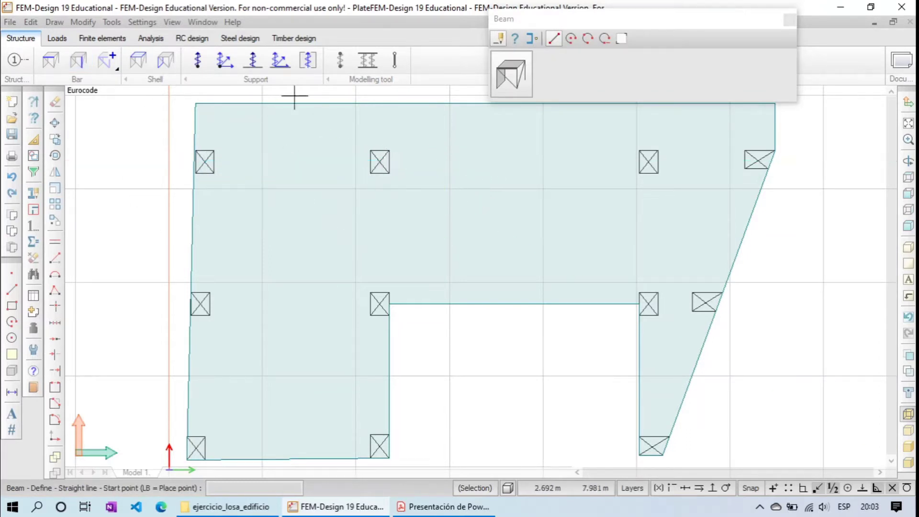
- Try a straight motion line support between the centres of the first two upper-row columns, and undo it
left_click(251, 61)
left_click(205, 162)
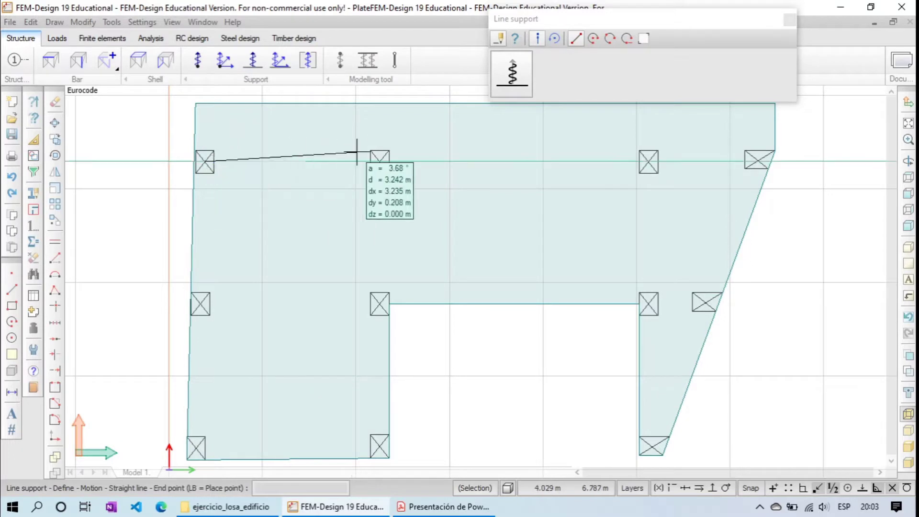
left_click(381, 158)
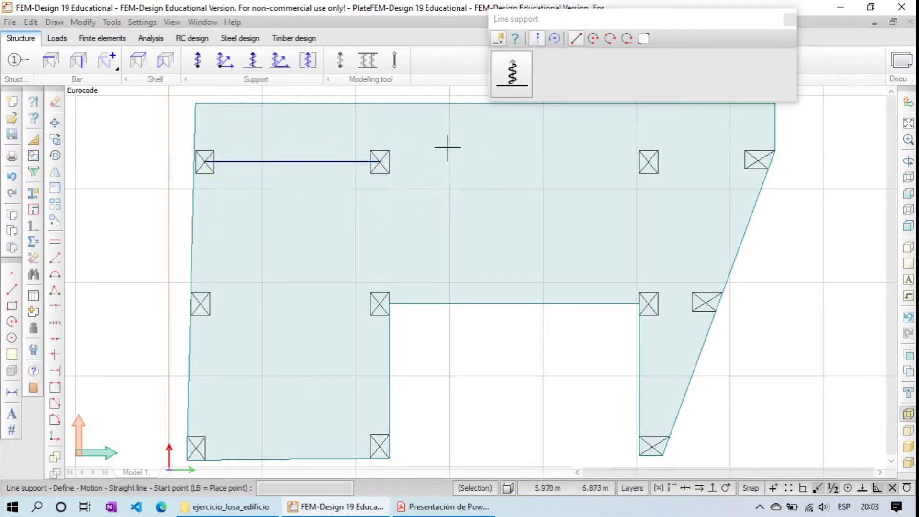
key("ctrl+z")
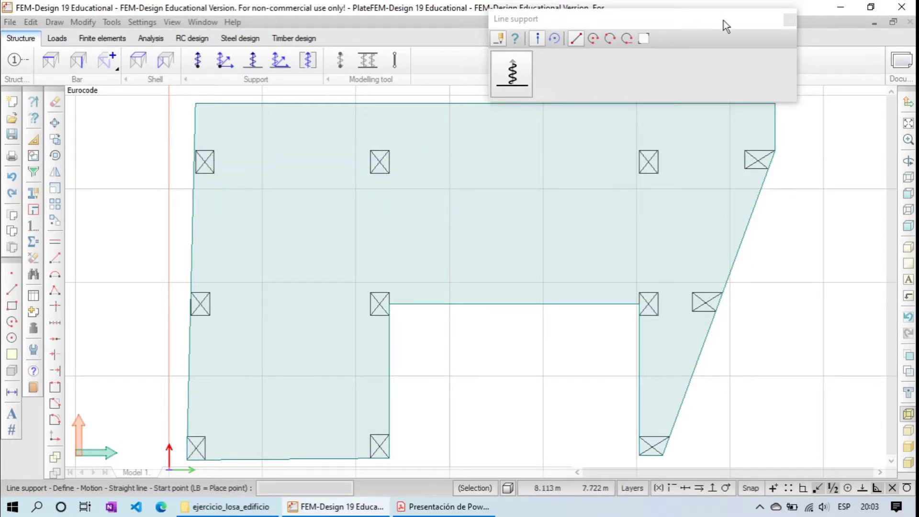
left_click_drag(723, 20, 608, 109)
left_click(654, 106)
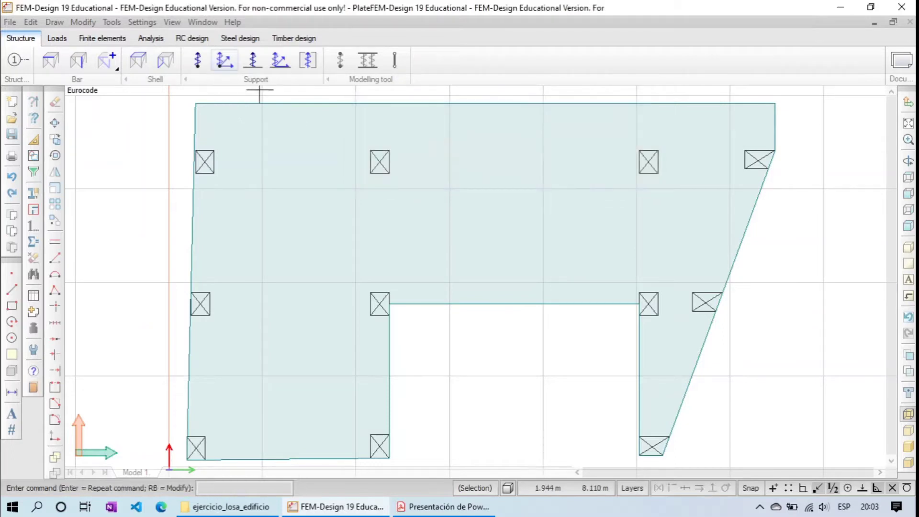
- Try placing 3 m high columns below the slab within its upper-left bay, and undo them
left_click(75, 61)
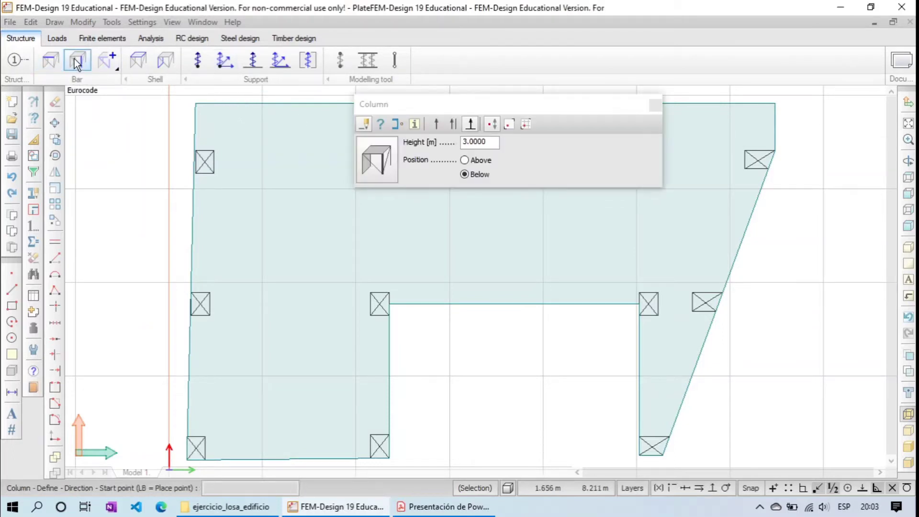
left_click(383, 162)
left_click(626, 40)
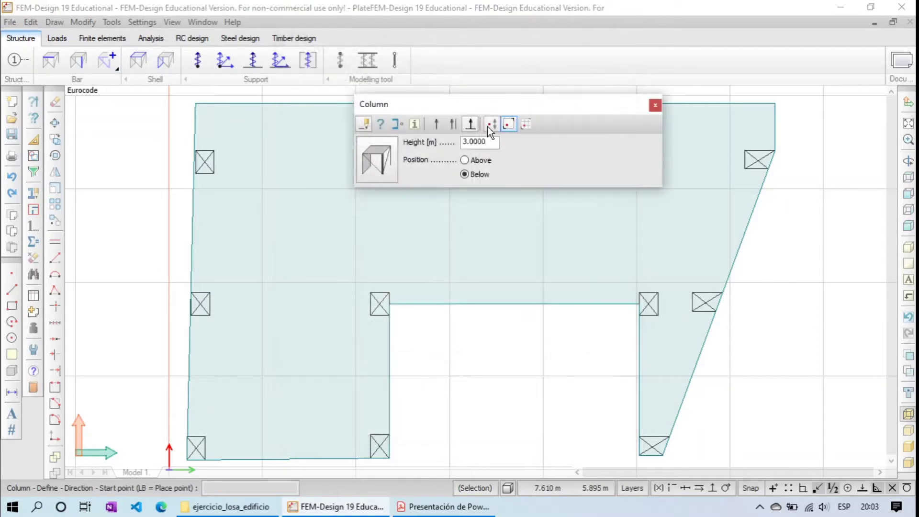
left_click(284, 178)
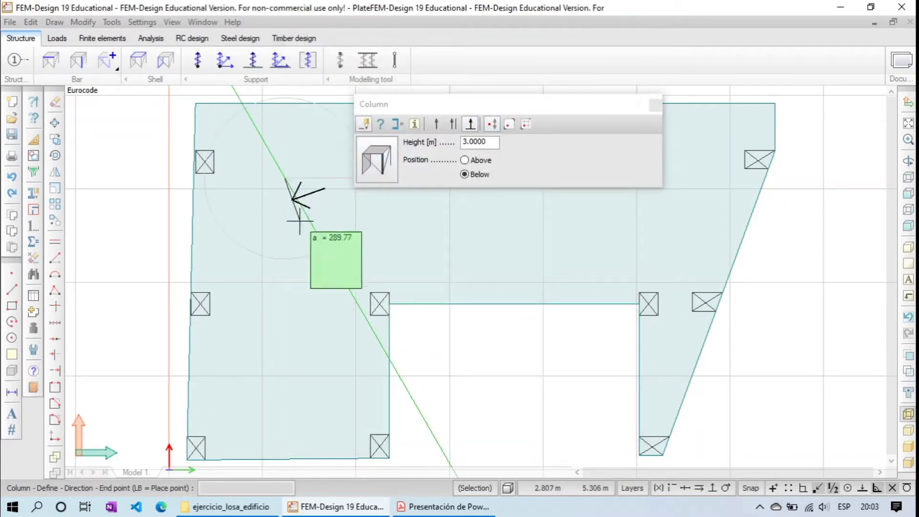
left_click(354, 193)
left_click(318, 167)
left_click(313, 217)
left_click(273, 264)
left_click(305, 229)
key("ctrl+z")
key("ctrl+z")
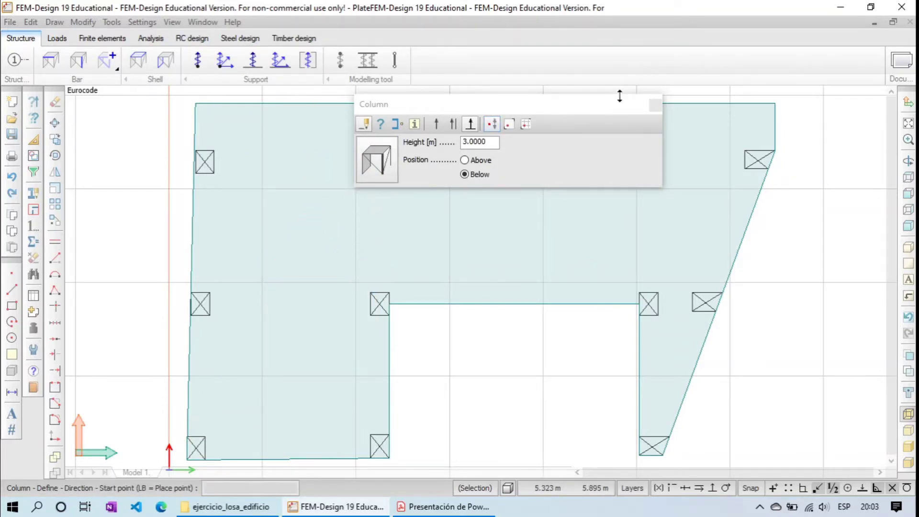
left_click(655, 105)
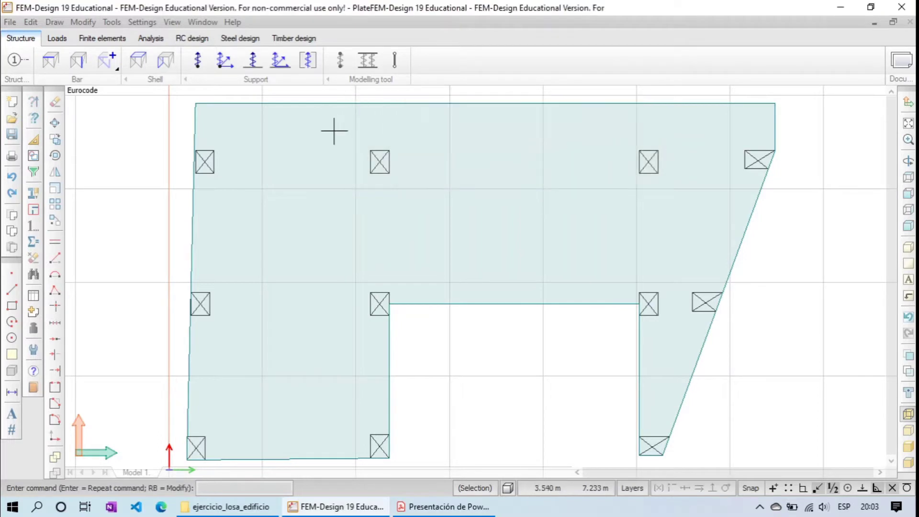
- Place motion point supports at the centres of the four upper-row columns and the rightmost middle-row column
left_click(197, 60)
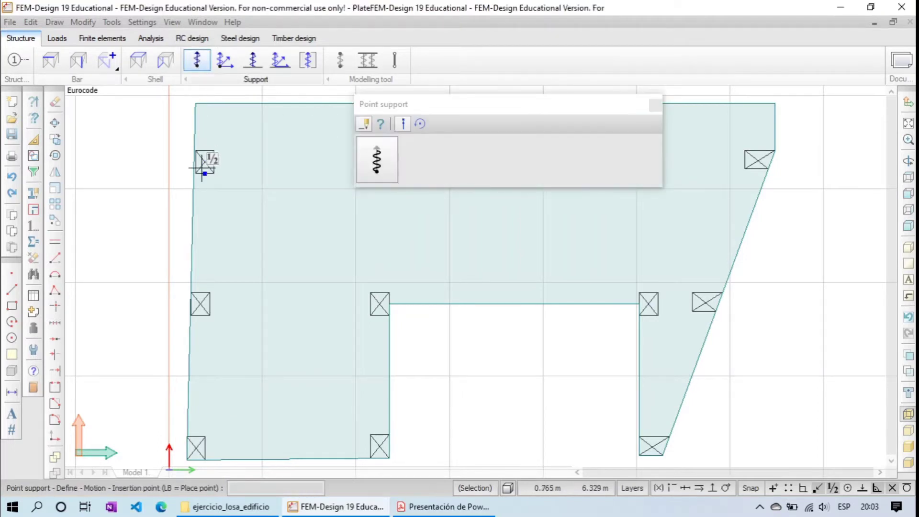
left_click_drag(486, 111, 495, 195)
left_click(379, 162)
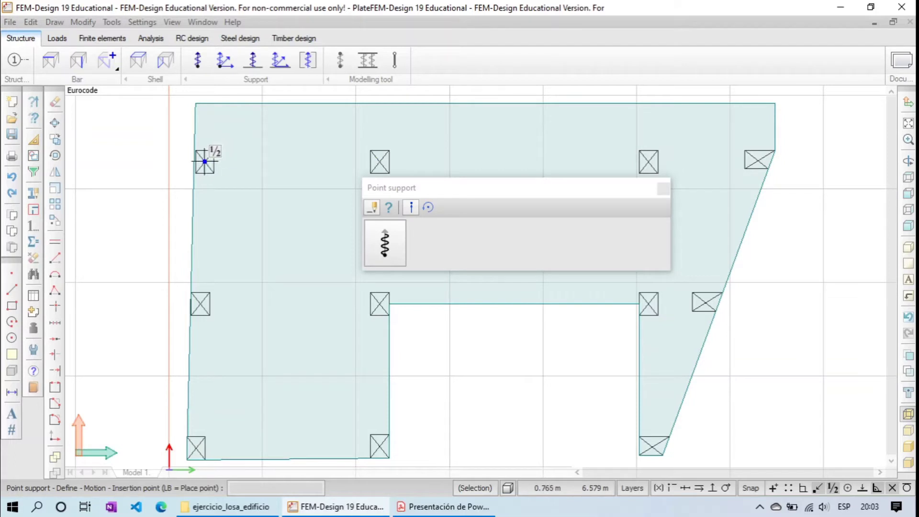
left_click(380, 162)
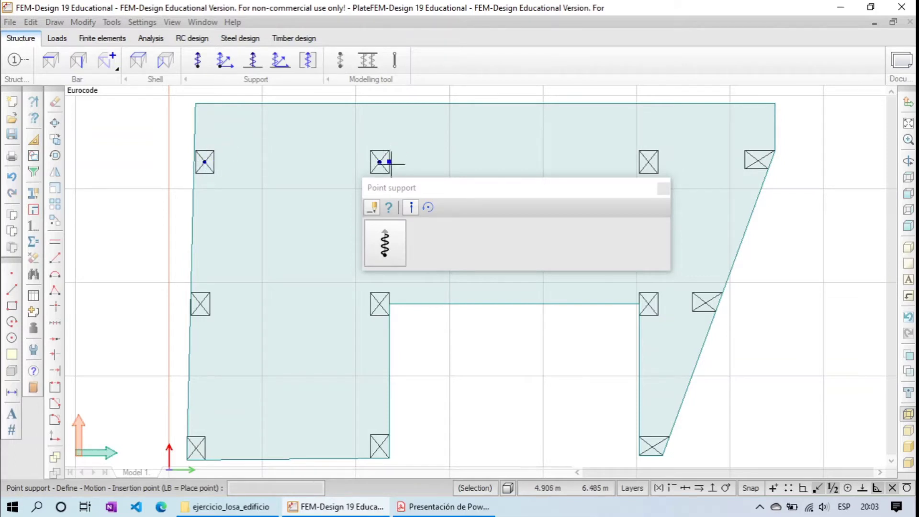
left_click(649, 162)
left_click(758, 161)
left_click(705, 303)
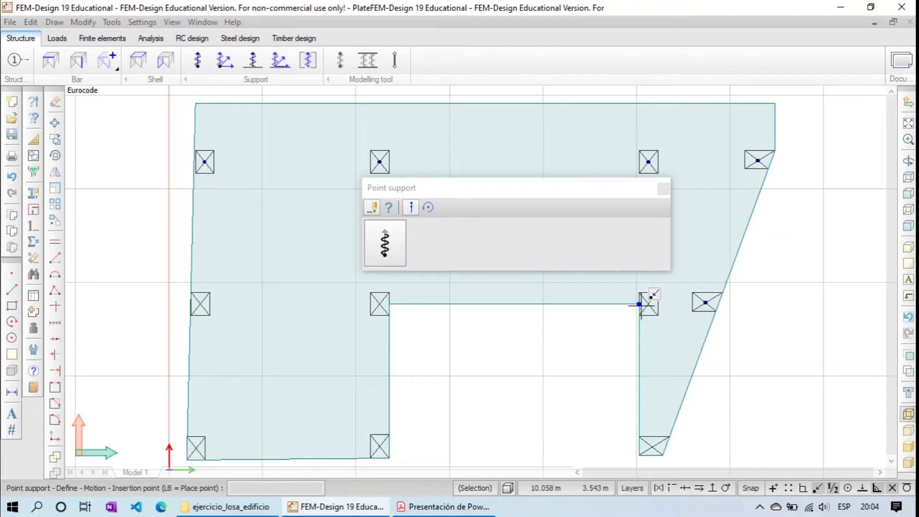
- Place motion point supports at the centres of the three remaining middle-row columns and the three lower-row columns
scroll(648, 304, "up", 4)
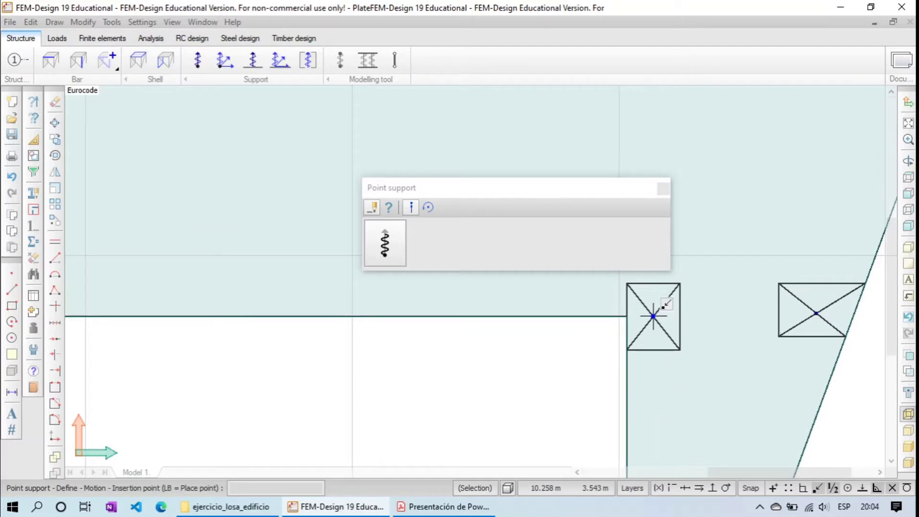
scroll(653, 316, "down", 5)
left_click(659, 408)
left_click(358, 406)
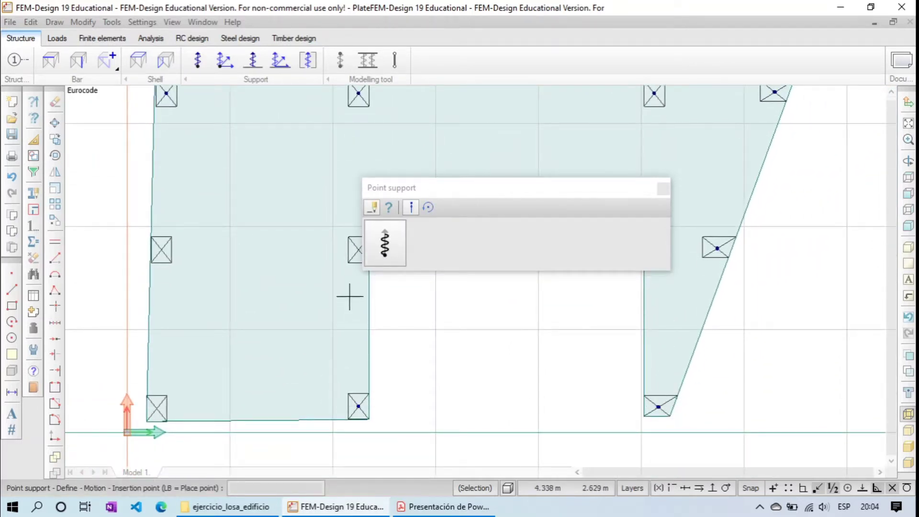
left_click_drag(435, 194, 475, 178)
left_click(358, 250)
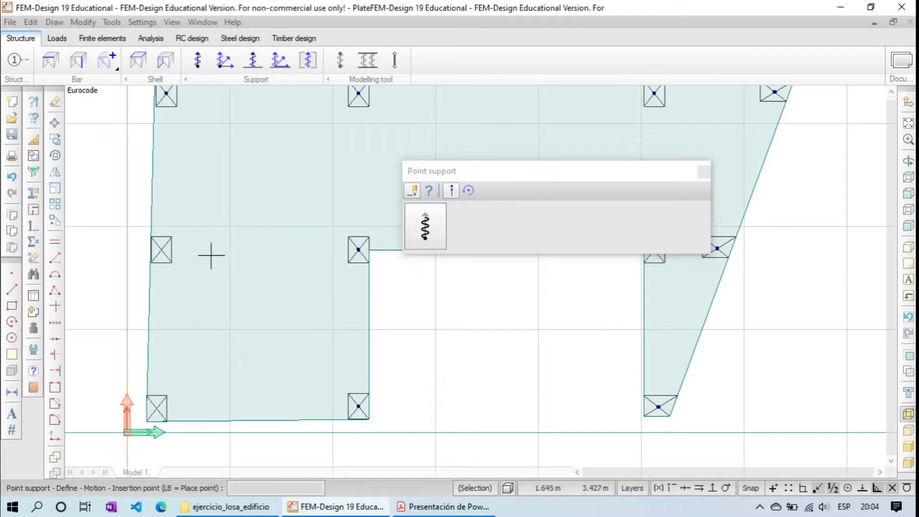
left_click(162, 250)
left_click(157, 408)
middle_click_drag(358, 170, 345, 215)
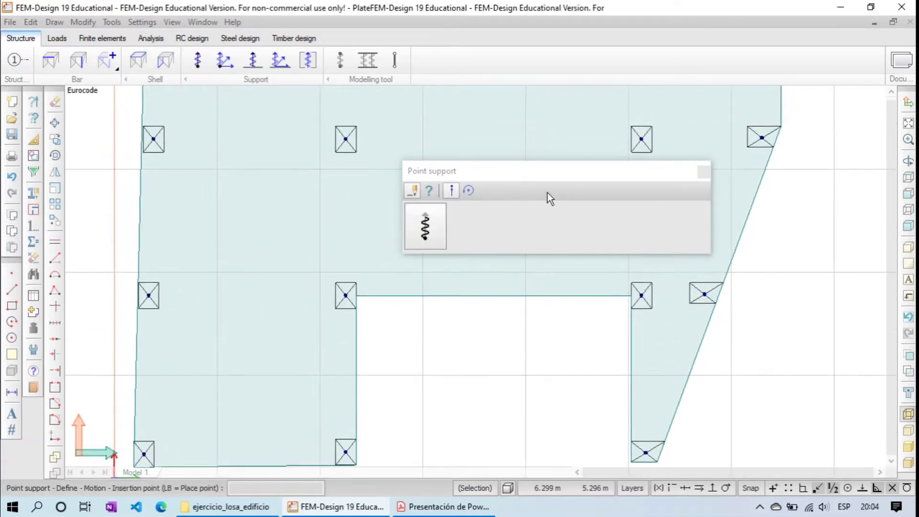
left_click(703, 172)
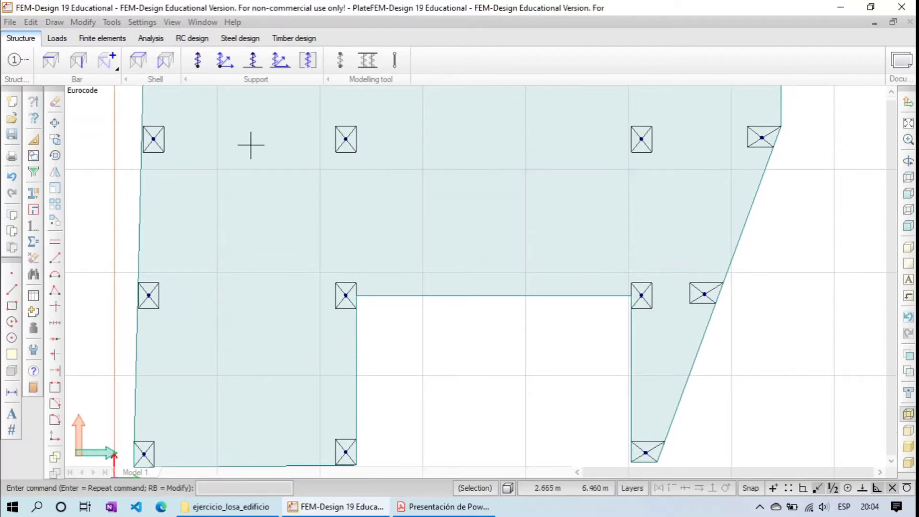
- Draw straight motion line supports along the upper column row, from the first column's centre to the fourth's
left_click(257, 59)
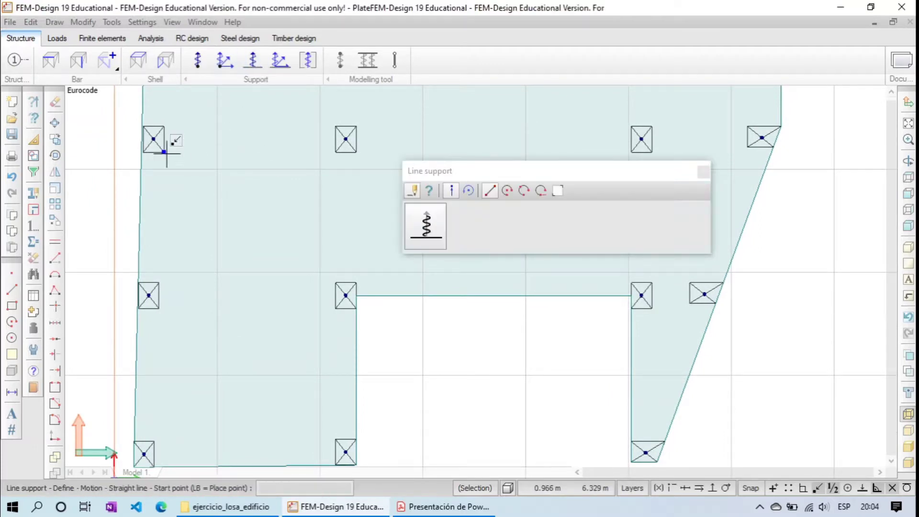
left_click(154, 139)
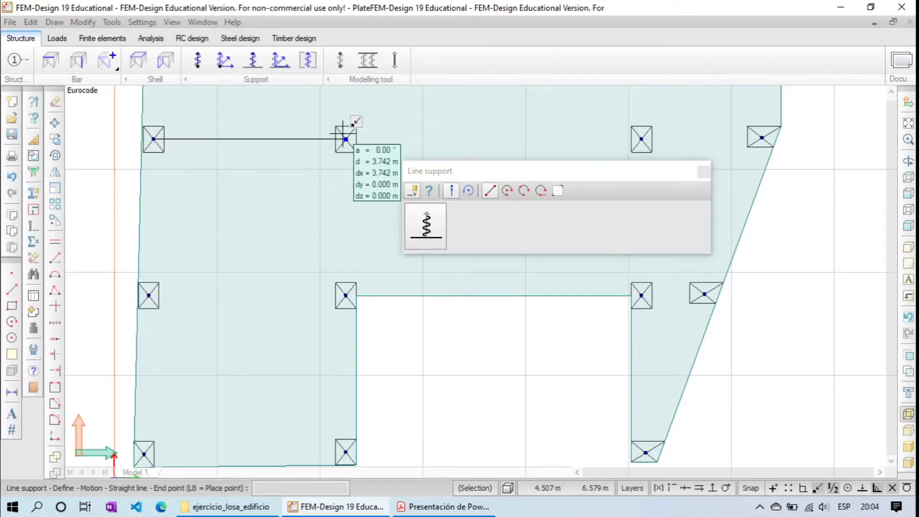
left_click(641, 139)
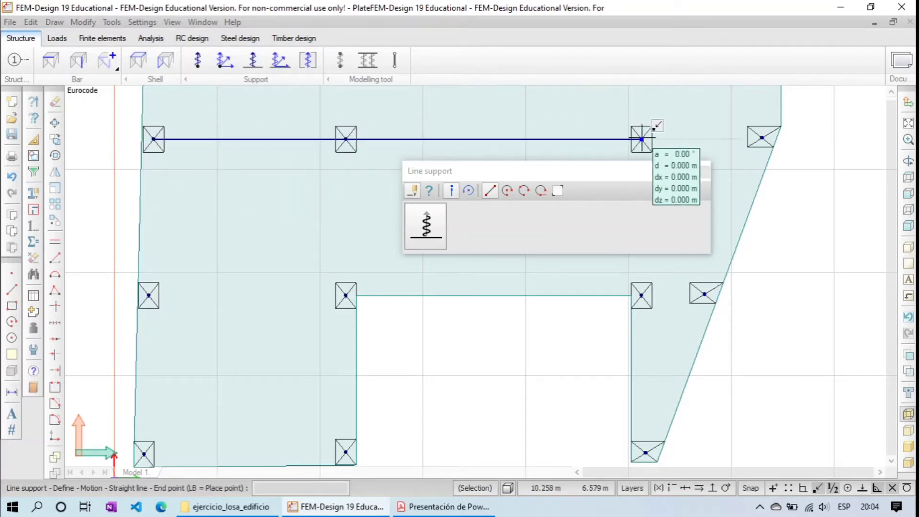
left_click(762, 138)
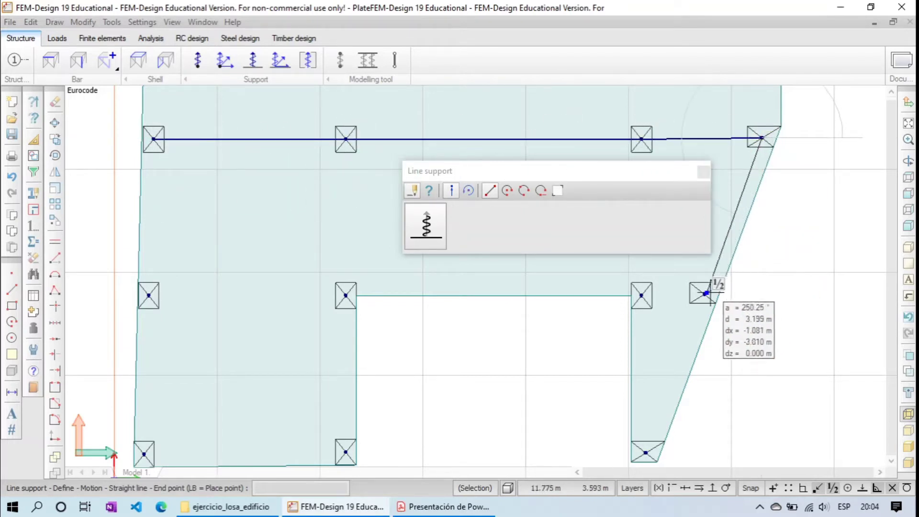
- Continue the line supports down the slanted side's column centres, and back up the third column line to the slab's upper edge
left_click(703, 294)
left_click(646, 452)
left_click(642, 296)
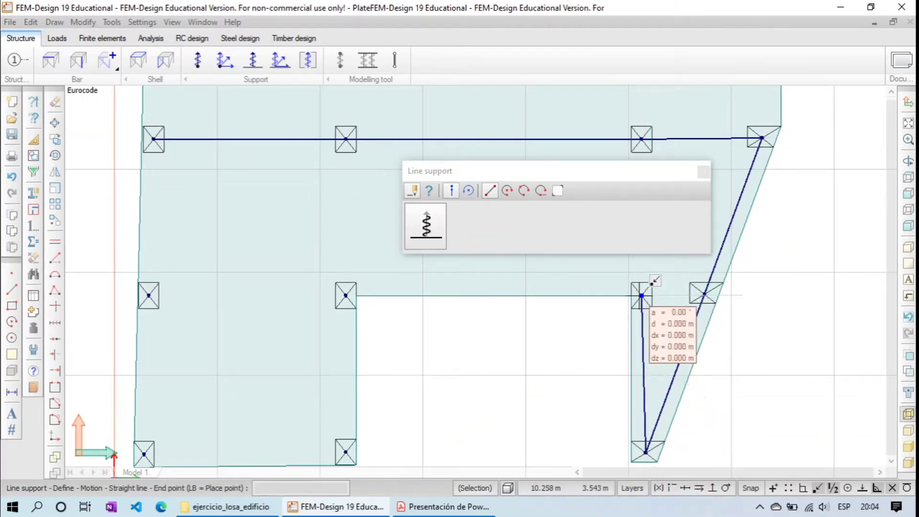
left_click(641, 139)
middle_click_drag(623, 104, 615, 192)
left_click_drag(633, 173, 499, 235)
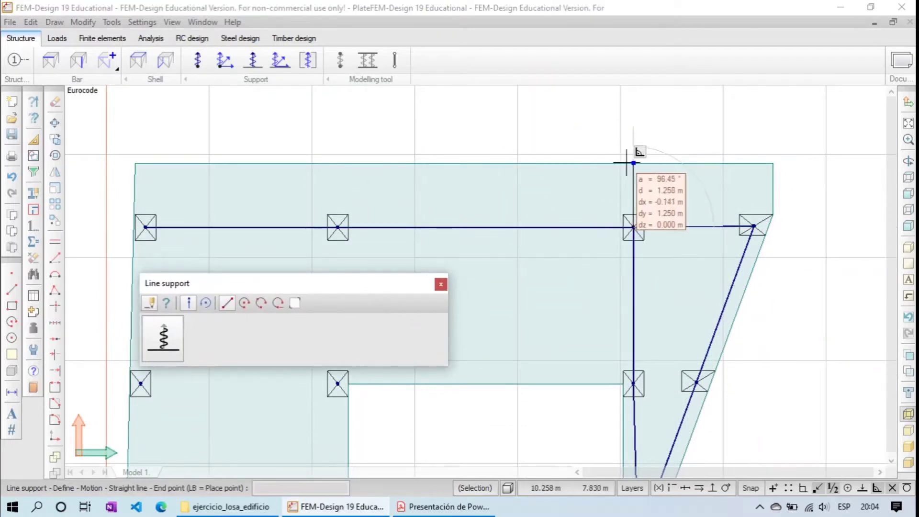
right_click(660, 162)
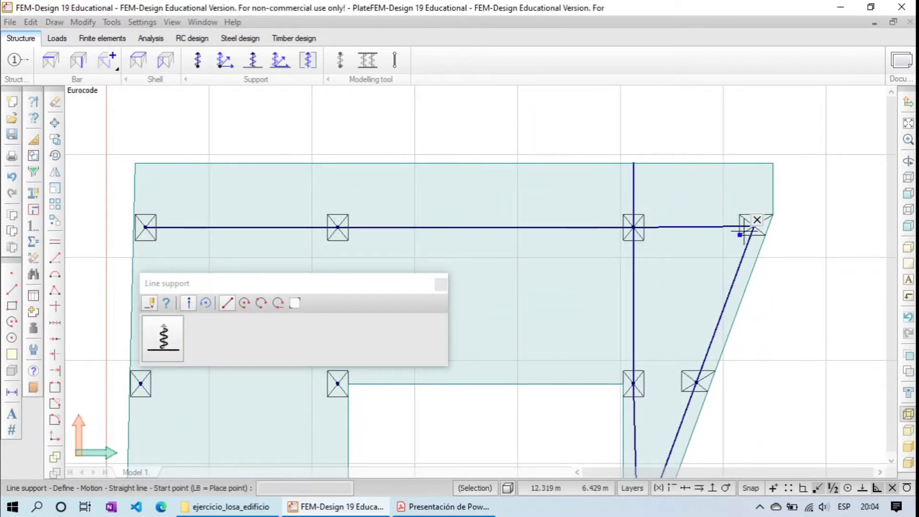
- Add a line support from the upper-right column's centre straight up to the slab's upper edge
left_click(754, 226)
left_click(749, 164)
right_click(674, 243)
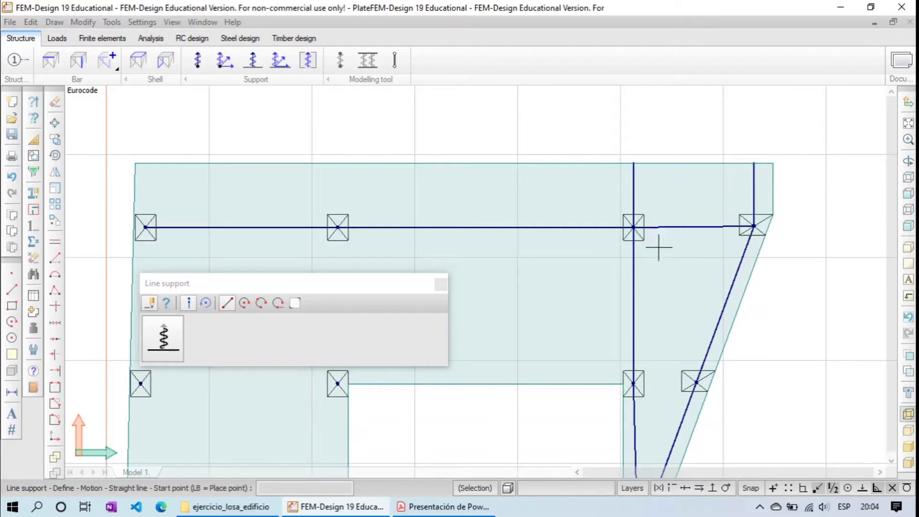
- Draw line supports along the middle column row, linking all four column centres
left_click_drag(315, 283, 636, 137)
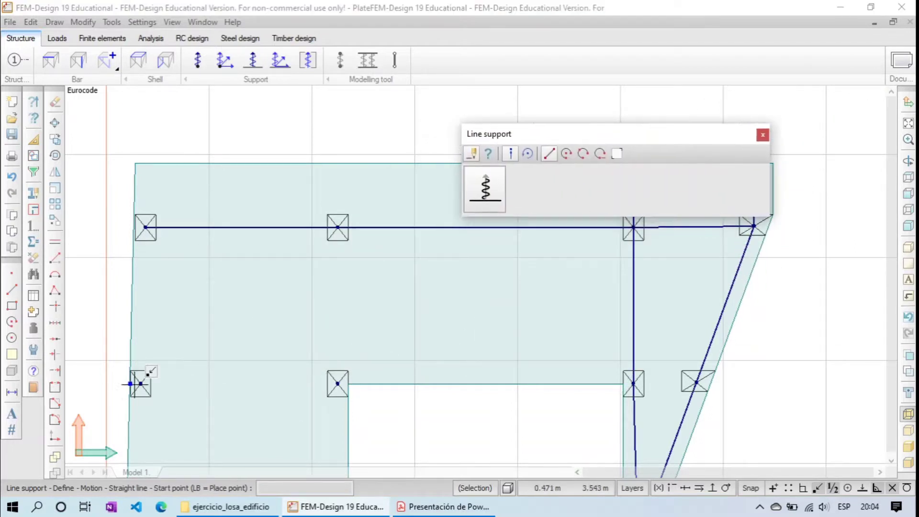
left_click(141, 384)
left_click(338, 383)
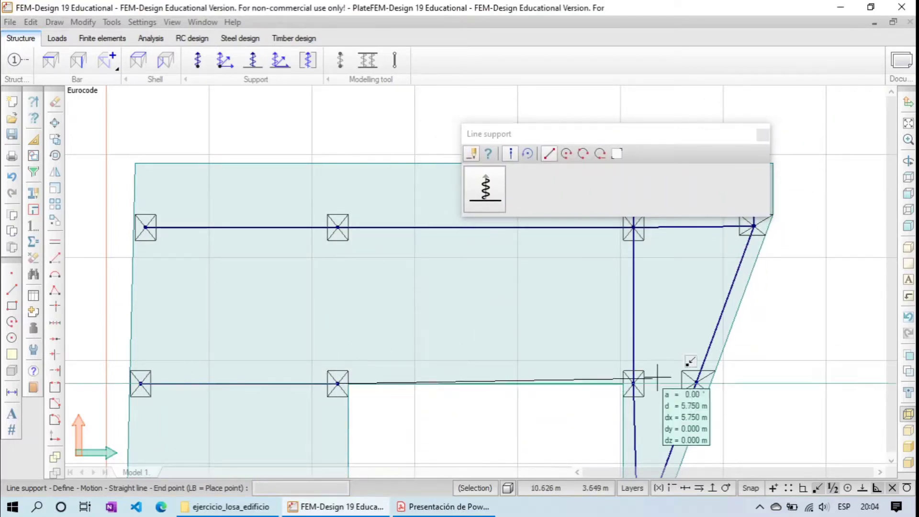
left_click(634, 383)
left_click(696, 382)
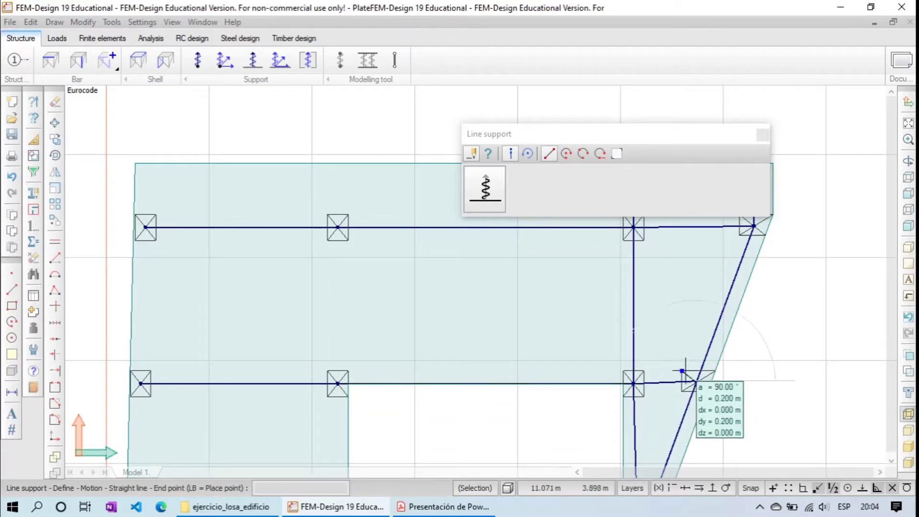
right_click(695, 374)
- Draw line supports along the lower column row, from the lower-left to the lower-right column's centre
scroll(594, 338, "down", 1)
middle_click_drag(442, 393, 503, 265)
left_click(344, 304)
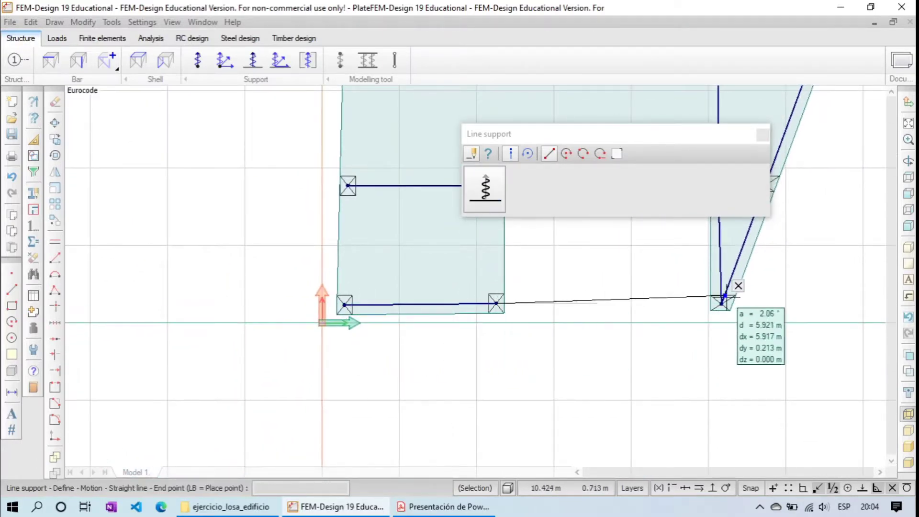
left_click(722, 302)
- Draw line supports up the leftmost column line, from the lower-left column's centre to the slab's upper edge
left_click(344, 304)
left_click(347, 185)
left_click(347, 186)
middle_click_drag(427, 153, 393, 340)
left_click(316, 255)
left_click(317, 255)
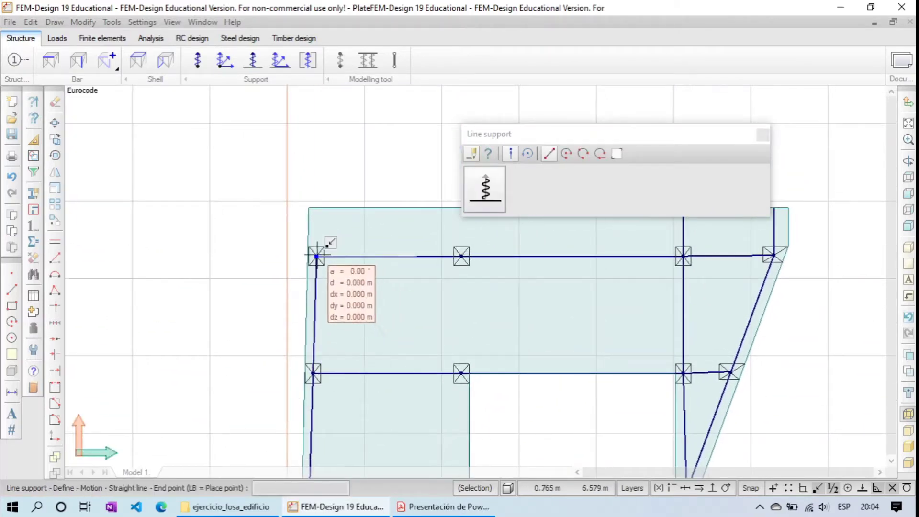
left_click(317, 208)
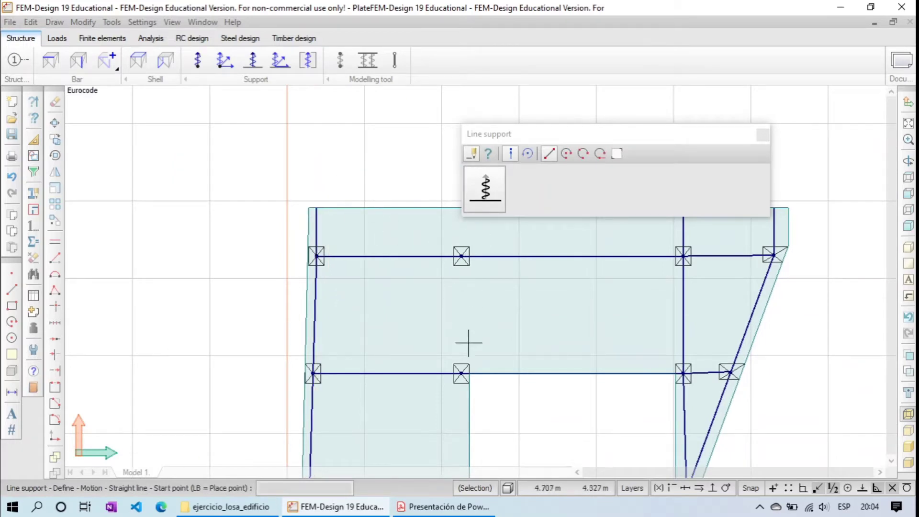
- Draw line supports up the second column line, from the lower-row column's centre to the slab's upper edge, and finish the command
scroll(500, 372, "down", 1)
middle_click_drag(507, 384, 491, 334)
left_click(452, 421)
scroll(451, 323, "up", 2)
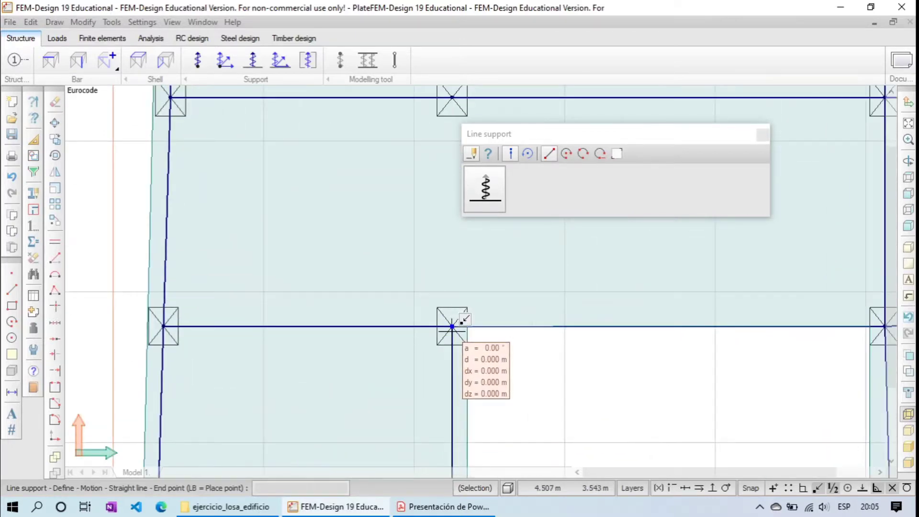
middle_click_drag(450, 197, 366, 354)
left_click(374, 245)
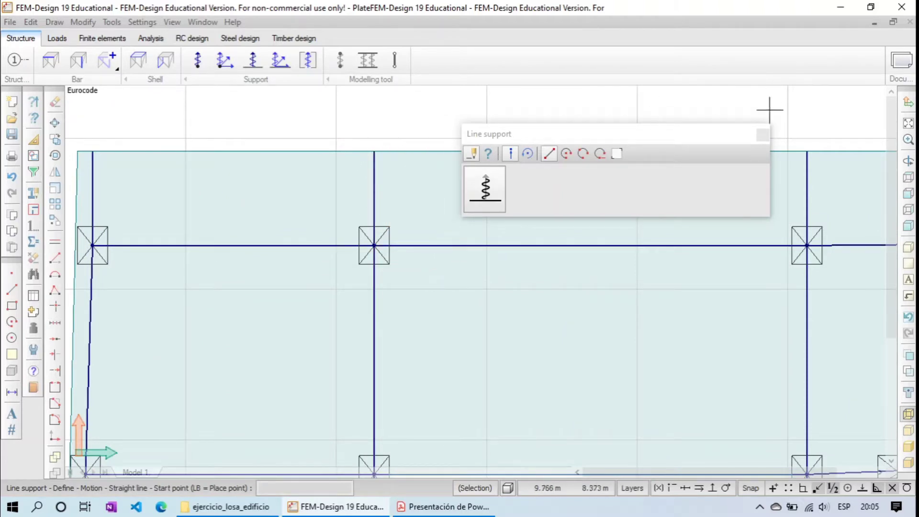
left_click(763, 135)
scroll(680, 308, "down", 2)
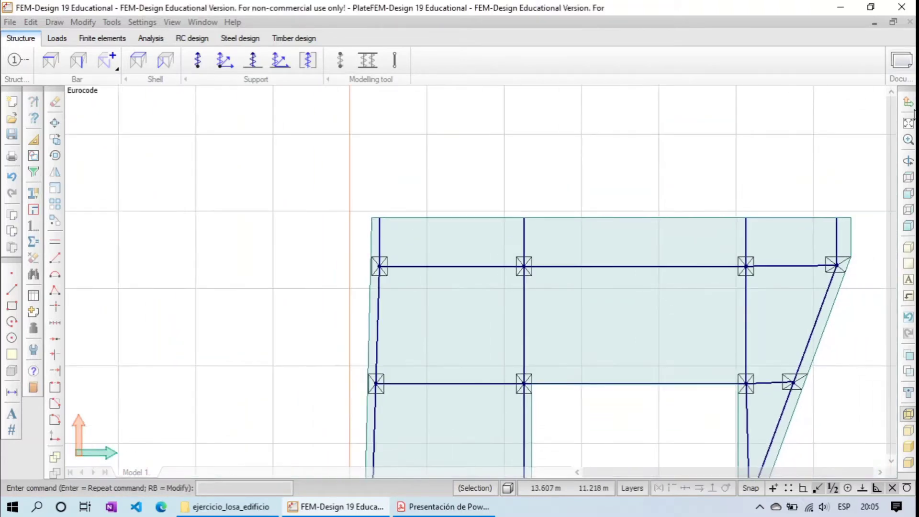
left_click(908, 123)
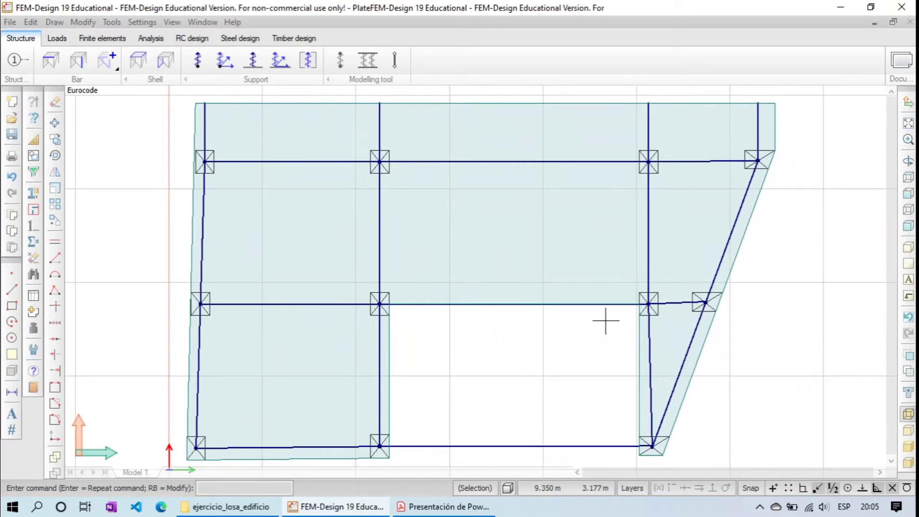
- Define two load cases named D and L
left_click(57, 39)
left_click(21, 59)
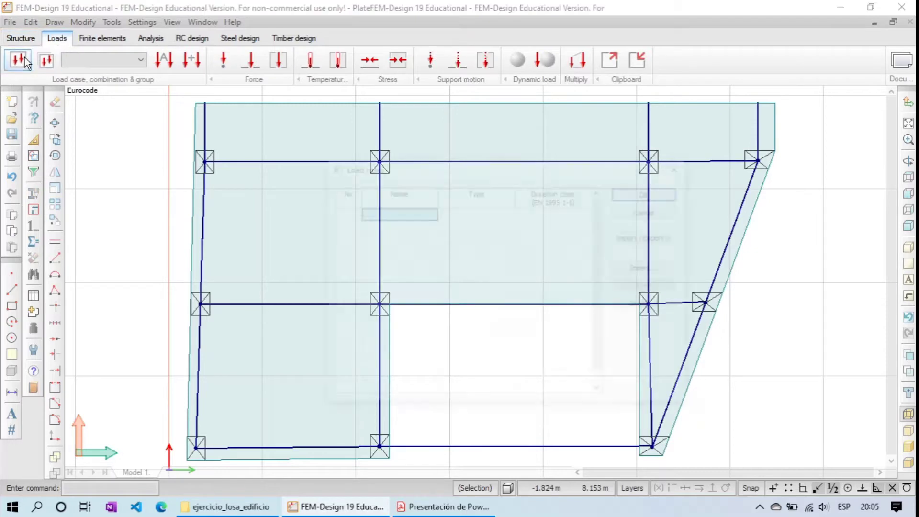
type("D")
left_click(421, 228)
type("L")
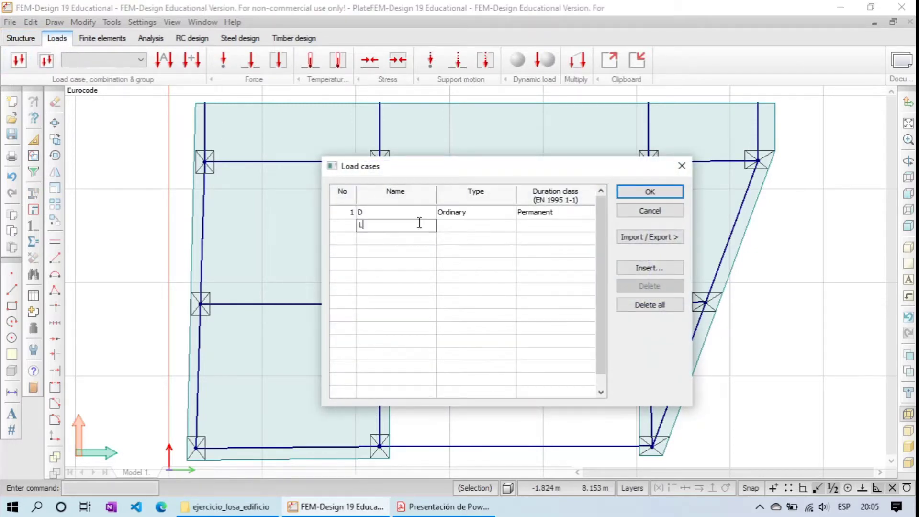
- Set load case D's type to +Struc. dead load and accept the load case definitions
left_click(490, 213)
left_click(493, 211)
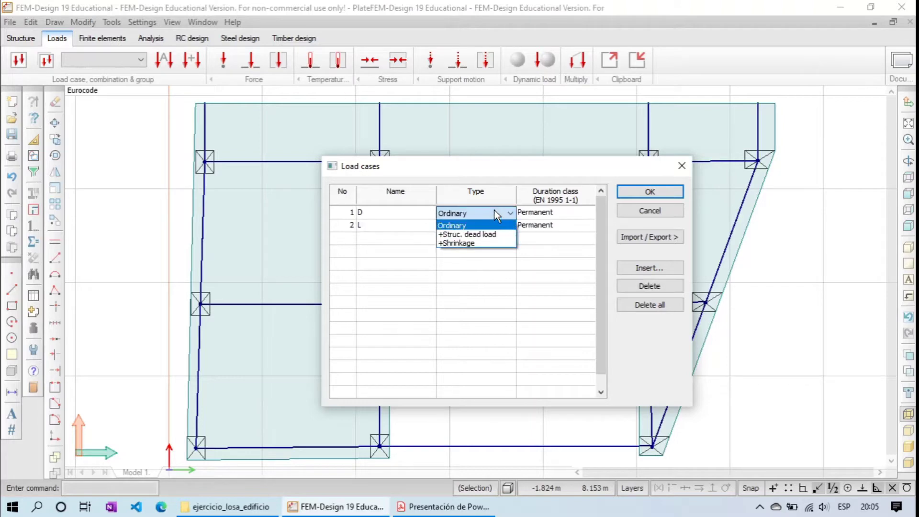
left_click(470, 234)
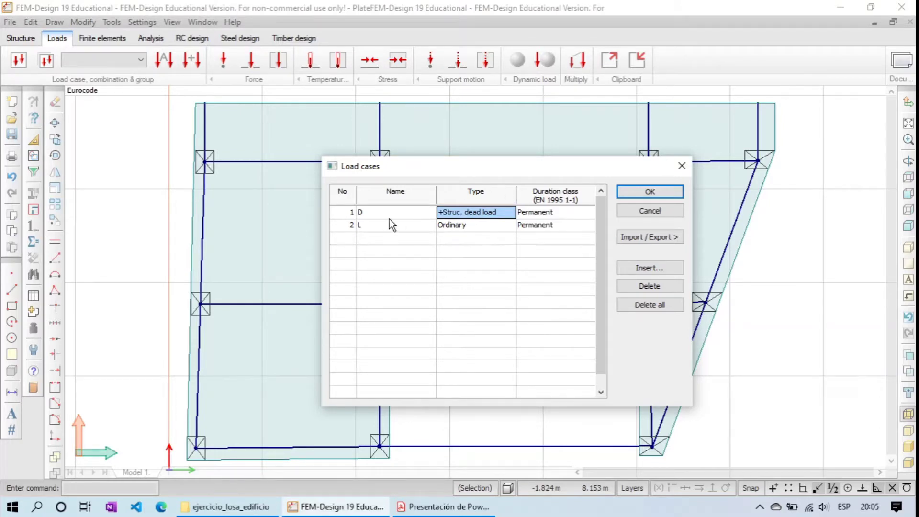
left_click(649, 192)
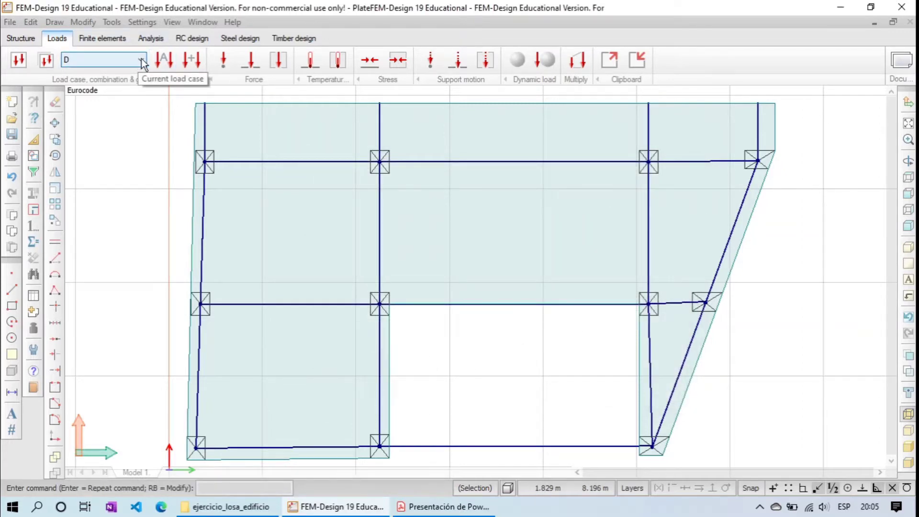
- Make L the current load case and start defining a surface load of 3.28 kN/m2
left_click(142, 61)
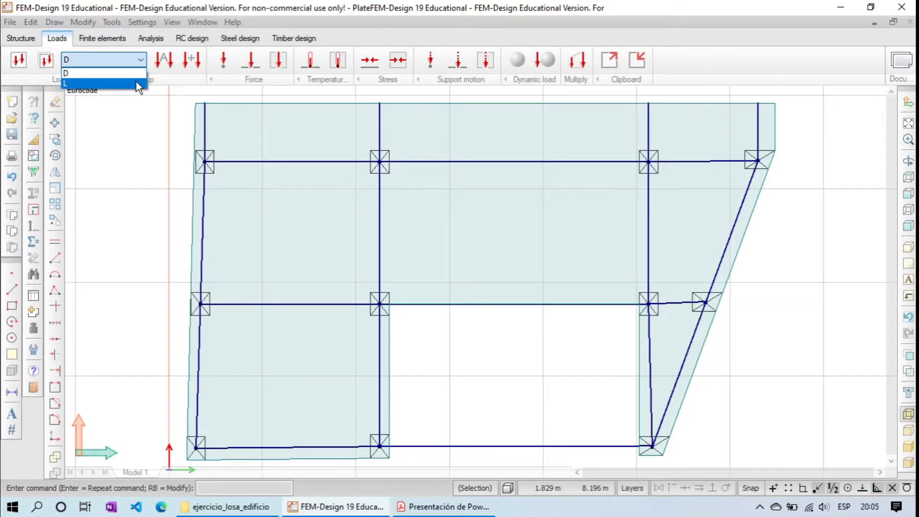
left_click(136, 82)
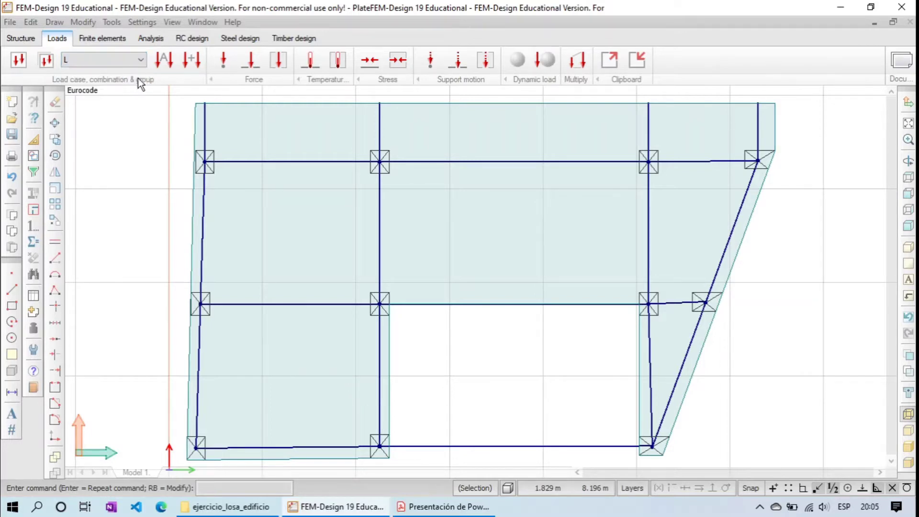
left_click(280, 61)
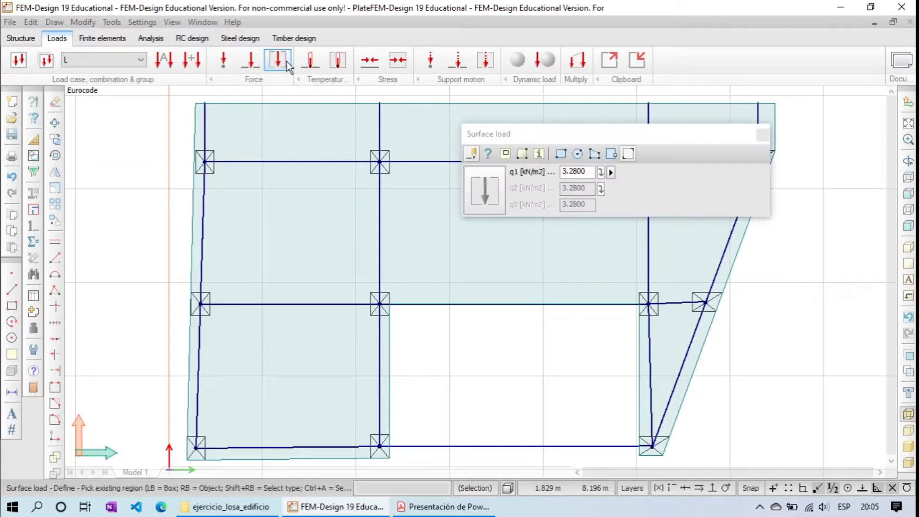
left_click_drag(675, 144, 657, 195)
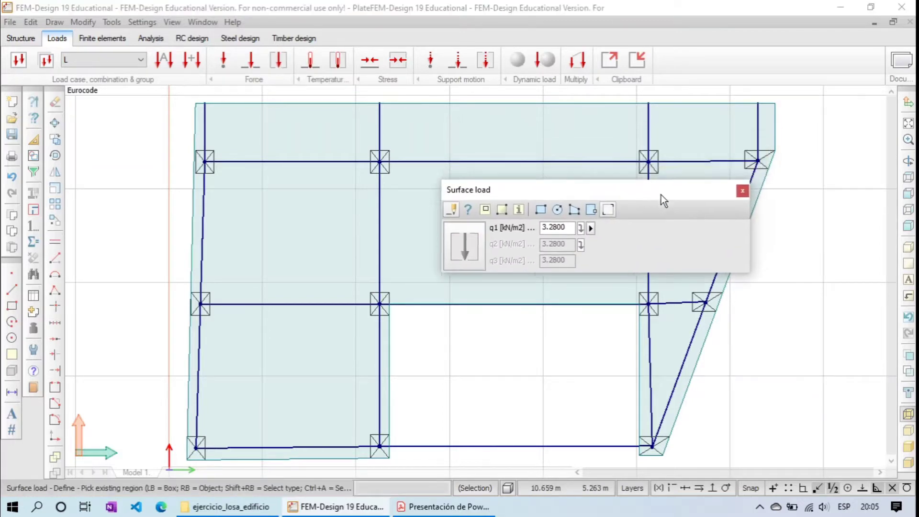
left_click_drag(569, 228, 548, 231)
left_click_drag(615, 191, 580, 335)
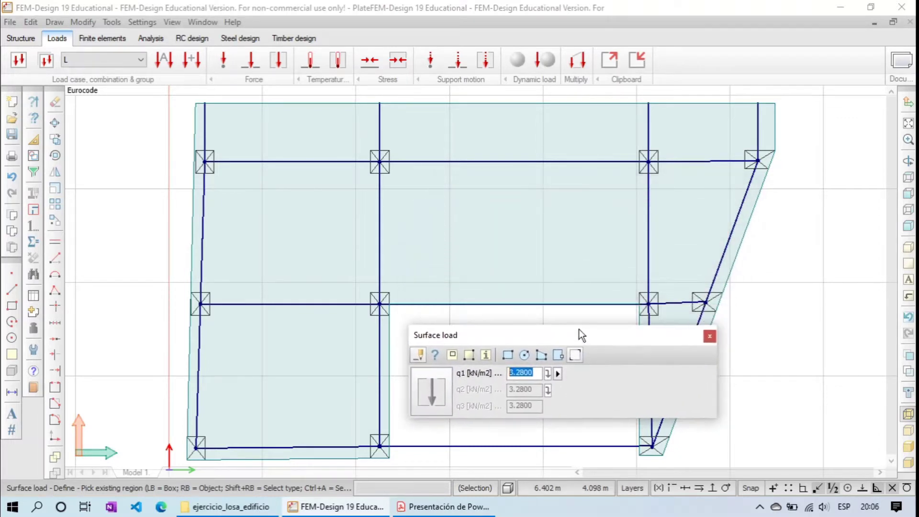
- Try a rectangular surface load about 1.08 by 1.24 m in the slab's middle bay, check it in 3D and undo it
left_click(507, 354)
left_click(462, 192)
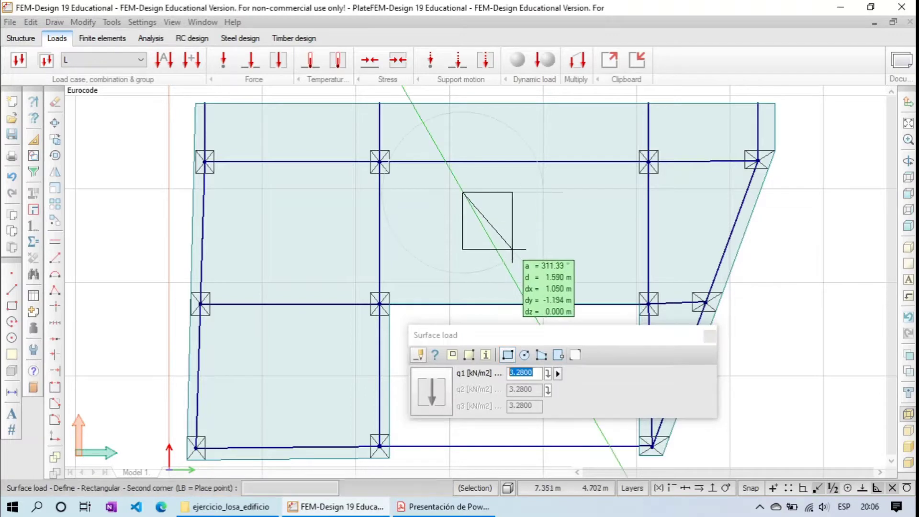
left_click(513, 249)
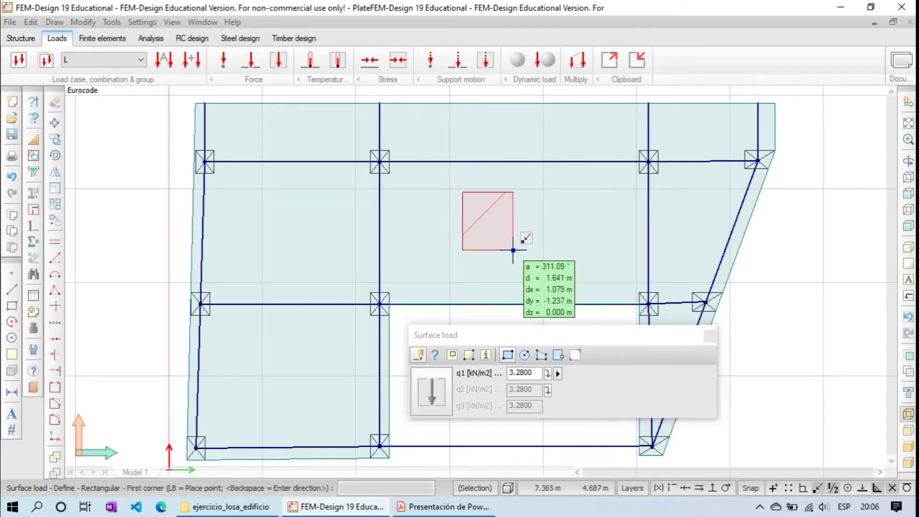
left_click(908, 161)
left_click_drag(788, 215, 649, 121)
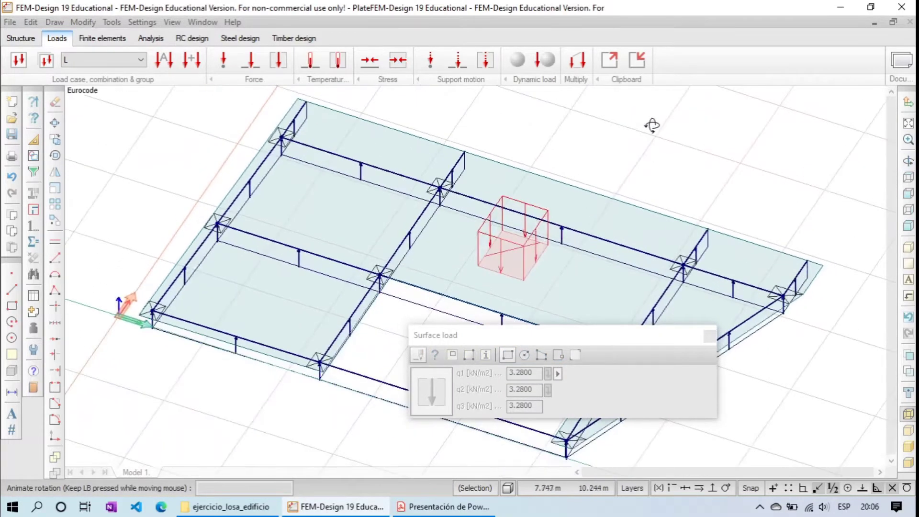
key("ctrl+z")
- Apply the 3.28 kN/m2 surface load to the entire slab by picking its existing region
left_click_drag(593, 335, 569, 367)
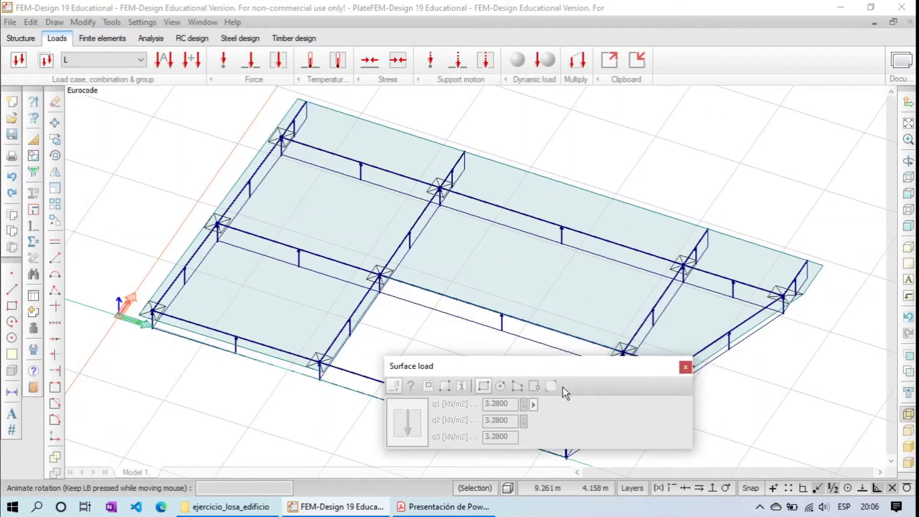
left_click(564, 387)
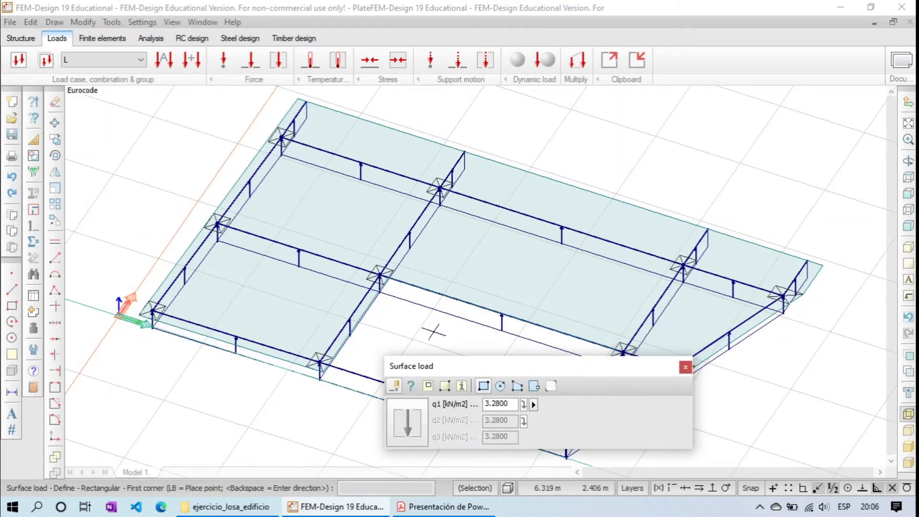
left_click(556, 386)
left_click(550, 285)
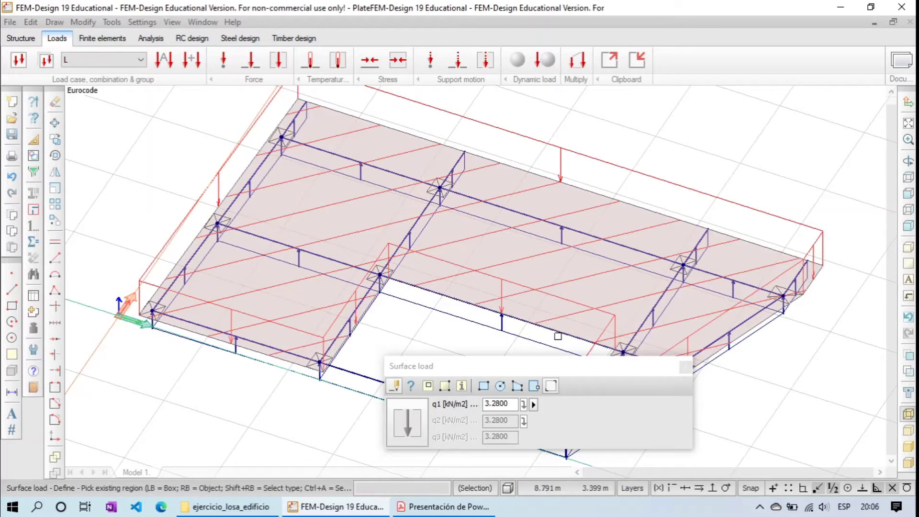
- Examine the slab's surface load and supports in 3D, end the surface load command and return to plan view
left_click(908, 161)
left_click_drag(744, 303, 712, 199)
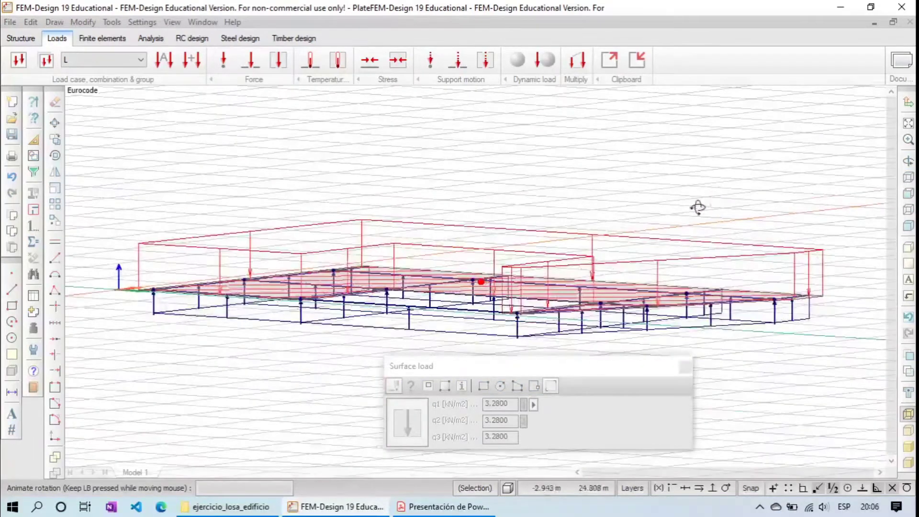
scroll(217, 305, "up", 5)
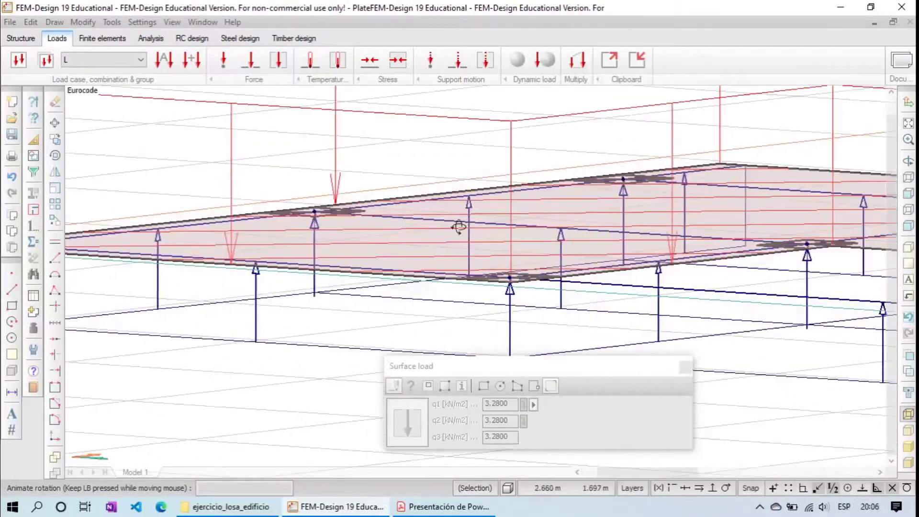
left_click(908, 123)
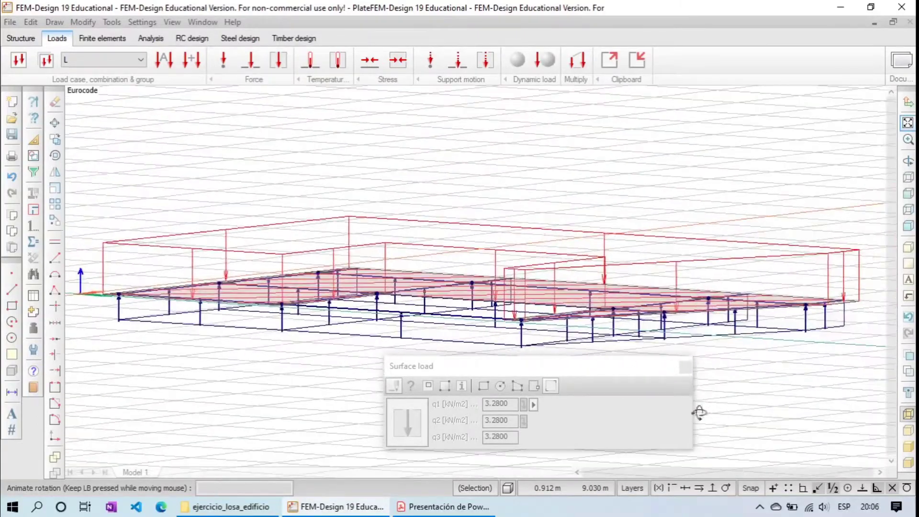
left_click(686, 368)
left_click(908, 161)
left_click_drag(494, 334, 761, 174)
left_click(908, 123)
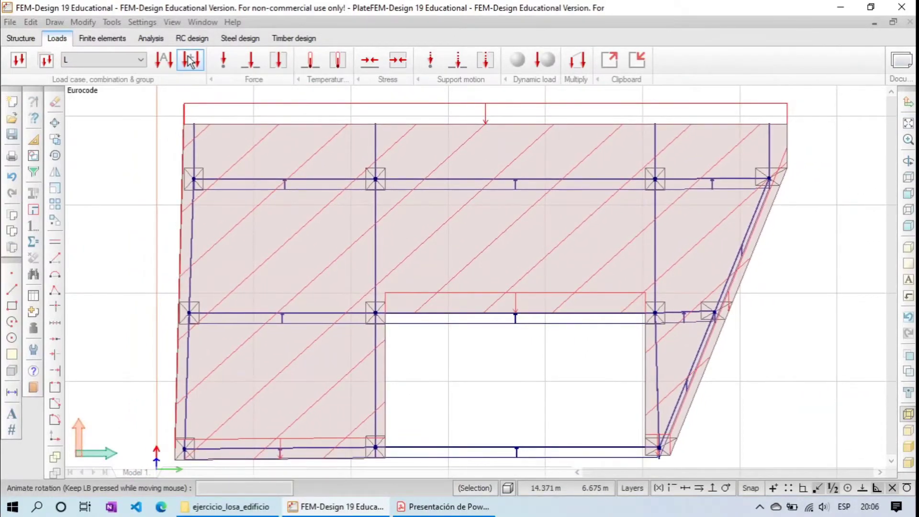
- Create a load combination named comb1 that includes load case D with a factor of 1.00
left_click(190, 60)
left_click(345, 176)
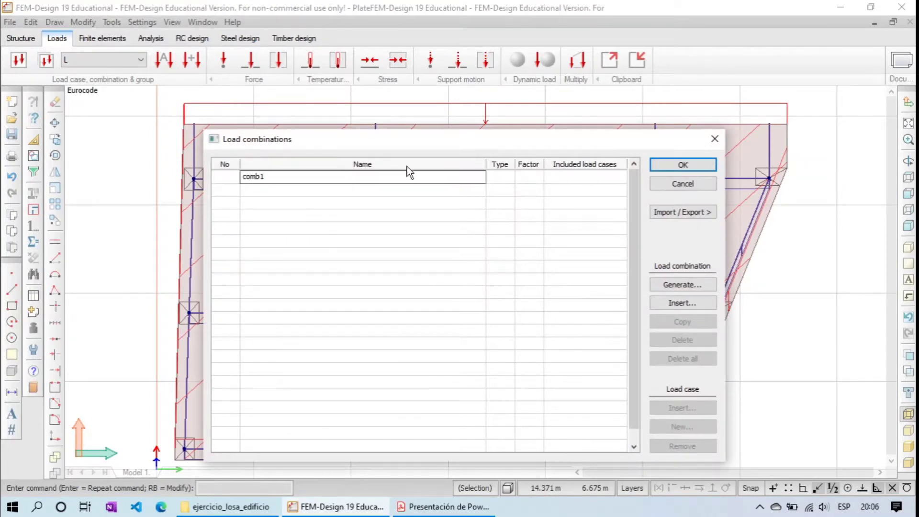
key("Tab")
key("Tab")
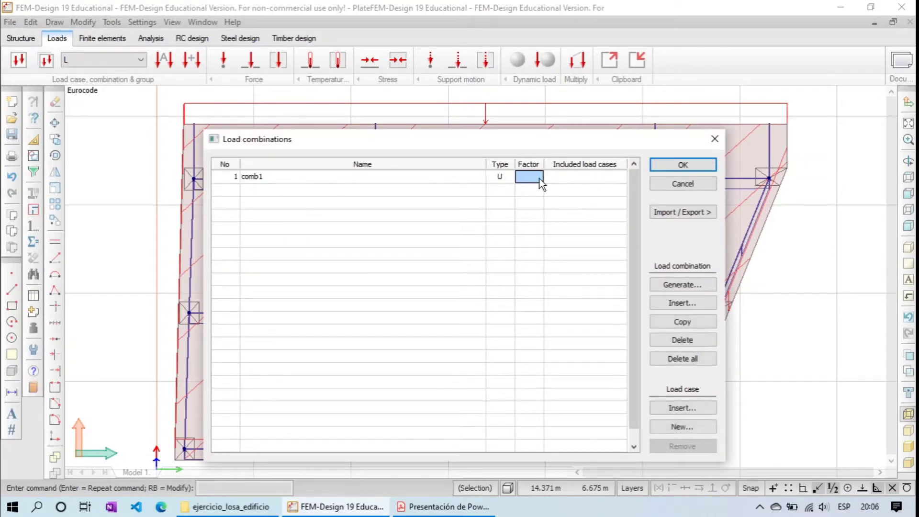
key("Return")
type("1")
left_click(585, 179)
left_click(585, 179)
- Add load case L with a factor of 1.00 to comb1 and accept the load combinations
left_click(591, 188)
left_click(591, 189)
left_click(585, 191)
left_click(584, 190)
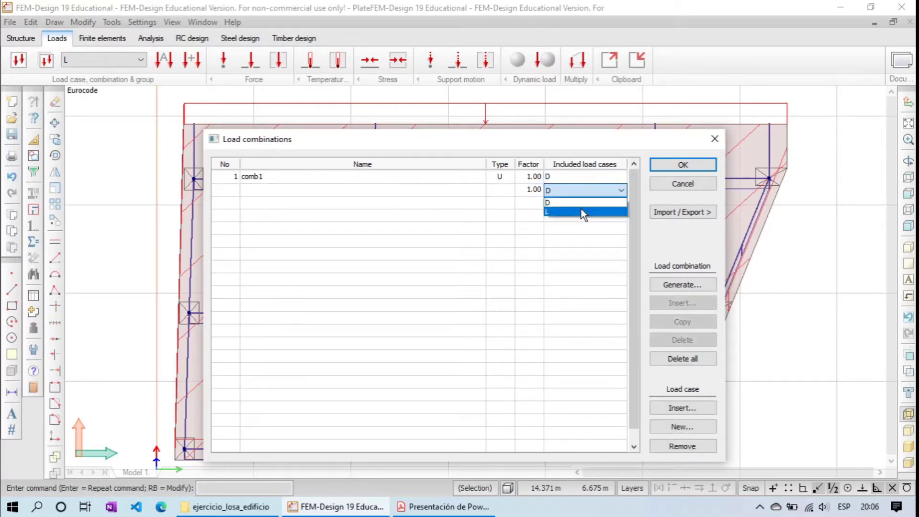
left_click(581, 209)
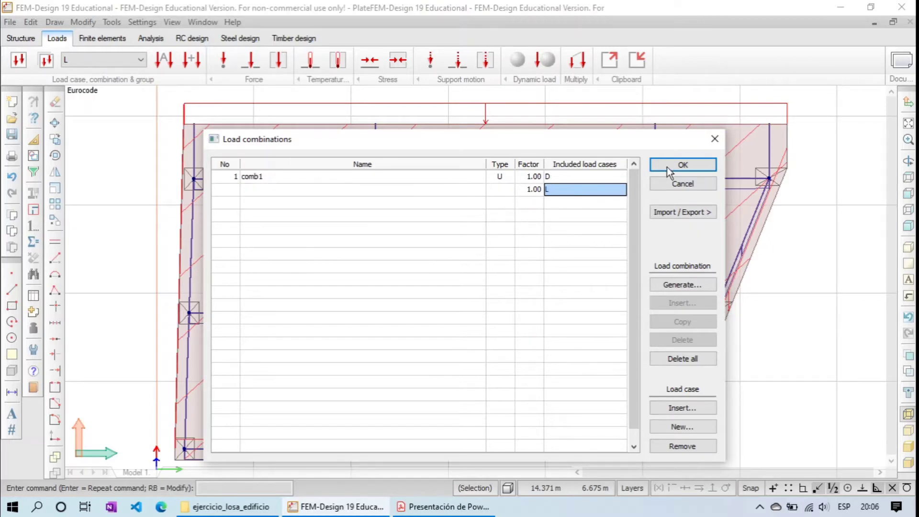
left_click(682, 165)
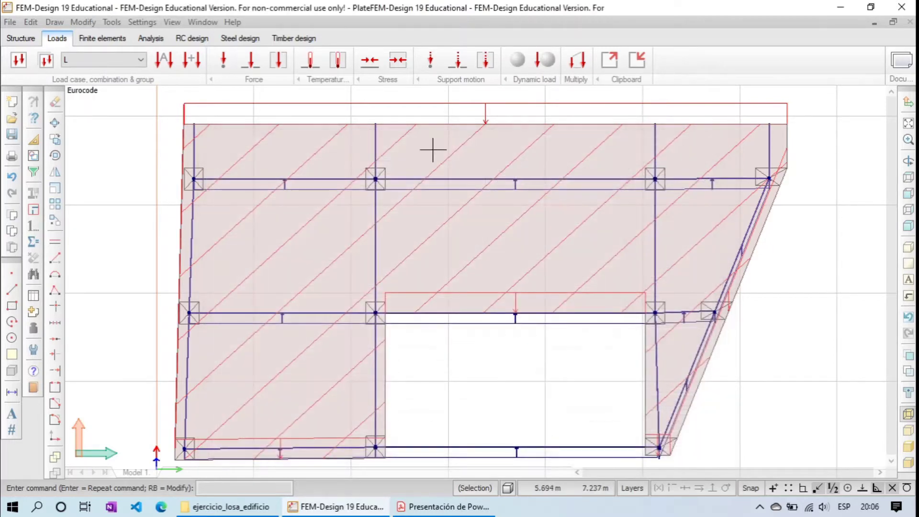
- Generate the finite element mesh for the whole slab
left_click(110, 39)
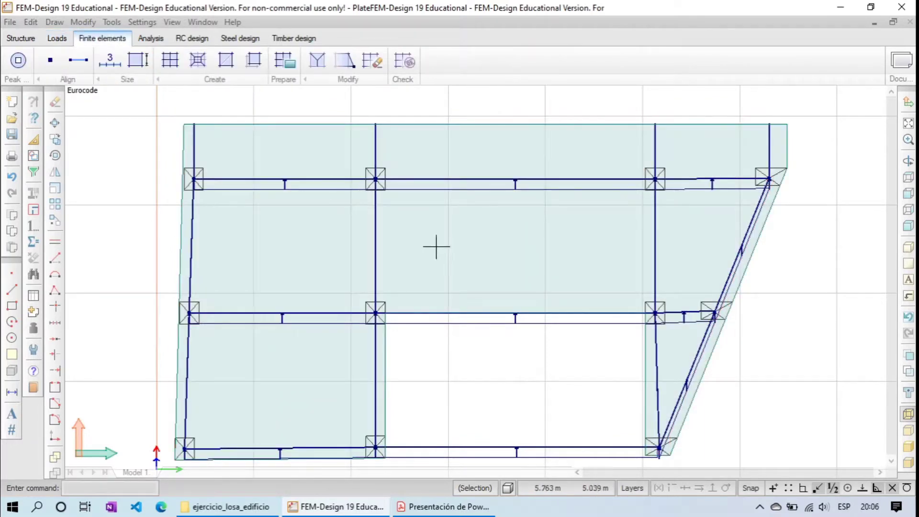
left_click(907, 177)
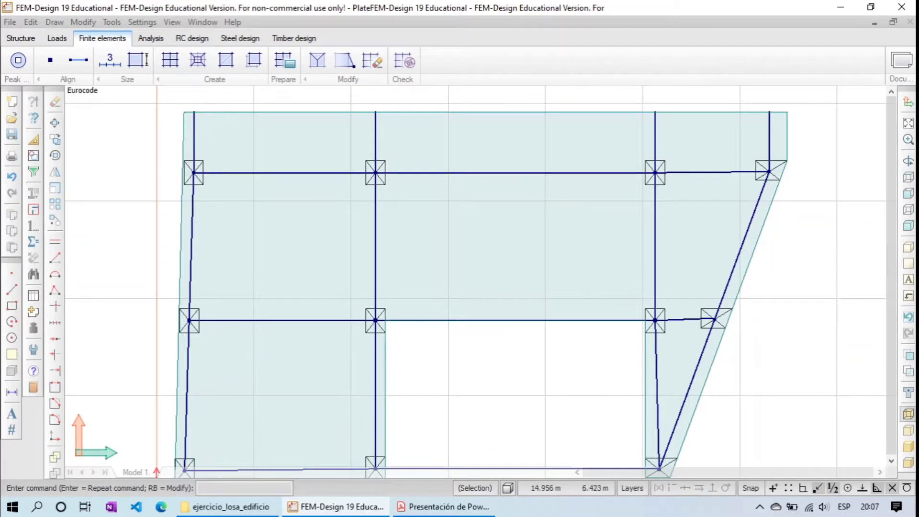
left_click(908, 123)
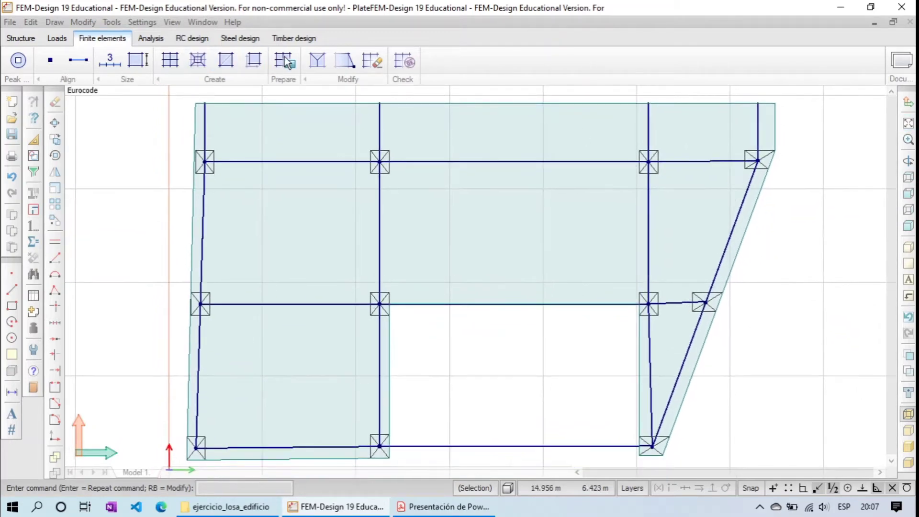
left_click(169, 59)
left_click(531, 207)
left_click(459, 241)
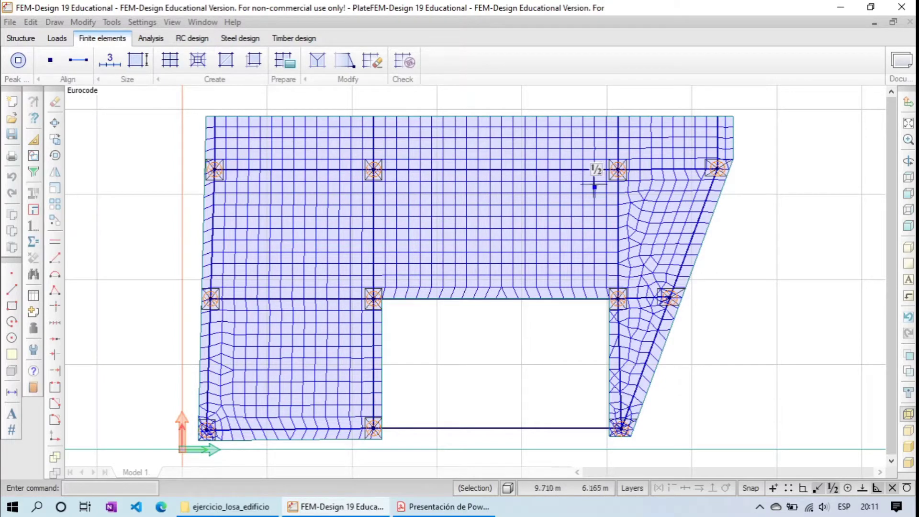
- Refine the mesh around the slab's edges, columns and line supports by selecting the whole model and running the refinement
left_click(201, 62)
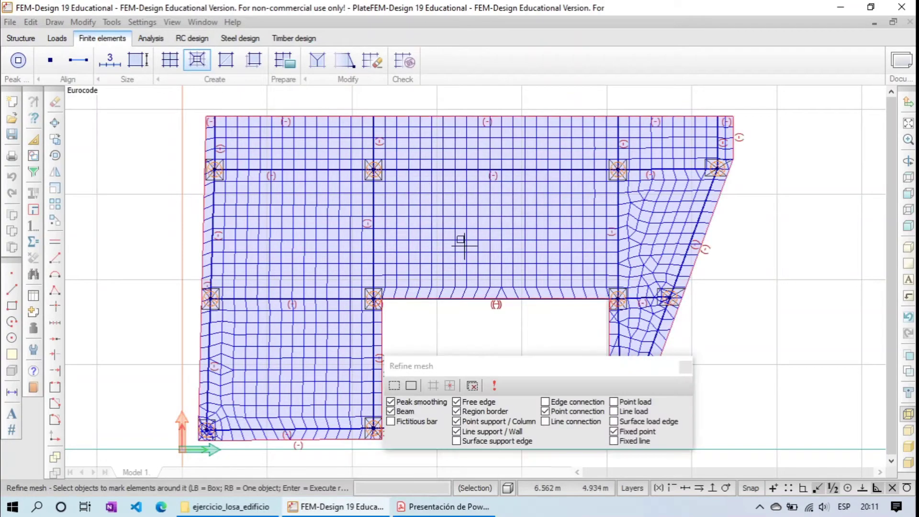
left_click_drag(521, 366, 607, 181)
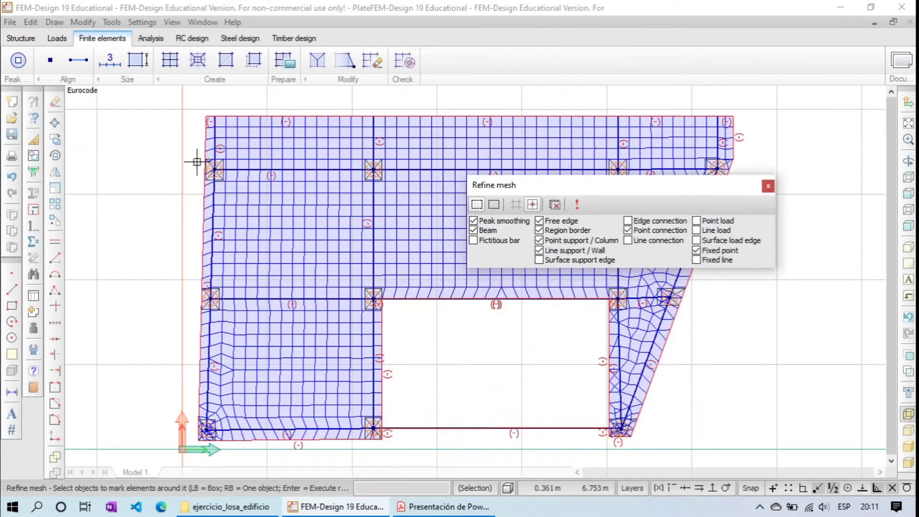
scroll(193, 178, "up", 5)
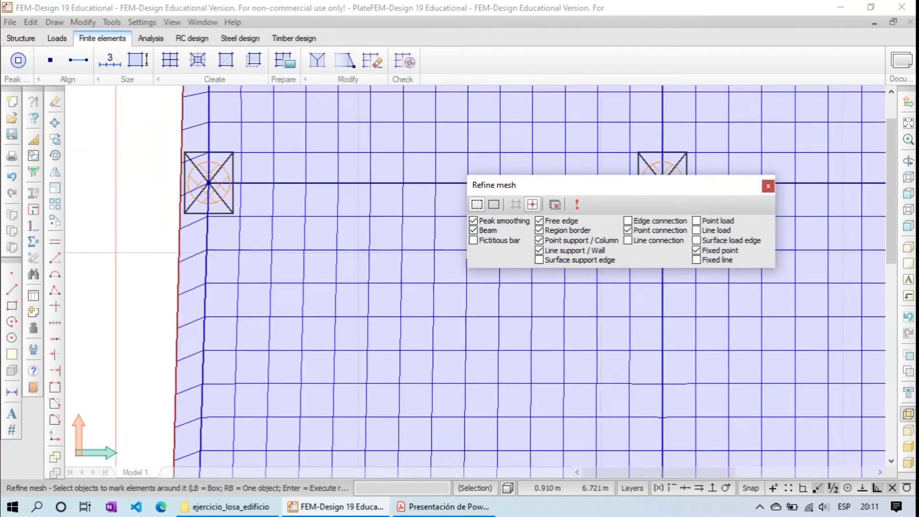
scroll(195, 211, "down", 3)
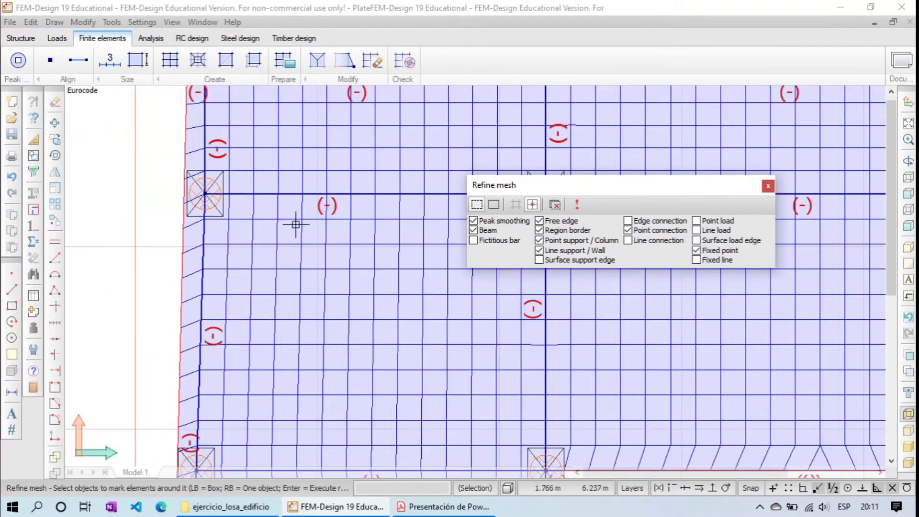
scroll(297, 219, "down", 3)
scroll(530, 393, "down", 2)
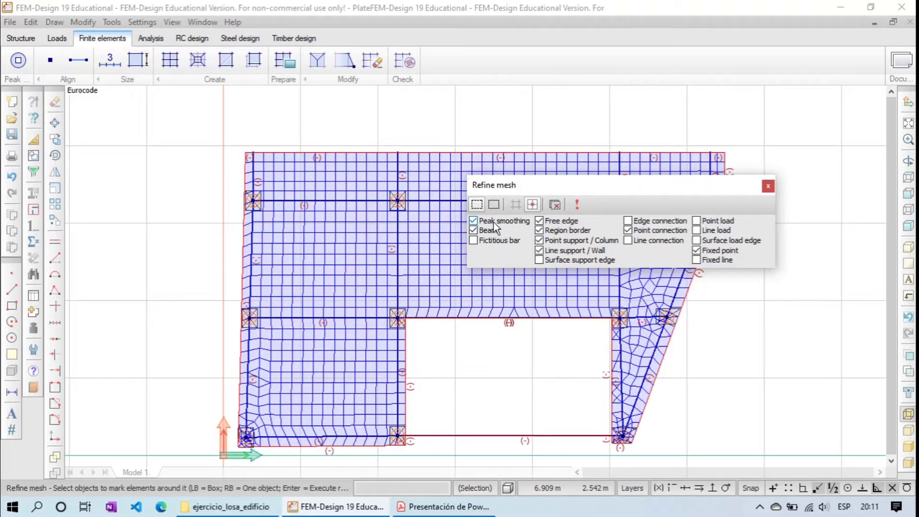
left_click(473, 230)
left_click_drag(717, 193, 765, 68)
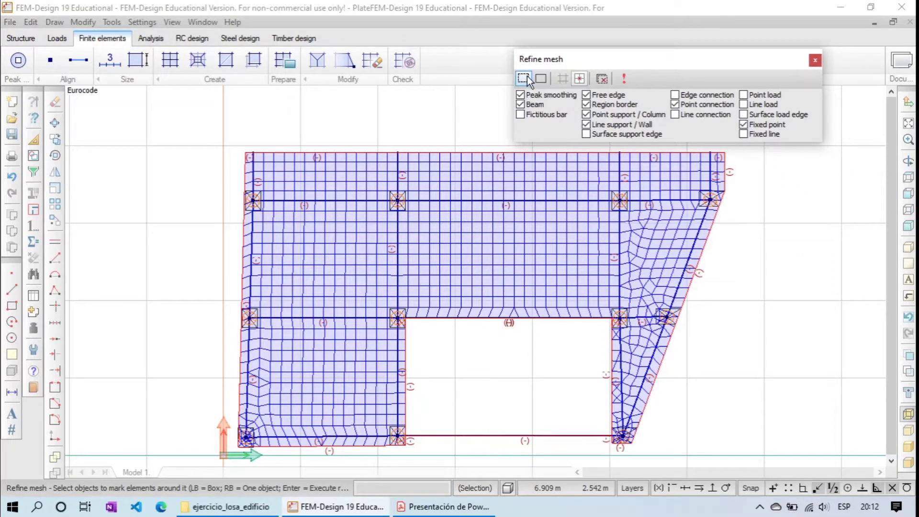
mouse_move(785, 462)
left_mouse_down()
mouse_move(728, 407)
mouse_move(221, 135)
left_mouse_up()
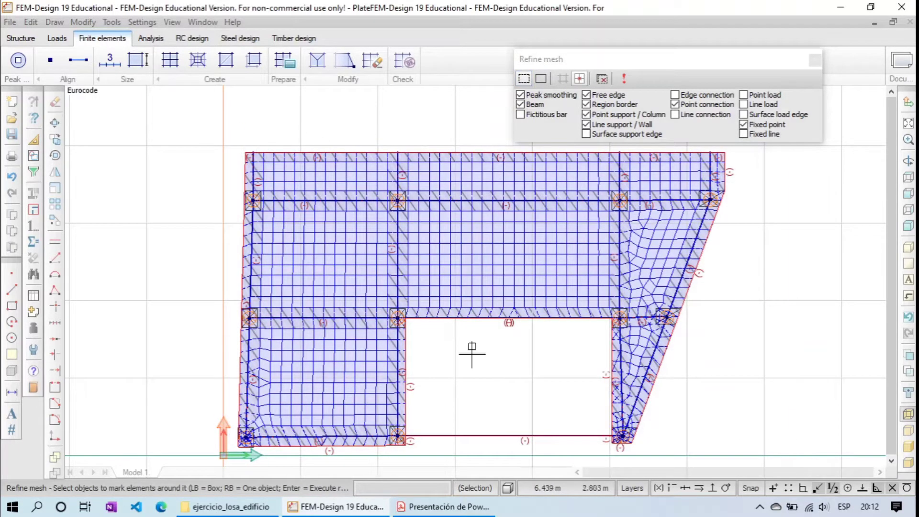
left_click(623, 79)
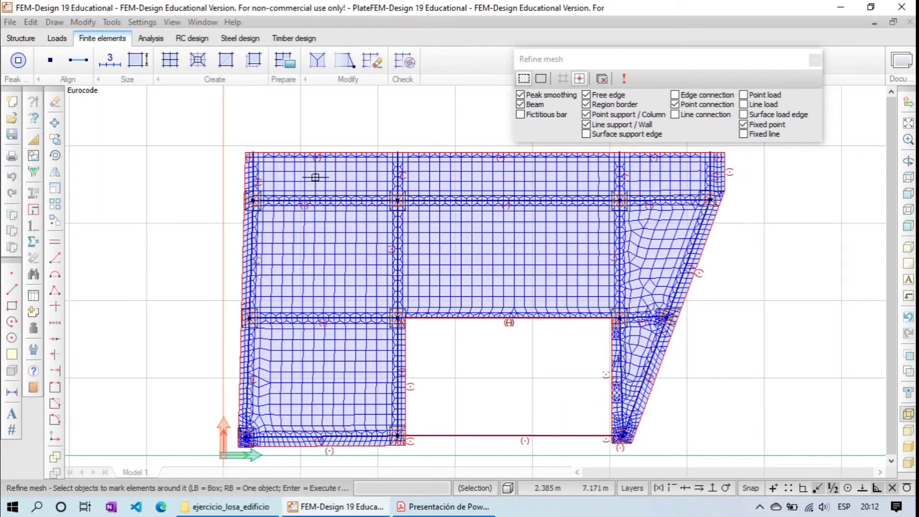
- Examine the refined mesh elements along the slab's upper horizontal line support
scroll(327, 201, "up", 8)
scroll(409, 226, "up", 5)
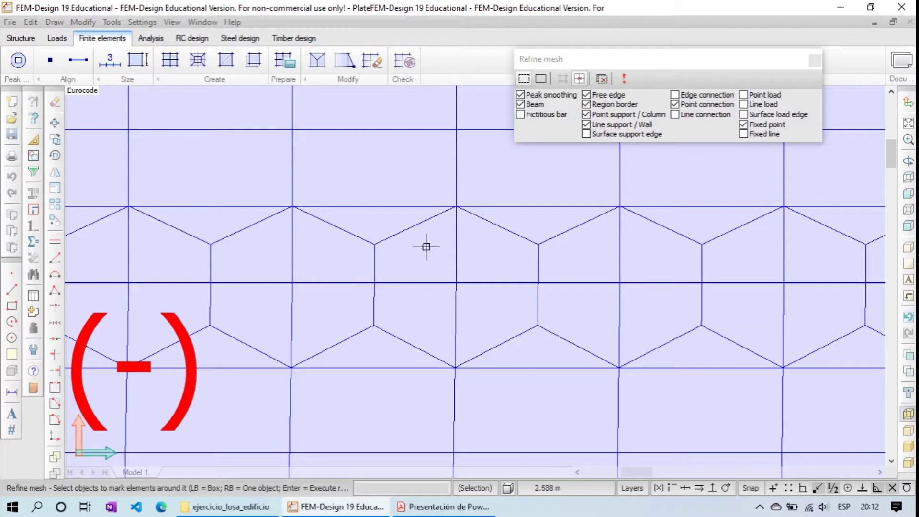
scroll(324, 246, "up", 4)
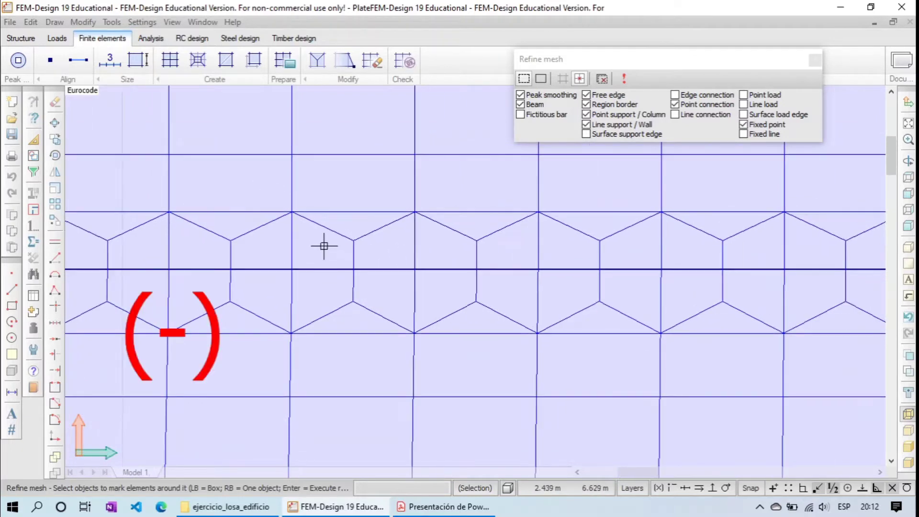
scroll(324, 236, "down", 3)
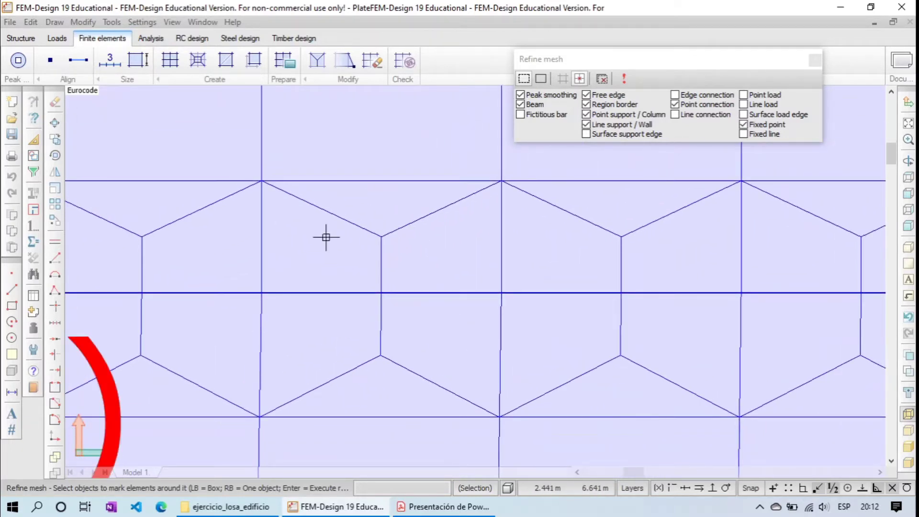
- Inspect the refined elements beside the line support and across the whole slab, and end the mesh refinement
scroll(319, 234, "down", 3)
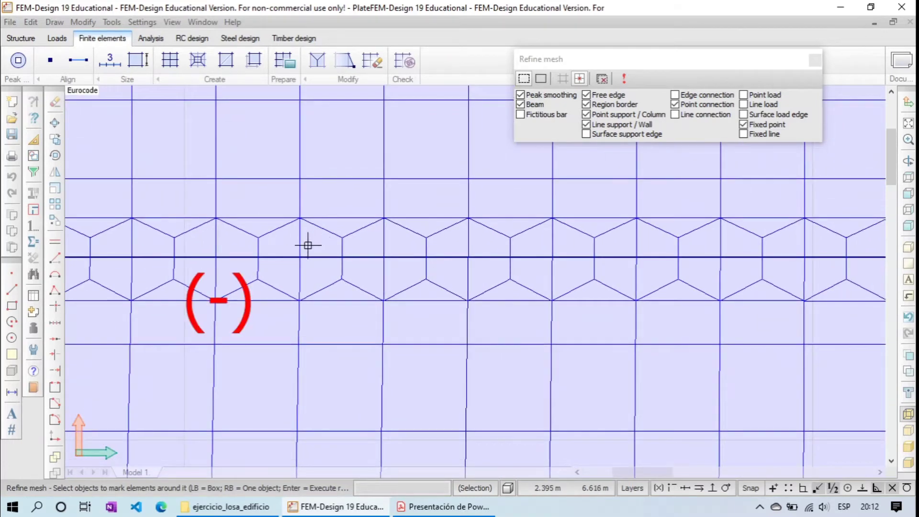
scroll(318, 250, "down", 2)
scroll(318, 250, "up", 2)
scroll(316, 243, "up", 2)
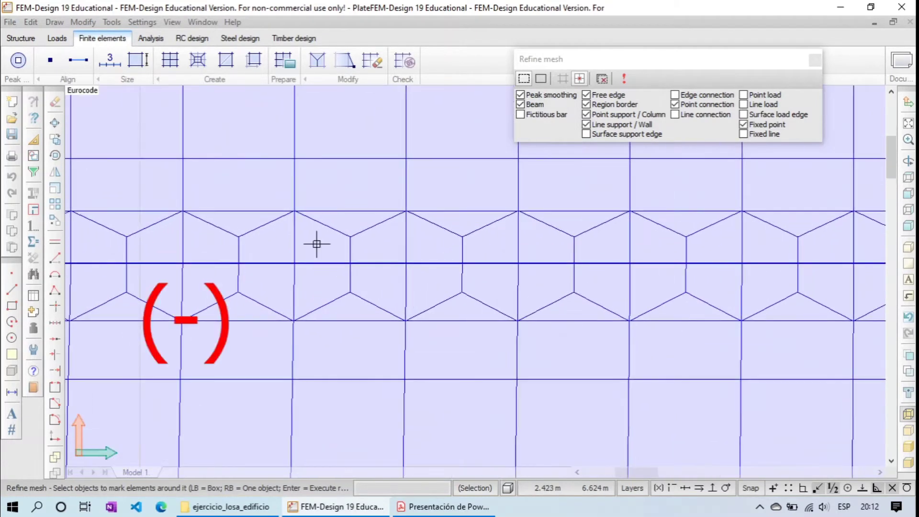
scroll(316, 243, "up", 2)
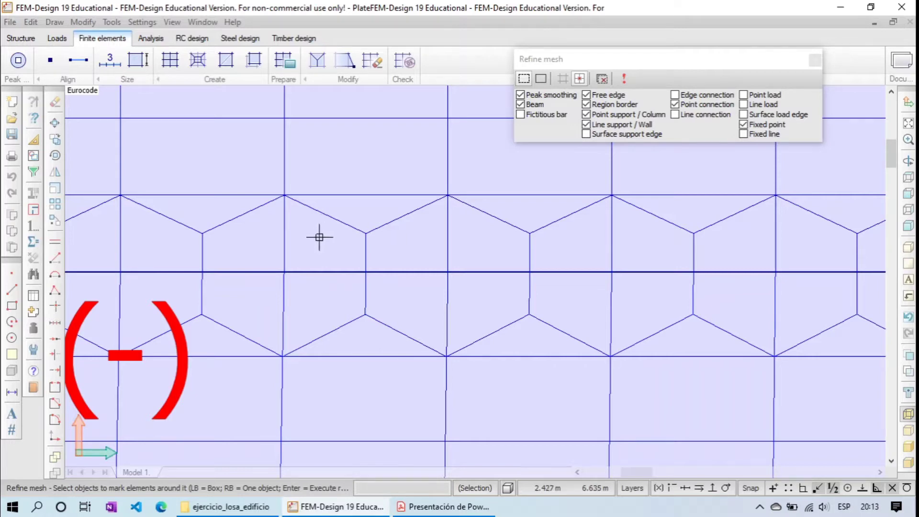
scroll(282, 269, "down", 3)
scroll(282, 269, "down", 5)
scroll(347, 323, "down", 2)
middle_click_drag(488, 376, 471, 264)
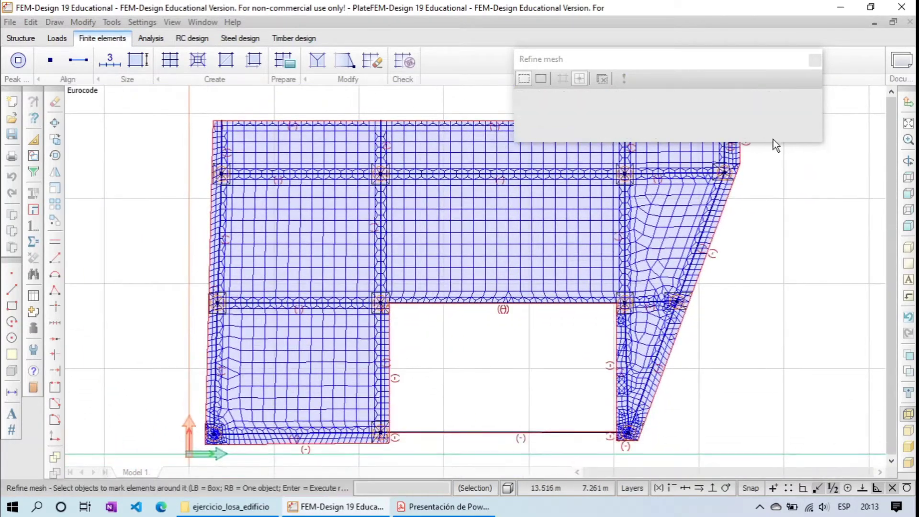
left_click(815, 60)
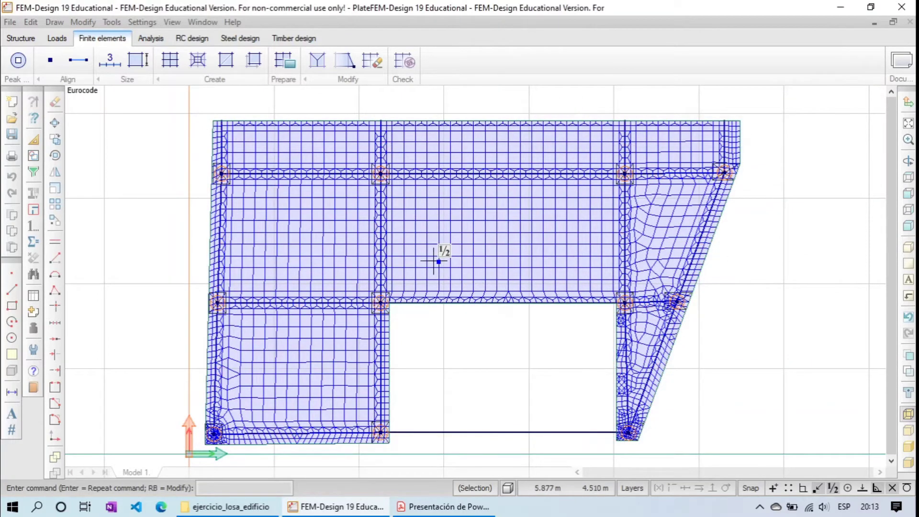
- Smooth the finite element mesh of the whole slab in two passes with the Smooth mesh command
scroll(439, 254, "up", 2)
scroll(447, 263, "down", 3)
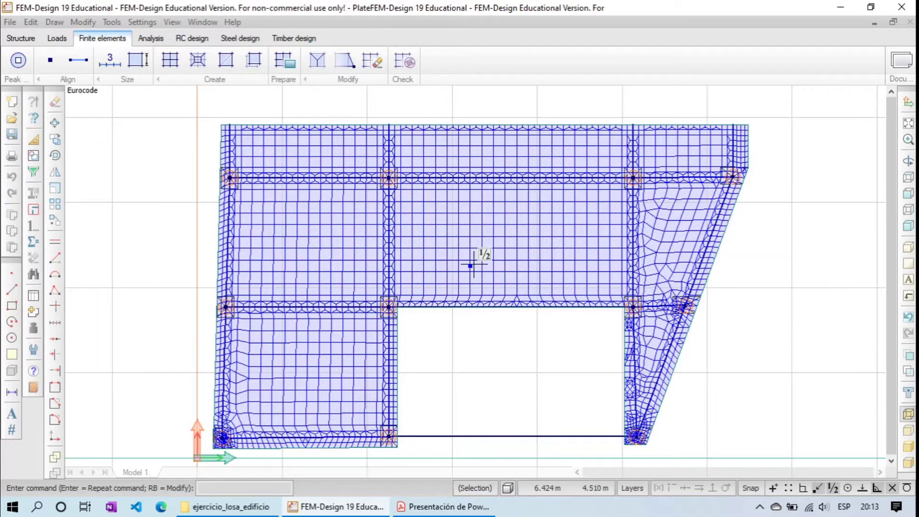
left_click(253, 61)
left_click(678, 454)
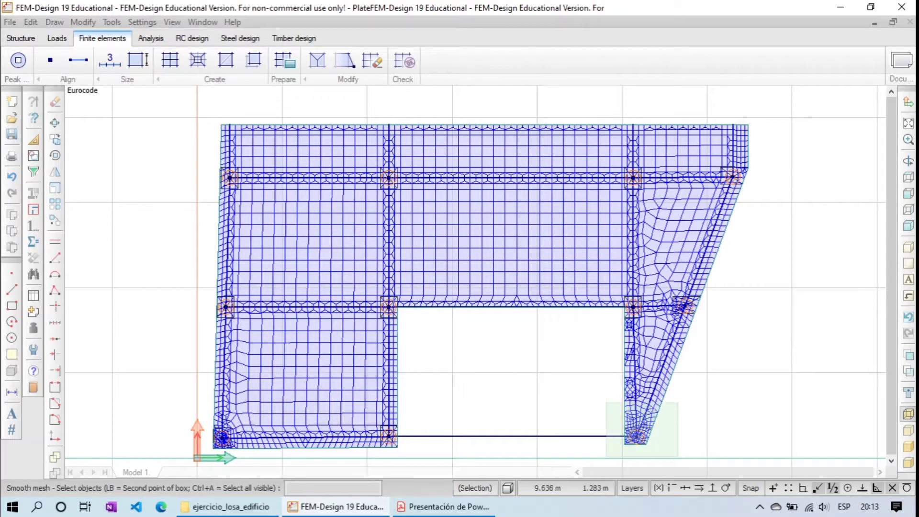
left_click(588, 276)
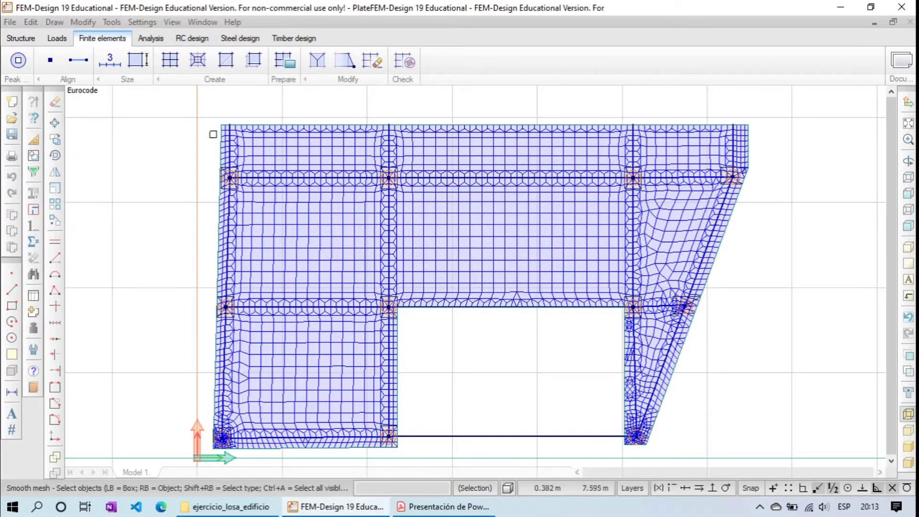
left_click(205, 113)
left_click(774, 458)
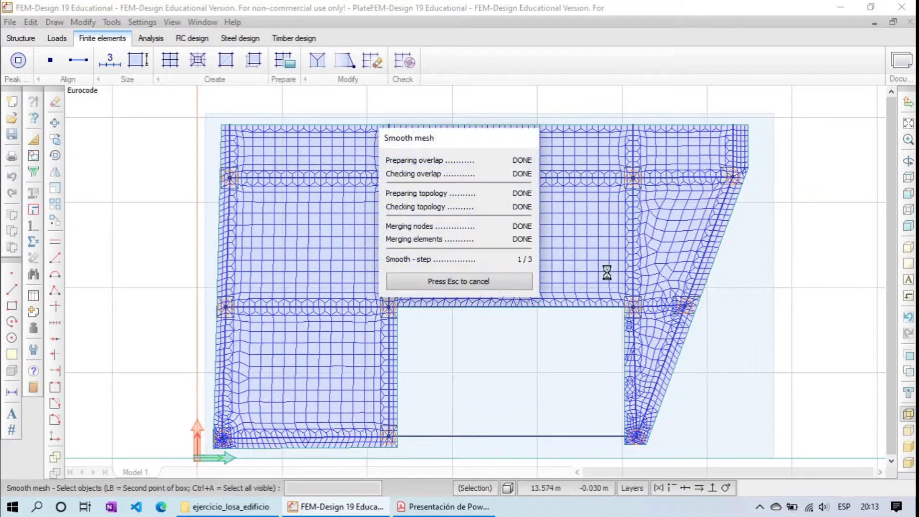
- Check the smoothed mesh and apply one more smoothing pass to the whole slab
scroll(252, 289, "up", 2)
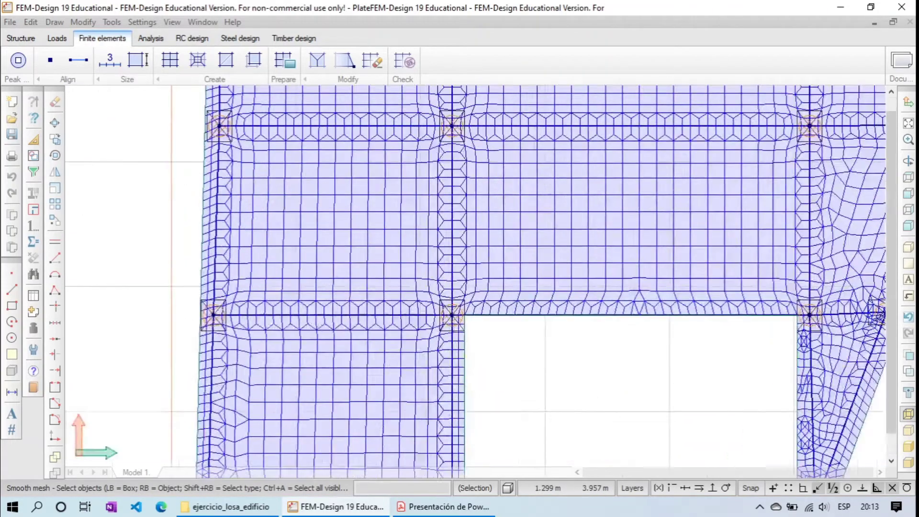
scroll(251, 288, "down", 3)
scroll(498, 199, "up", 3)
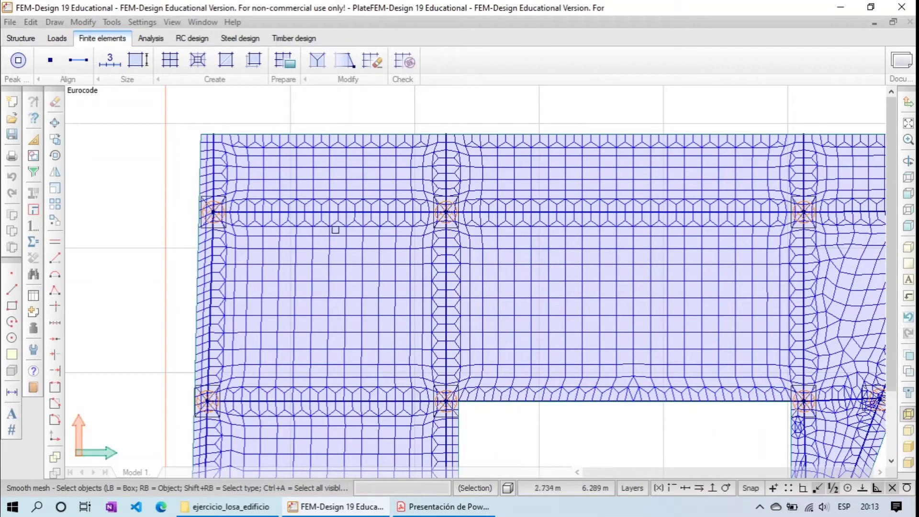
scroll(261, 345, "down", 4)
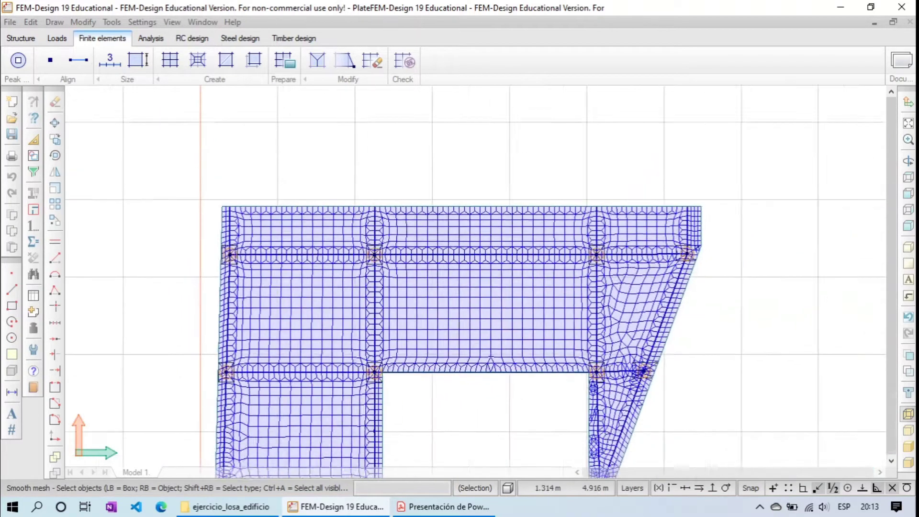
middle_click_drag(433, 394, 424, 329)
left_click(201, 135)
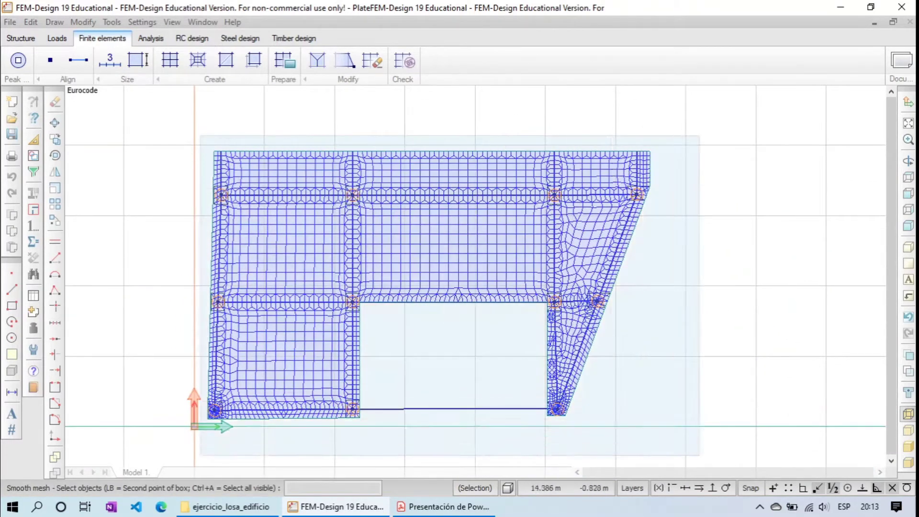
left_click(675, 420)
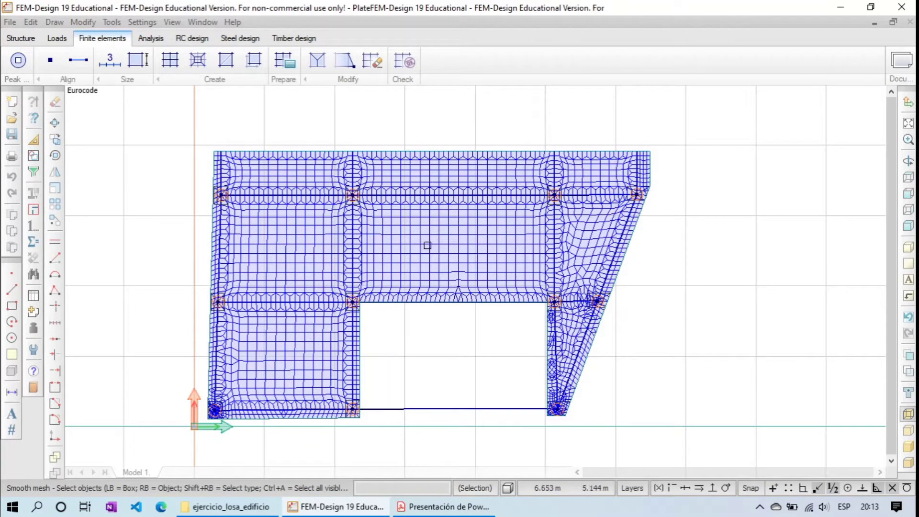
- Refine the smoothed mesh once more around the edges, columns and line supports of the whole slab
left_click(170, 60)
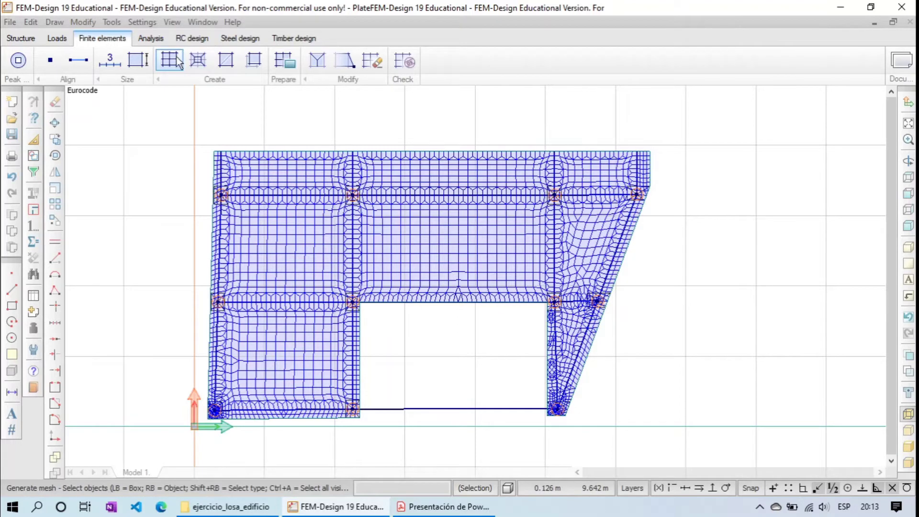
left_click(197, 60)
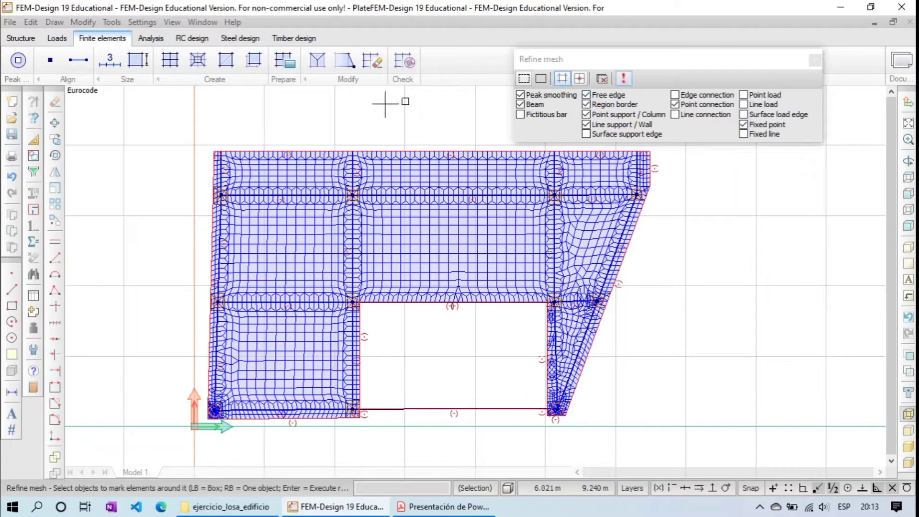
left_click(201, 131)
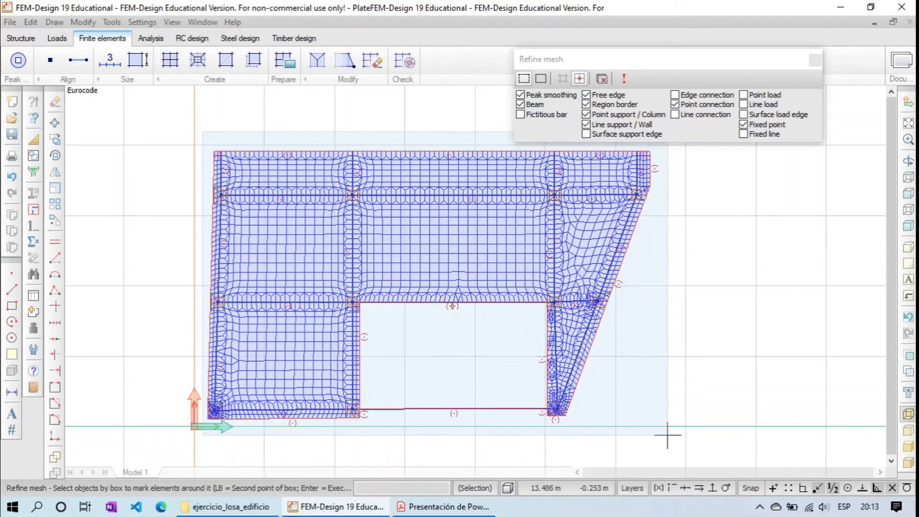
left_click(682, 449)
left_click(624, 78)
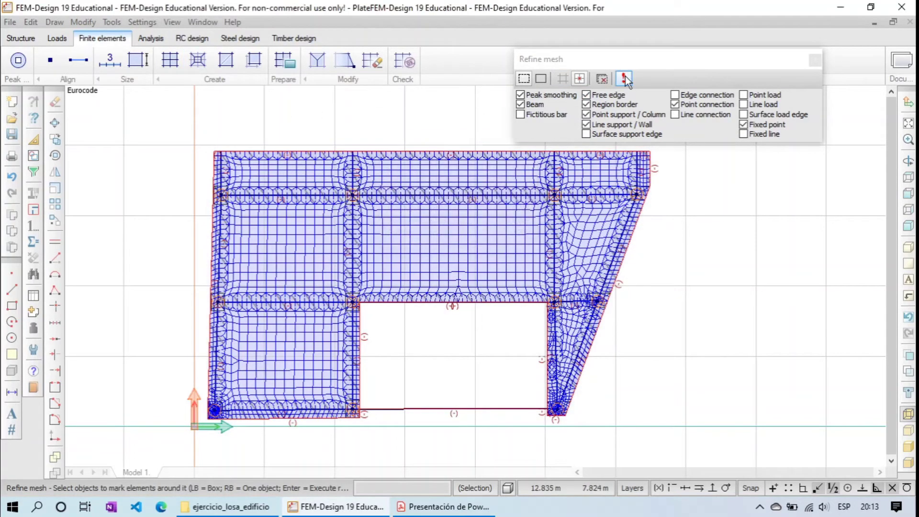
left_click(815, 60)
- Examine the newly refined mesh around the slab's lower corner columns and over the complete slab
scroll(265, 395, "up", 5)
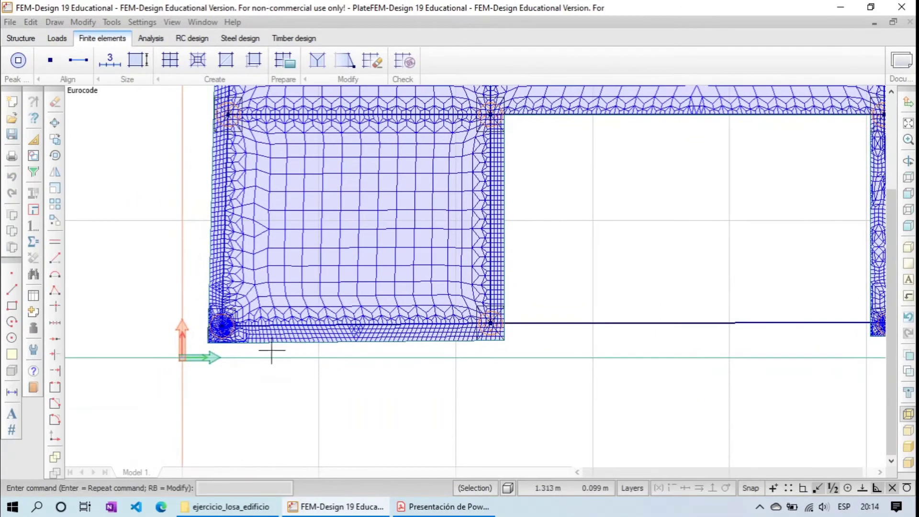
scroll(251, 326, "up", 2)
scroll(254, 325, "down", 3)
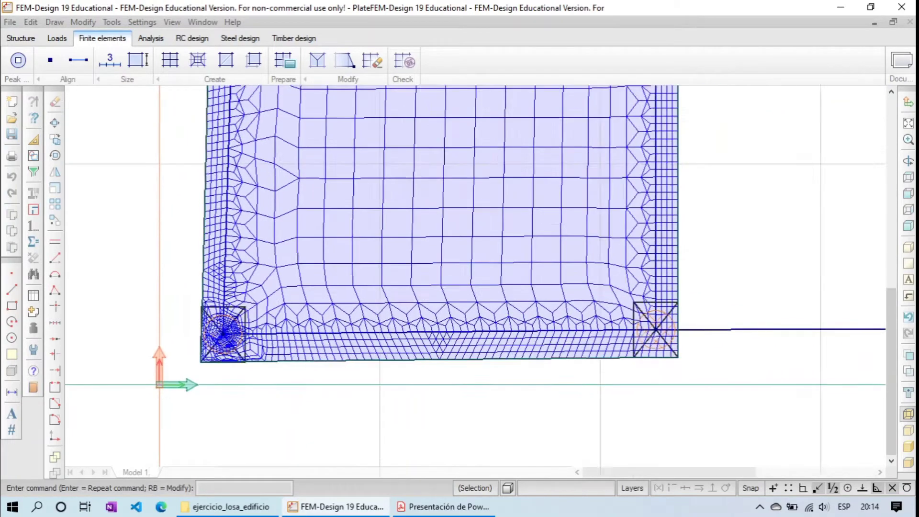
middle_click_drag(751, 260, 285, 263)
scroll(606, 359, "up", 3)
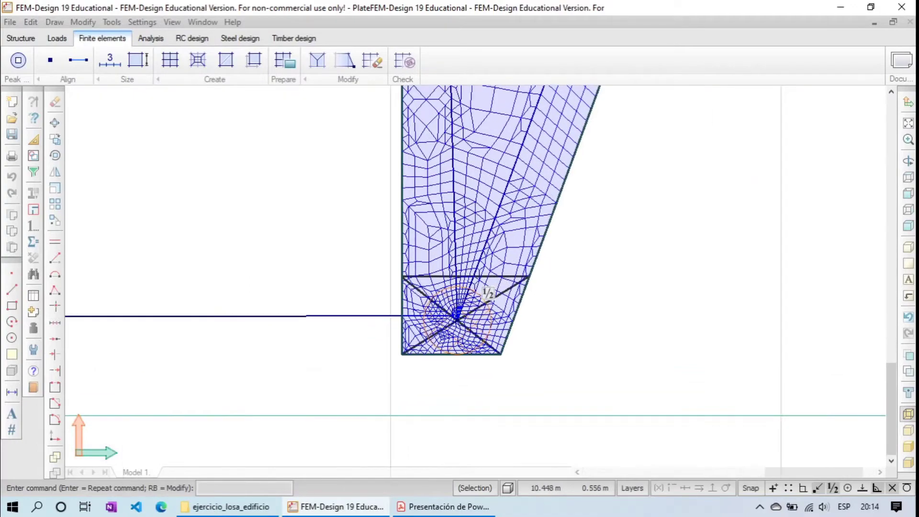
scroll(393, 267, "down", 4)
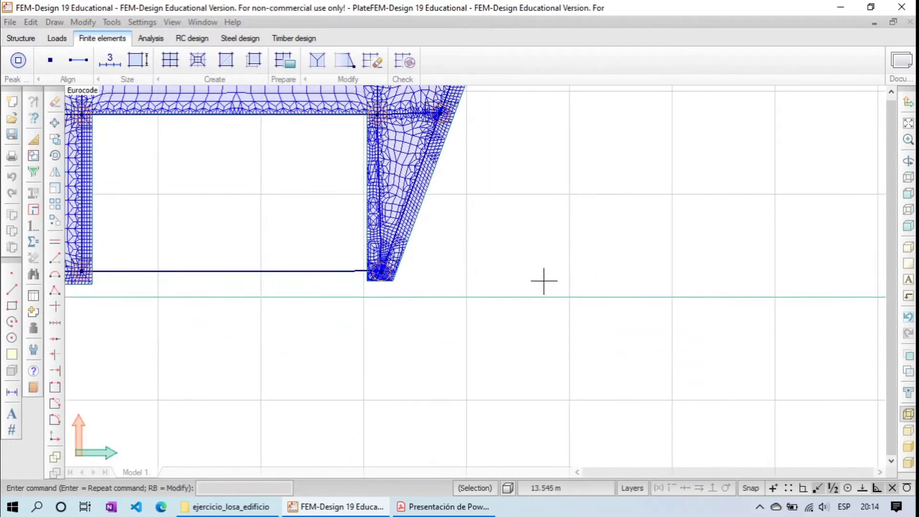
middle_click_drag(204, 170, 498, 320)
middle_click_drag(512, 287, 494, 335)
scroll(508, 380, "down", 2)
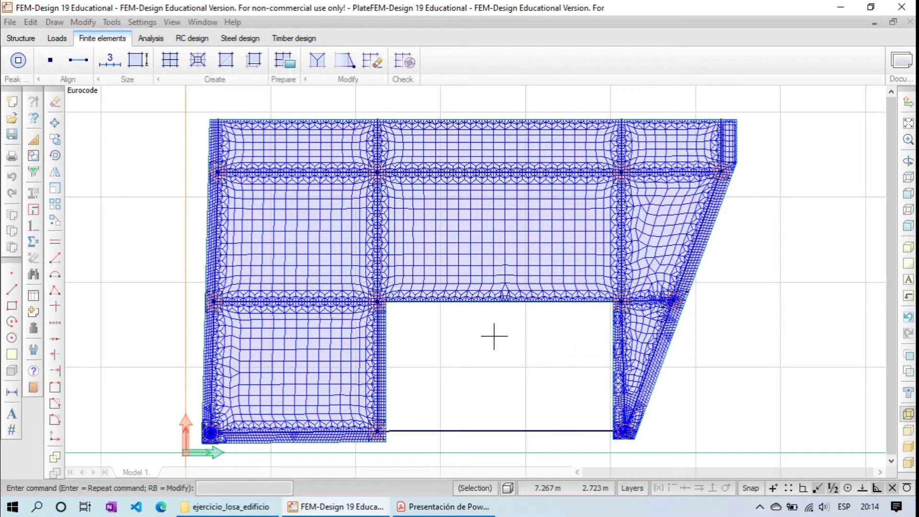
scroll(527, 368, "down", 1)
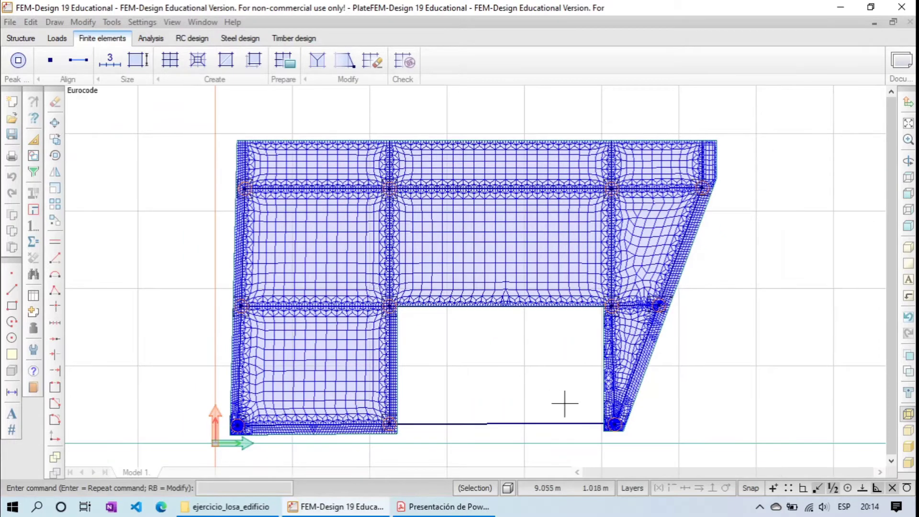
scroll(584, 402, "up", 1)
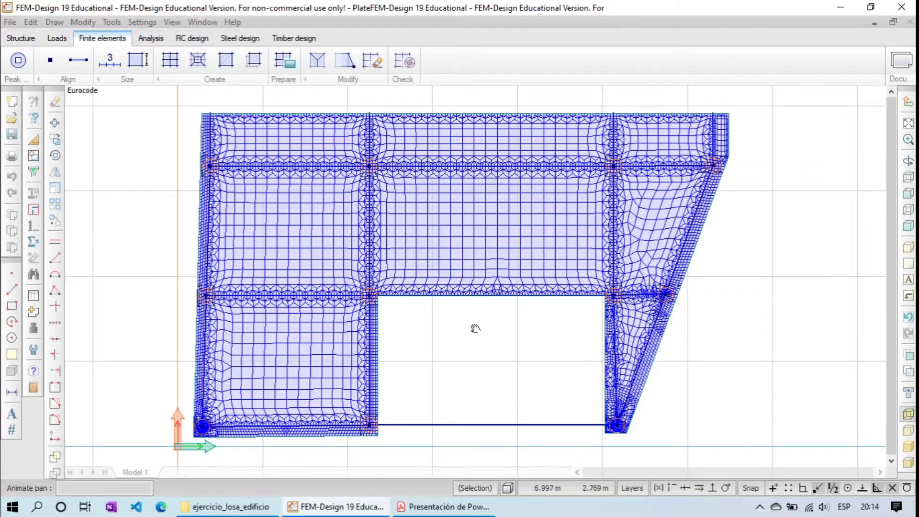
scroll(478, 331, "up", 1)
scroll(485, 336, "up", 1)
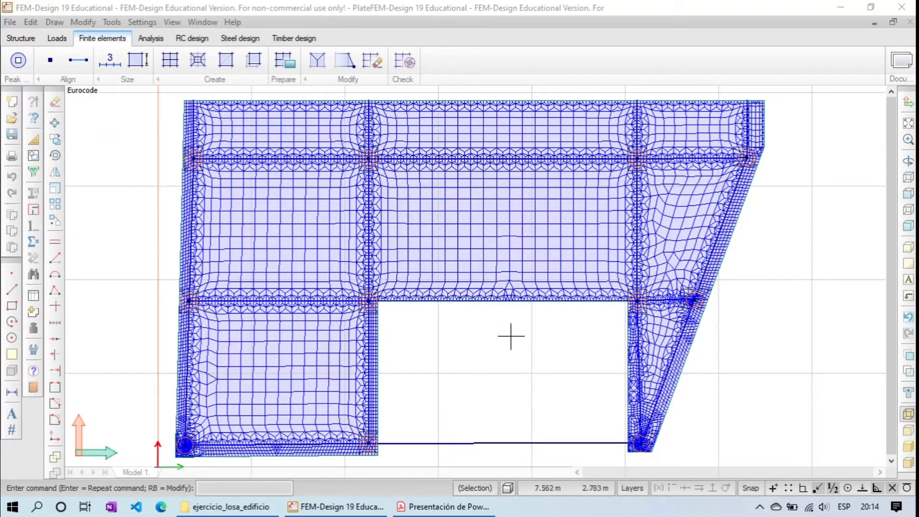
- Run the analysis calculation for load cases and load combinations with peak smoothing of internal forces
left_click(150, 39)
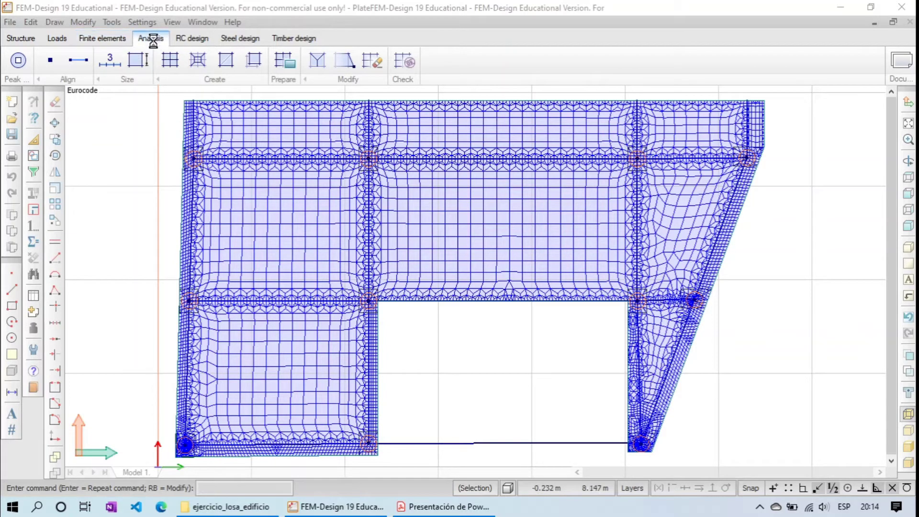
left_click(18, 61)
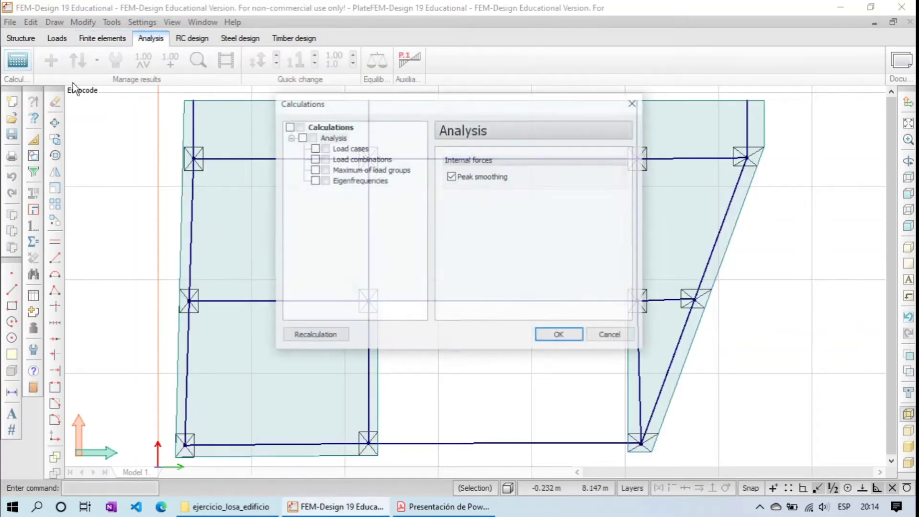
left_click(314, 148)
left_click(314, 159)
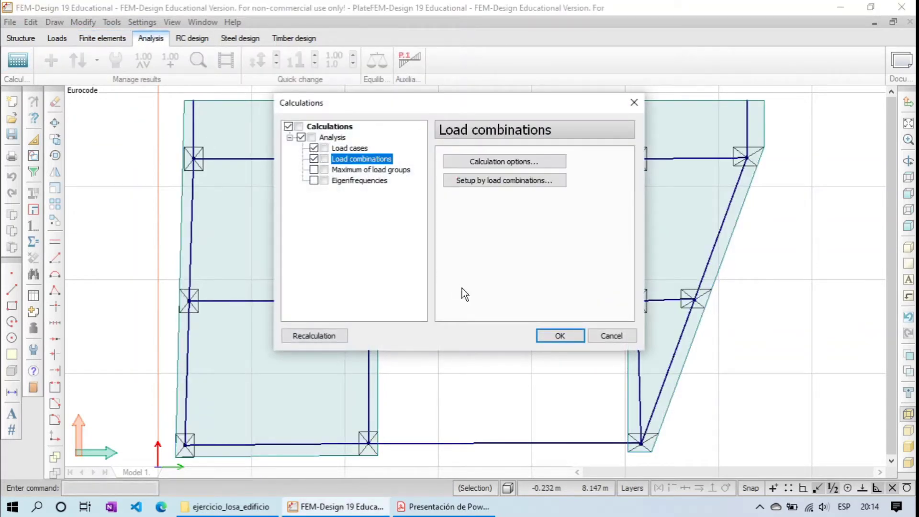
left_click(558, 335)
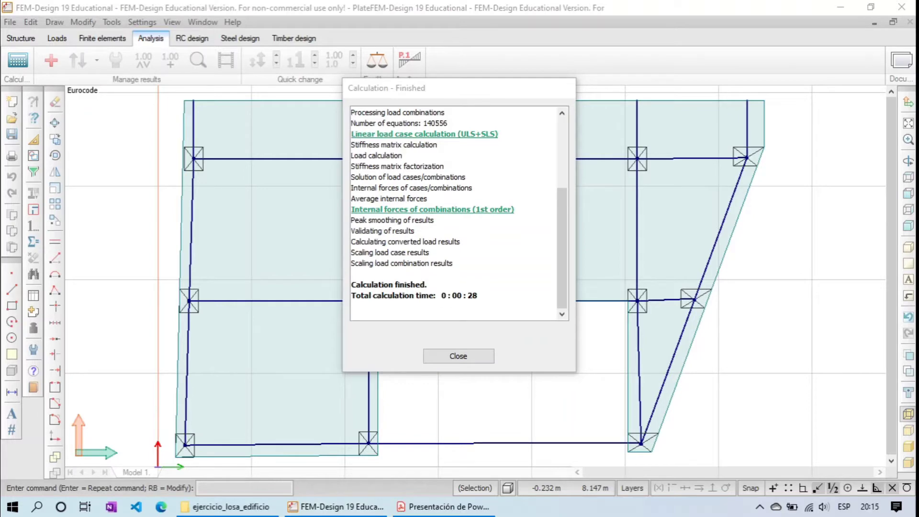
left_click(479, 356)
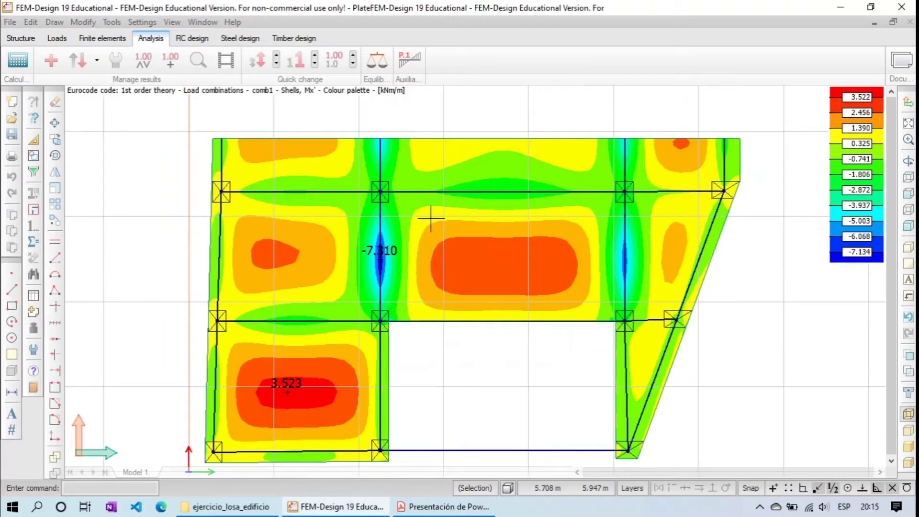
- Display the comb1 translational displacements as a graph and inspect the deformed slab in 3D
left_click(52, 63)
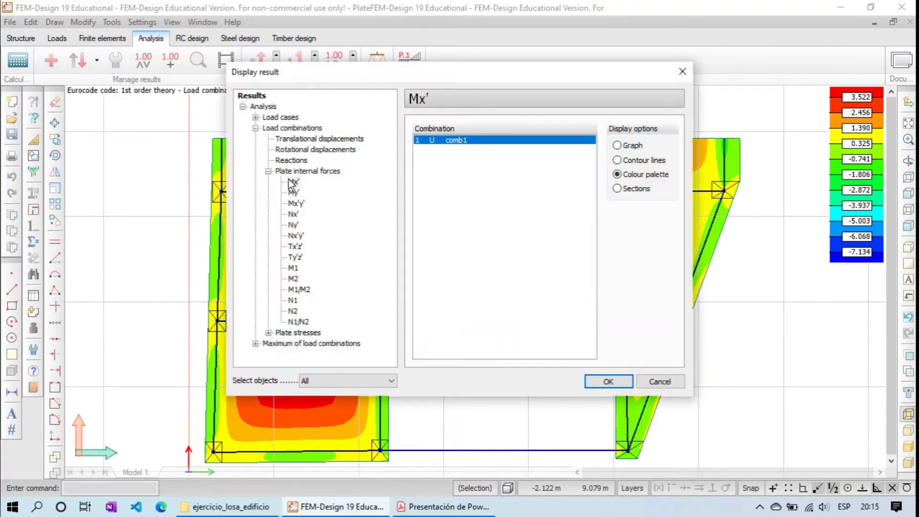
left_click_drag(428, 74, 422, 59)
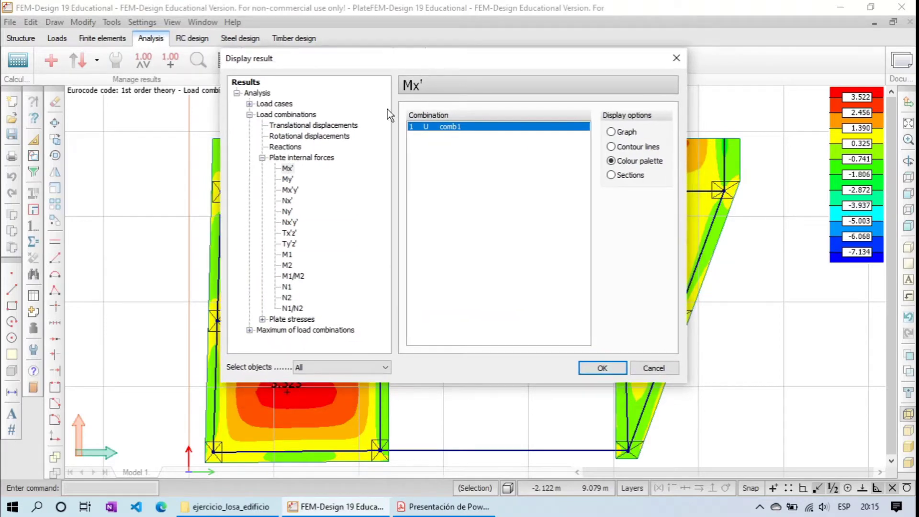
left_click(290, 127)
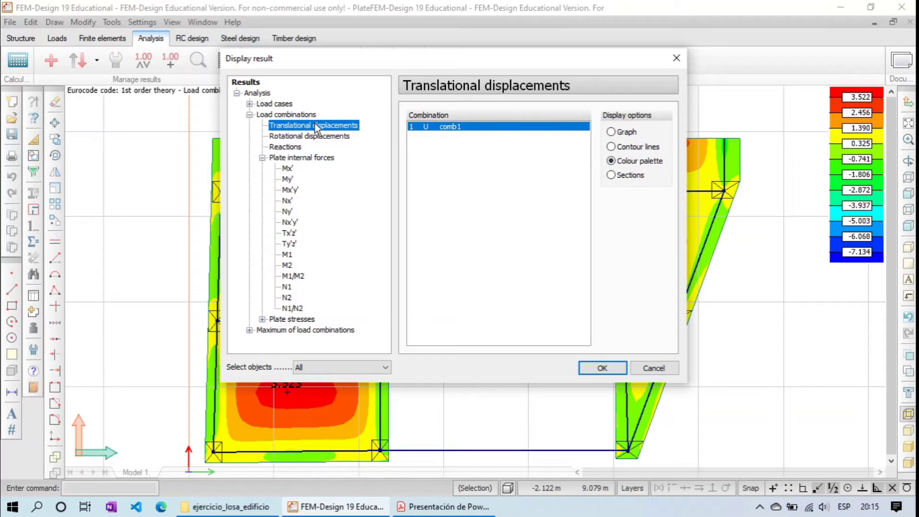
left_click(619, 134)
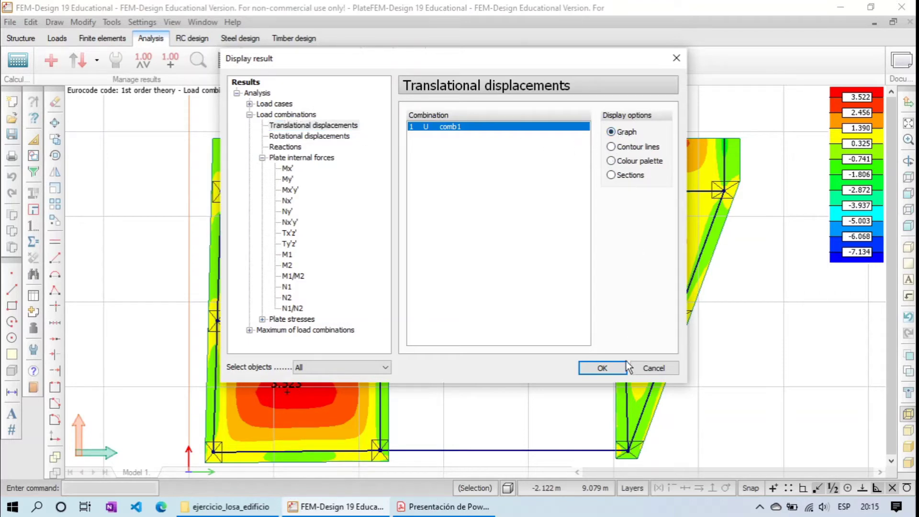
left_click(602, 369)
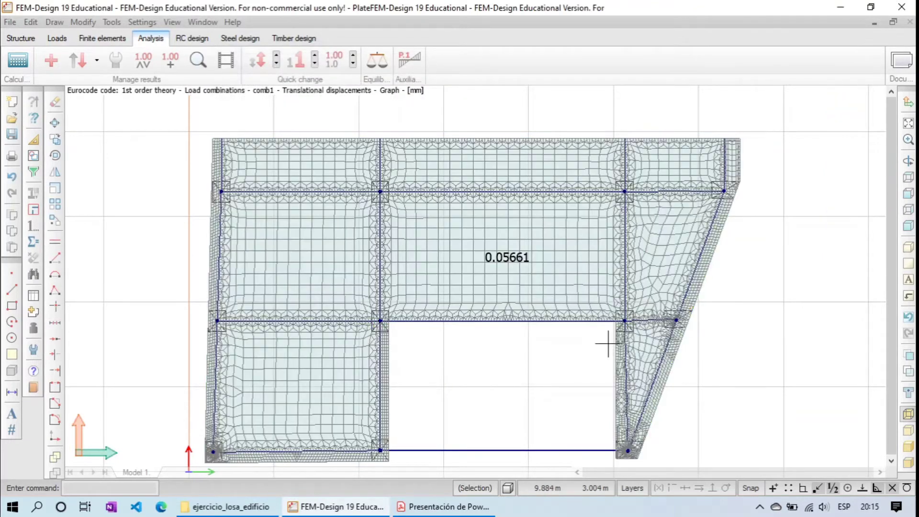
left_click(908, 161)
left_click_drag(655, 372, 494, 183)
left_click_drag(626, 364, 564, 309)
scroll(519, 303, "up", 4)
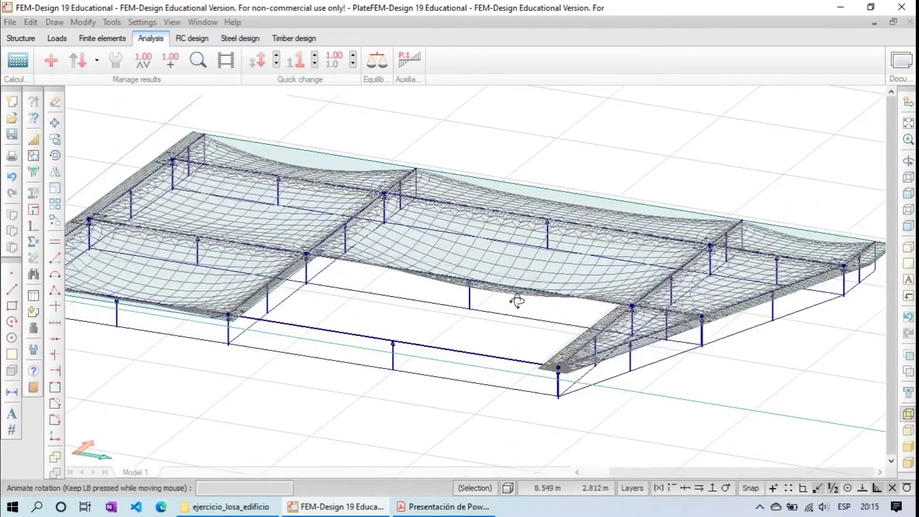
scroll(492, 313, "down", 1)
left_click_drag(492, 312, 482, 310)
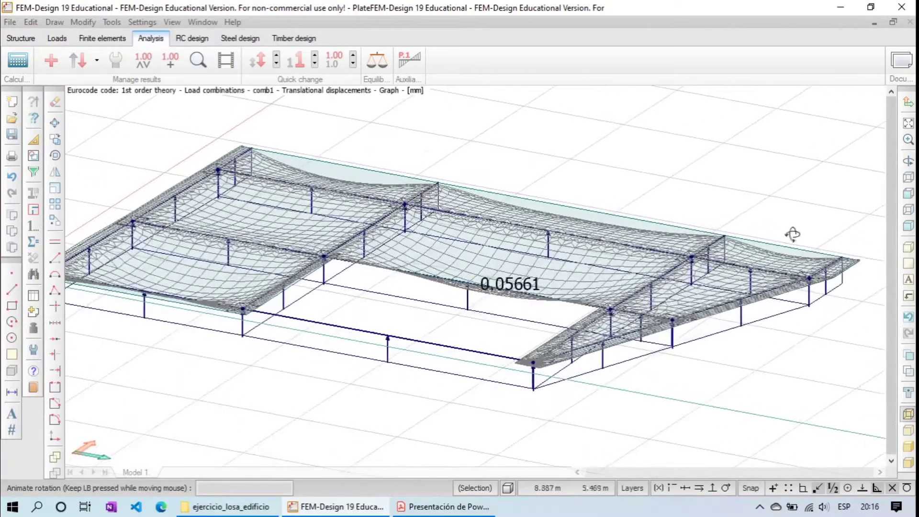
- Add a full plan view of the comb1 translational displacement graph to the documentation
left_click(906, 192)
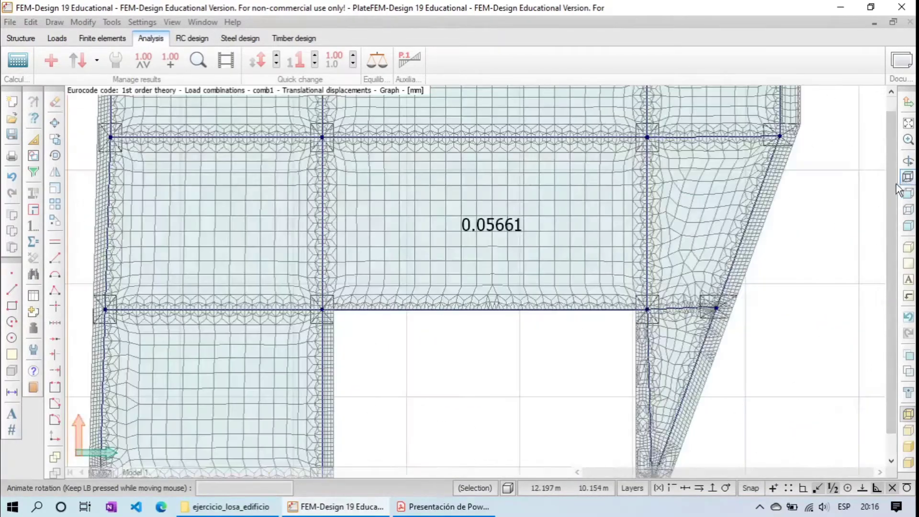
left_click(907, 126)
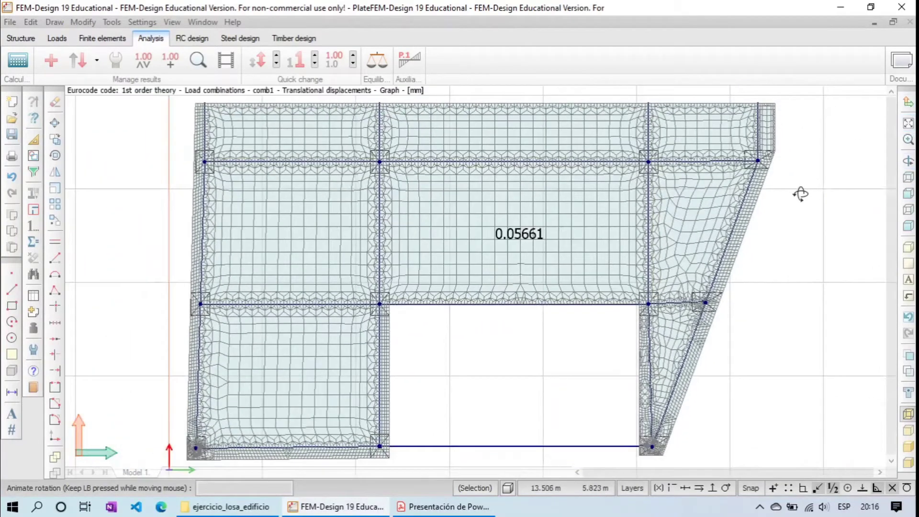
key("ctrl+d")
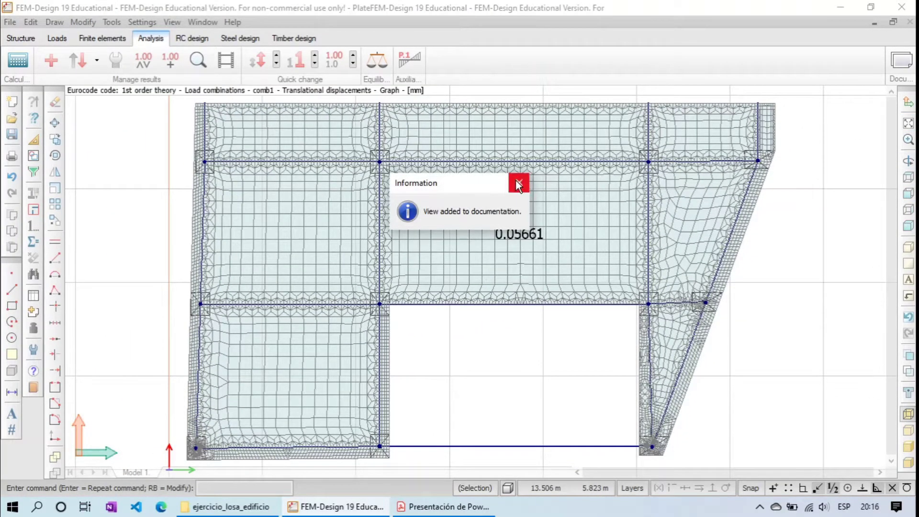
left_click(519, 183)
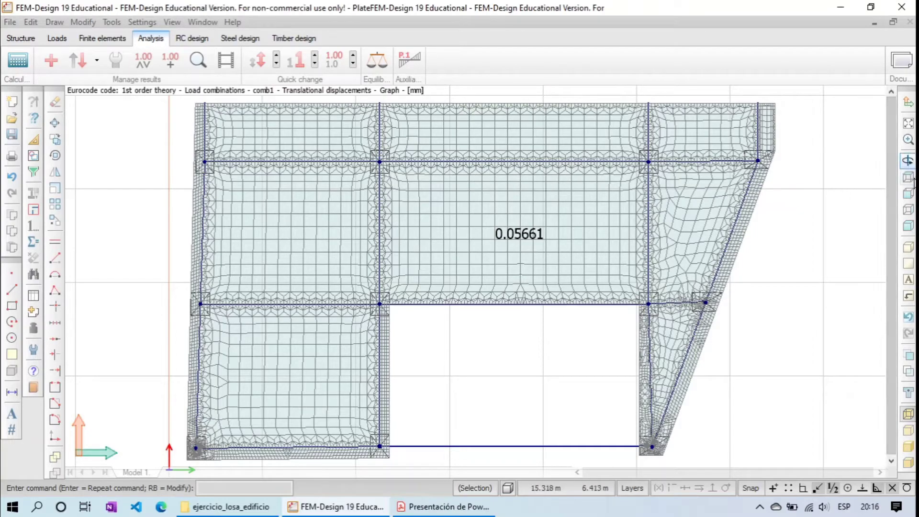
- Add a low-angle 3D view of the deformed slab to the documentation
left_click(908, 161)
left_click_drag(693, 335, 574, 138)
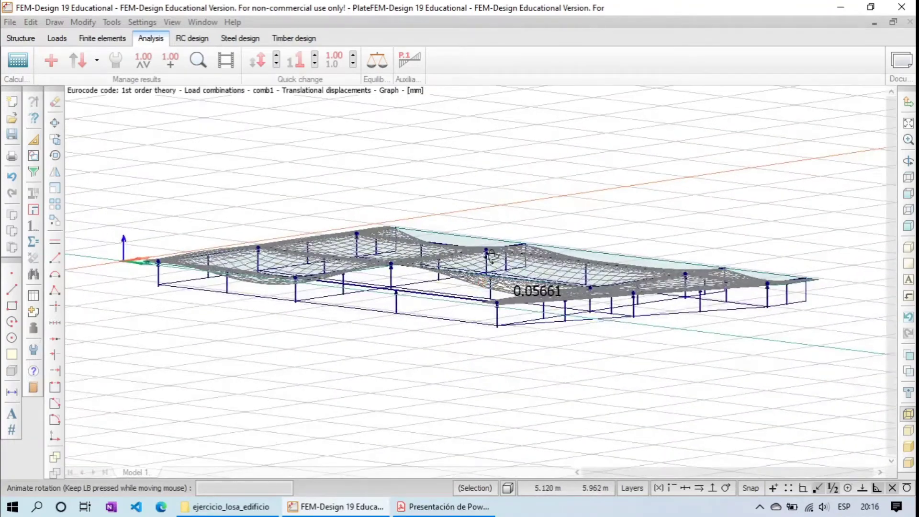
key("ctrl+w")
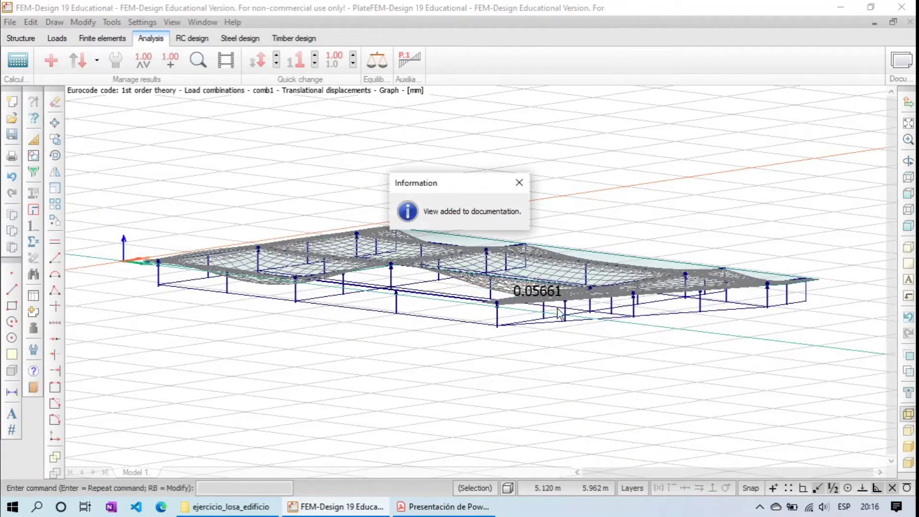
left_click(519, 183)
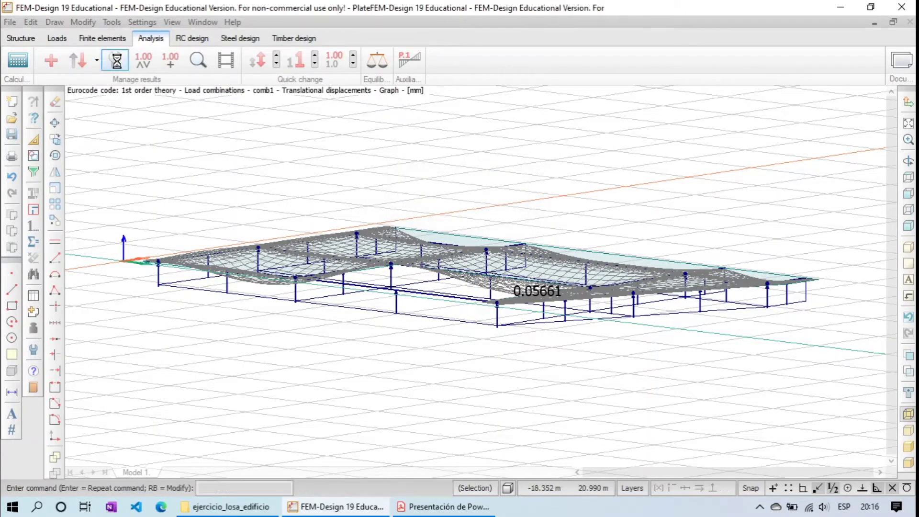
left_click(117, 61)
left_click(532, 135)
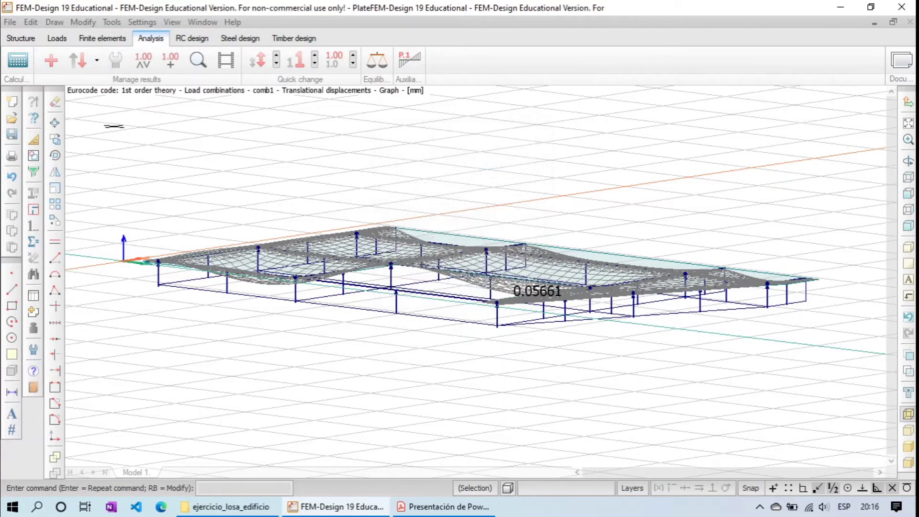
left_click(149, 62)
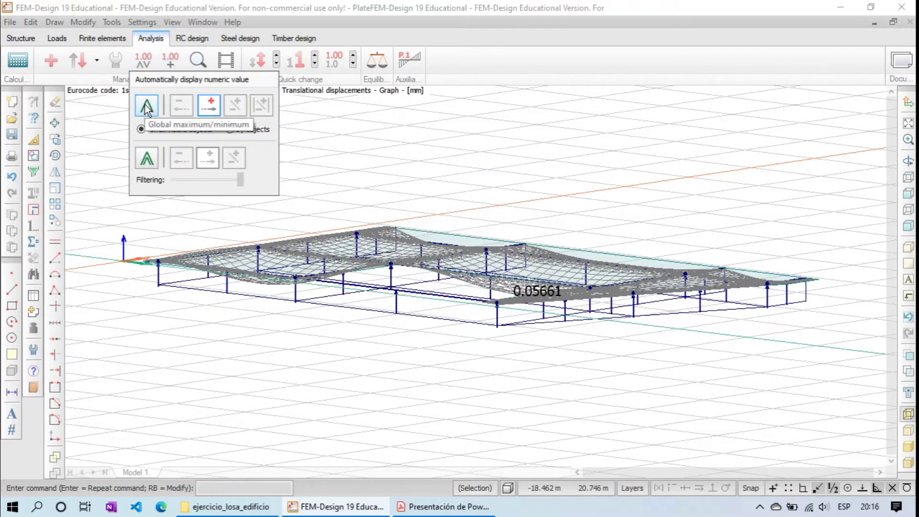
left_click(407, 23)
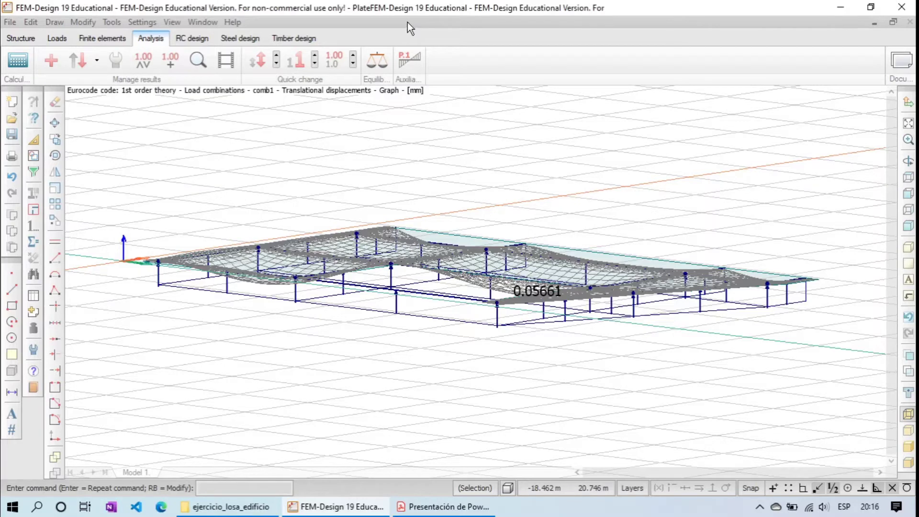
- Try to label numeric displacement values inside a box around the slab corner nearest the origin
left_click(170, 60)
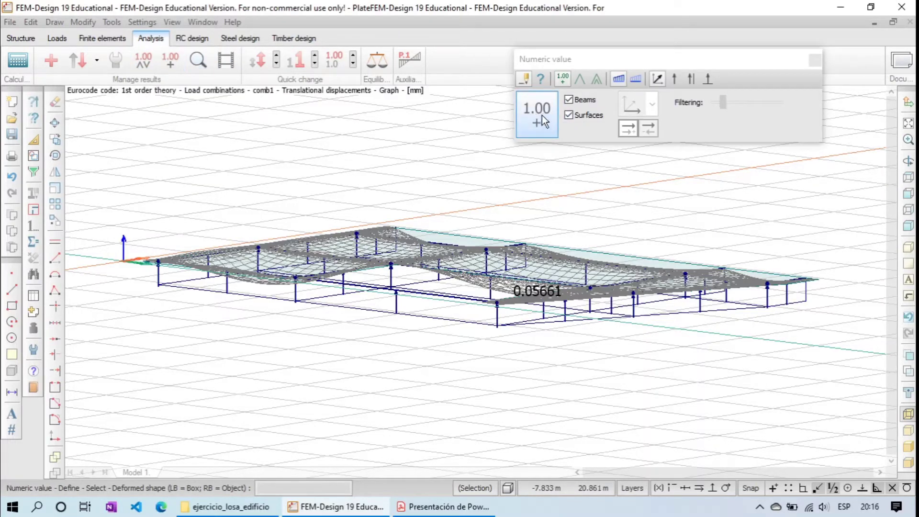
left_click(134, 240)
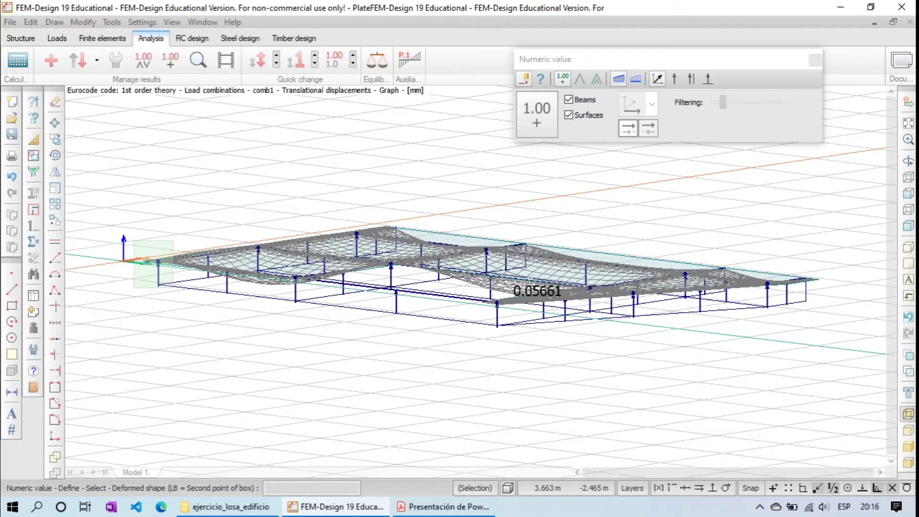
left_click(172, 287)
left_click(178, 274)
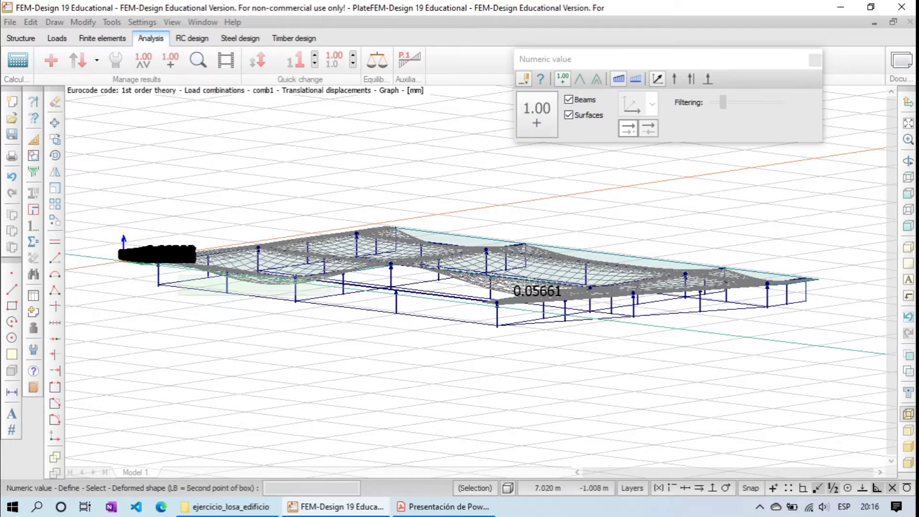
key("Escape")
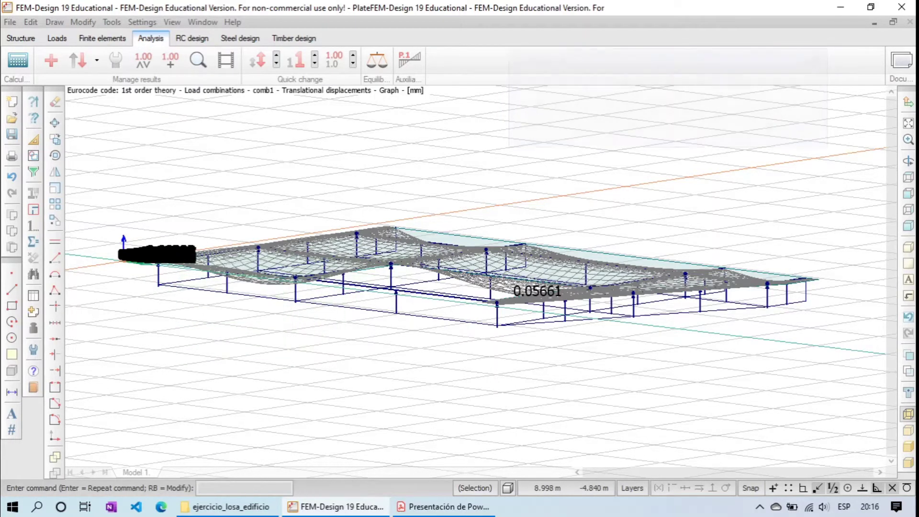
- Place a single numeric displacement value on the deformed slab near an interior column, and undo it
scroll(164, 258, "up", 4)
scroll(173, 241, "up", 3)
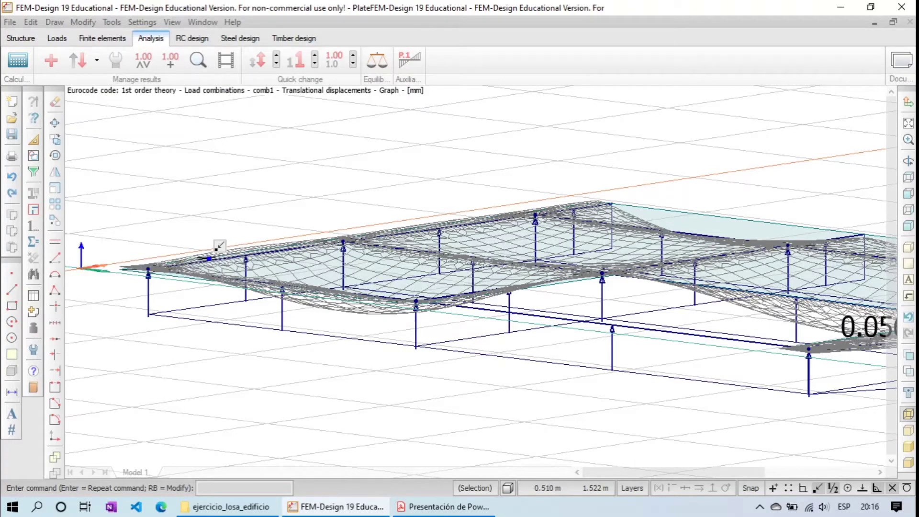
scroll(503, 294, "down", 5)
scroll(548, 302, "up", 3)
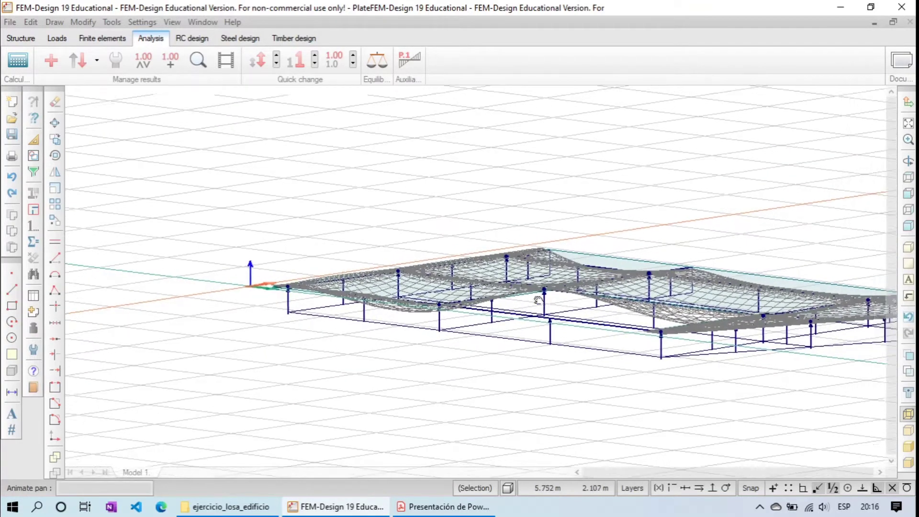
scroll(616, 276, "up", 1)
scroll(616, 276, "up", 4)
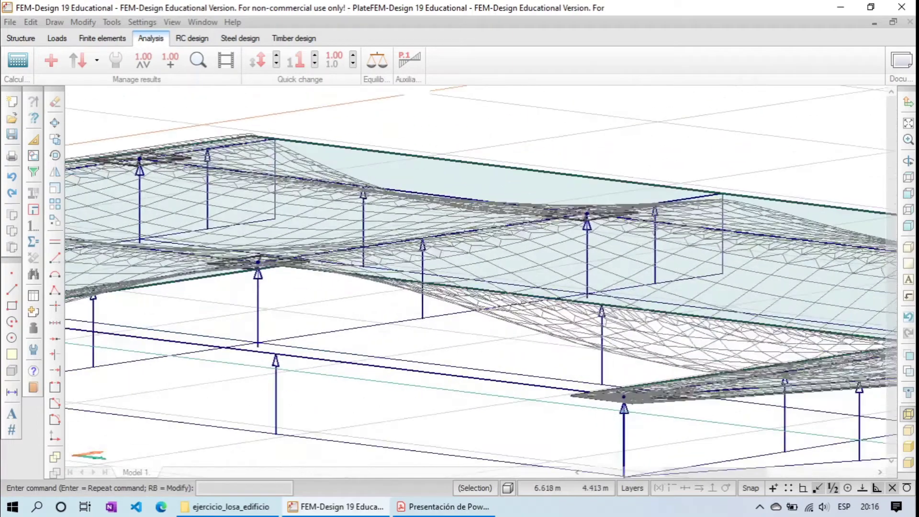
left_click(169, 61)
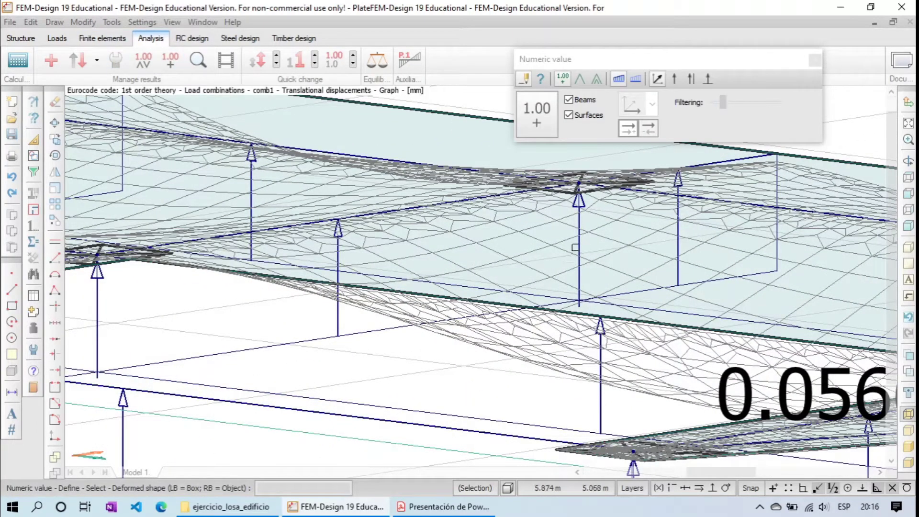
left_click(601, 271)
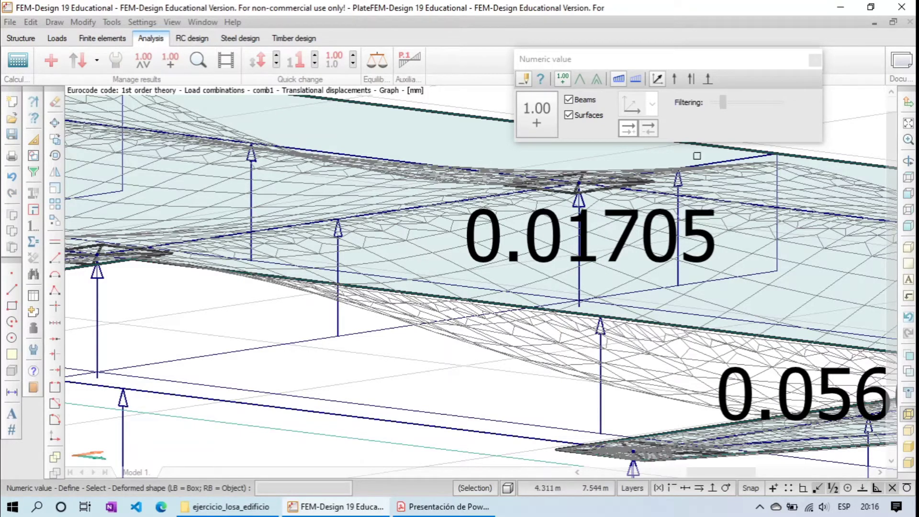
left_click(814, 61)
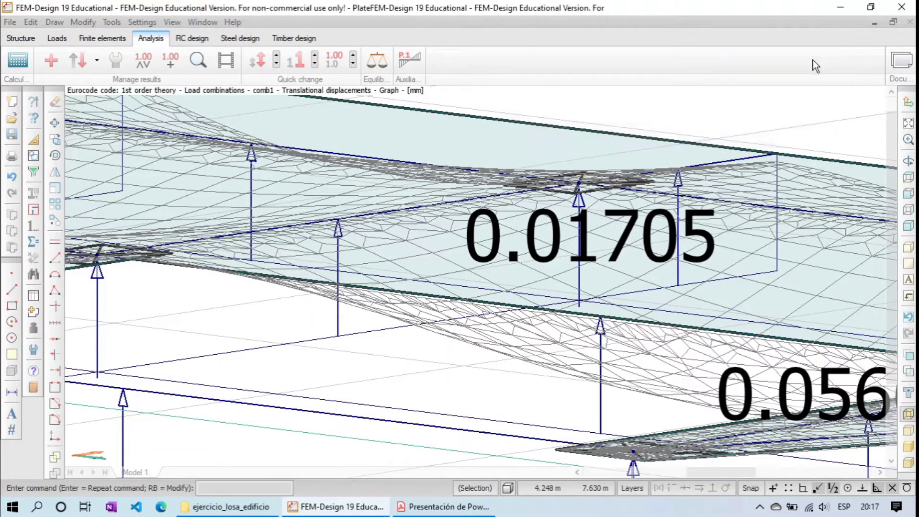
key("ctrl+z")
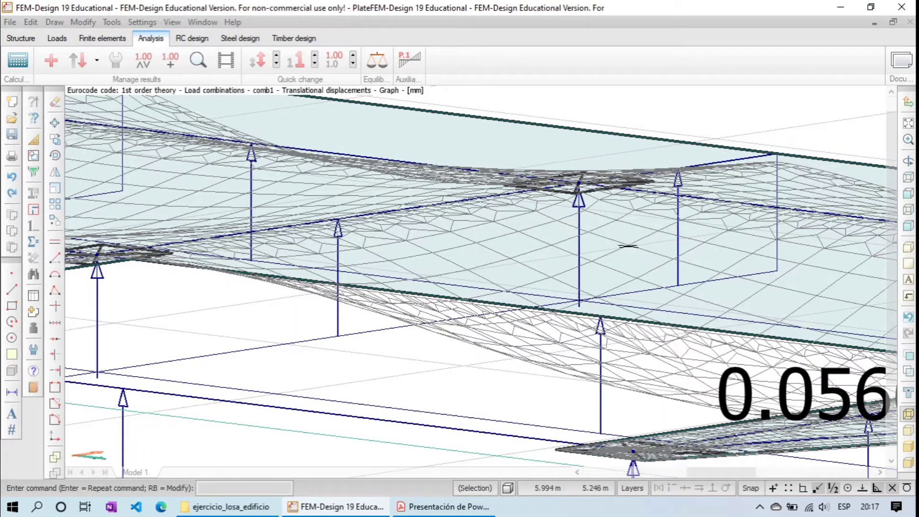
- Review the two displacement views on the documentation page and return to the model in 3D
scroll(548, 149, "down", 5)
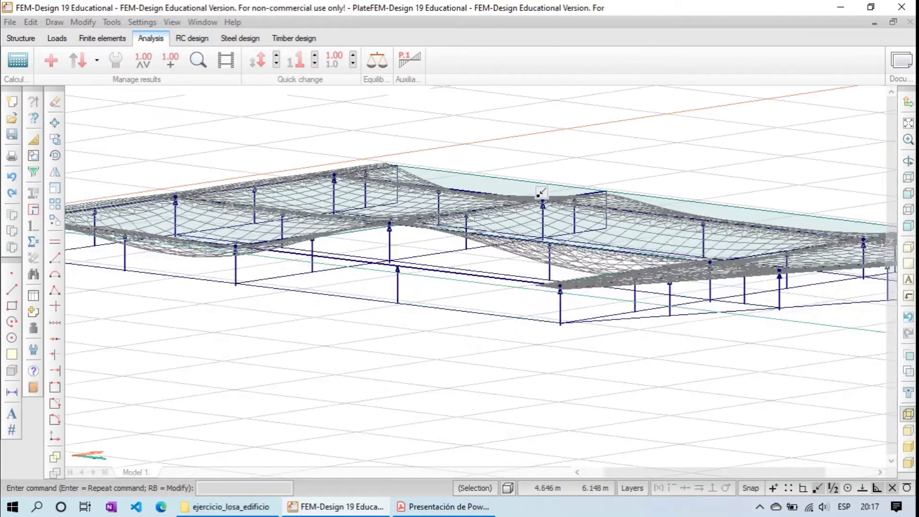
left_click(908, 161)
left_click_drag(293, 260, 525, 288)
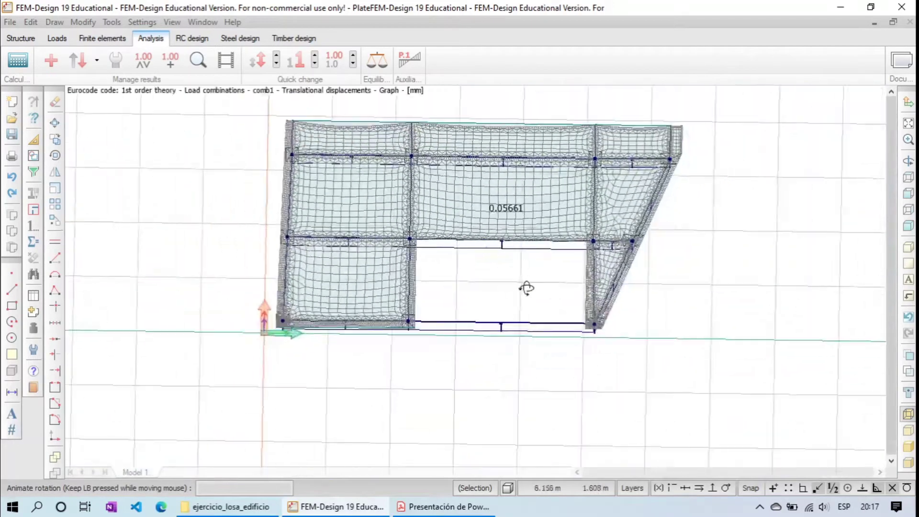
left_click_drag(586, 312, 629, 172)
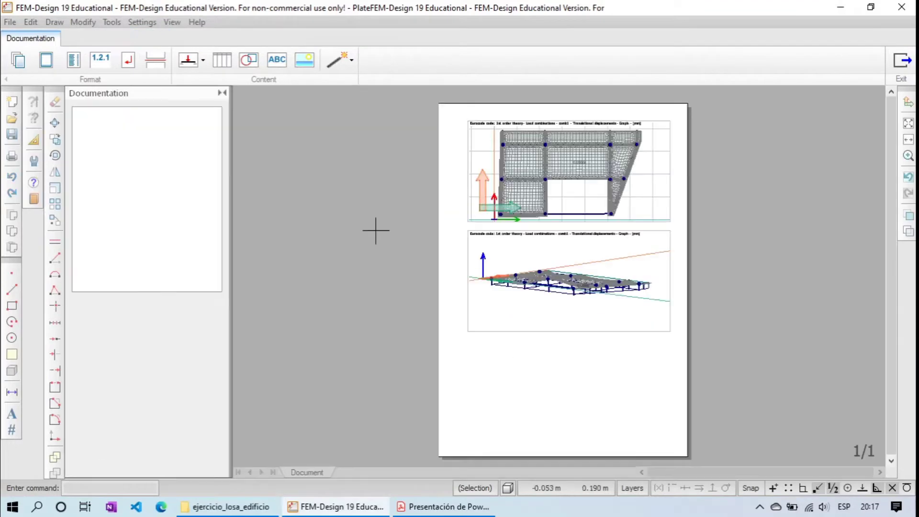
scroll(537, 231, "up", 9)
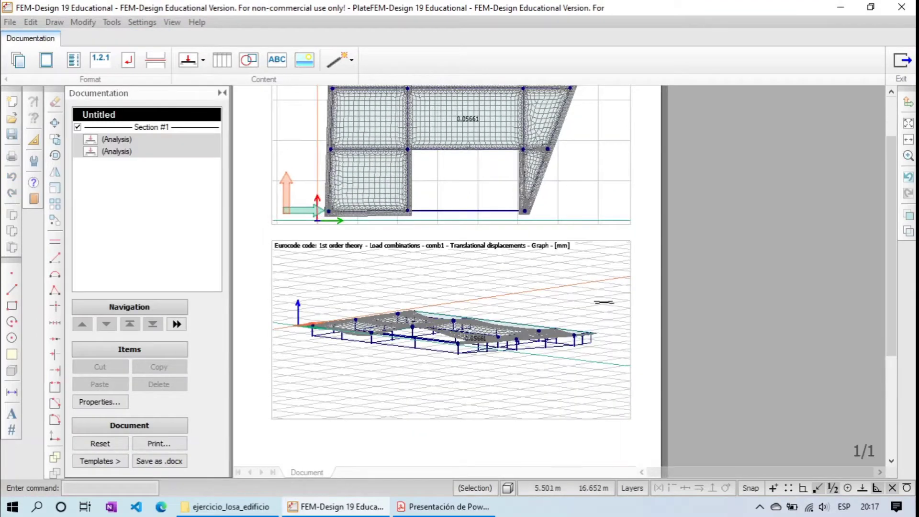
scroll(395, 347, "up", 1)
left_click(902, 60)
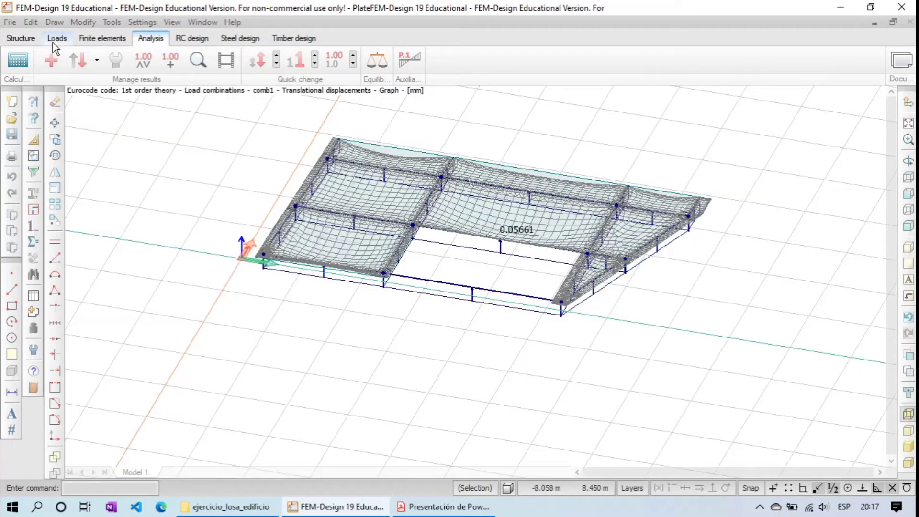
- Display the comb1 plate internal force Mx' as contour lines and add the view to the documentation
left_click(56, 58)
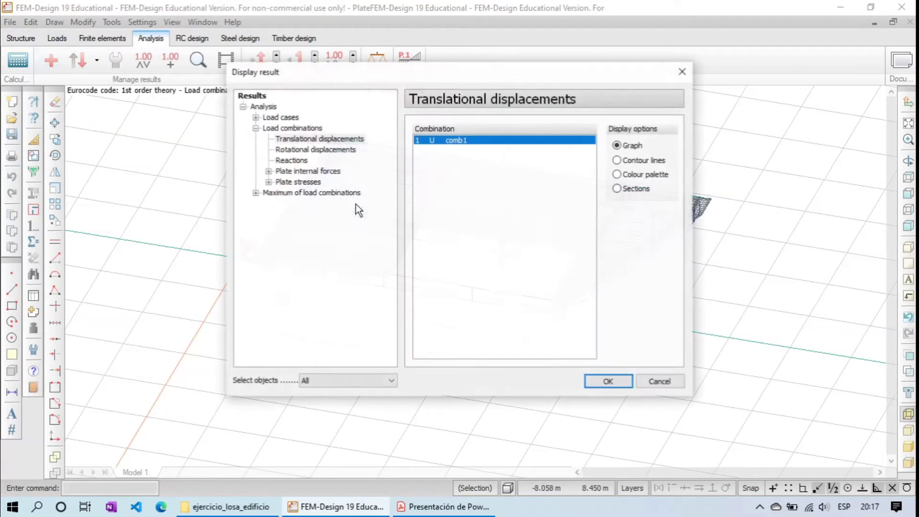
left_click(268, 172)
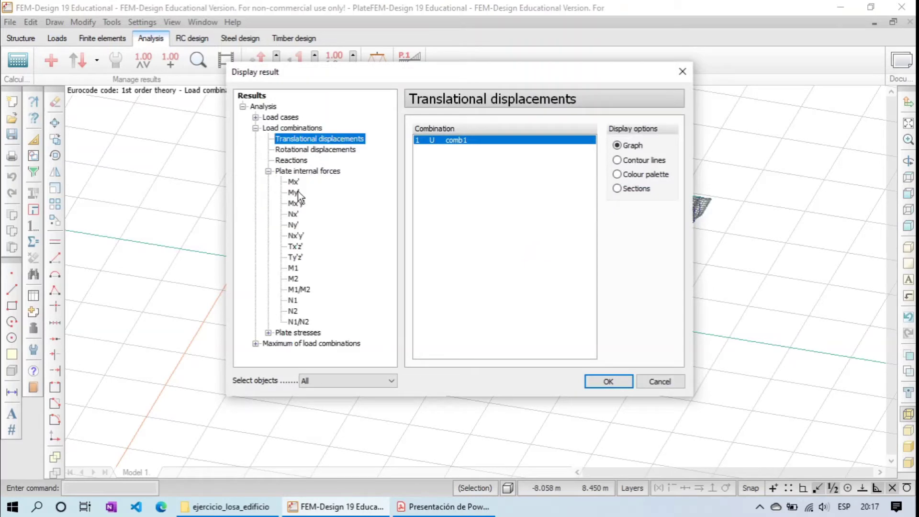
left_click(294, 183)
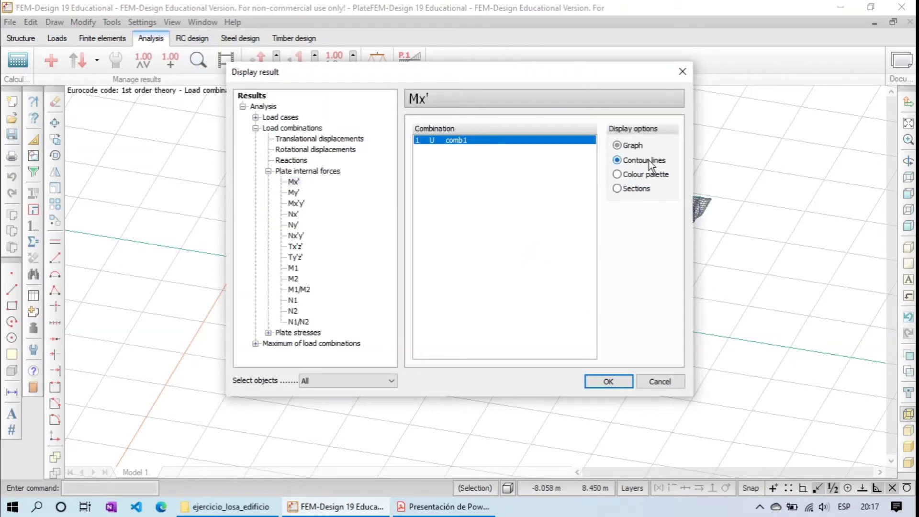
left_click(609, 378)
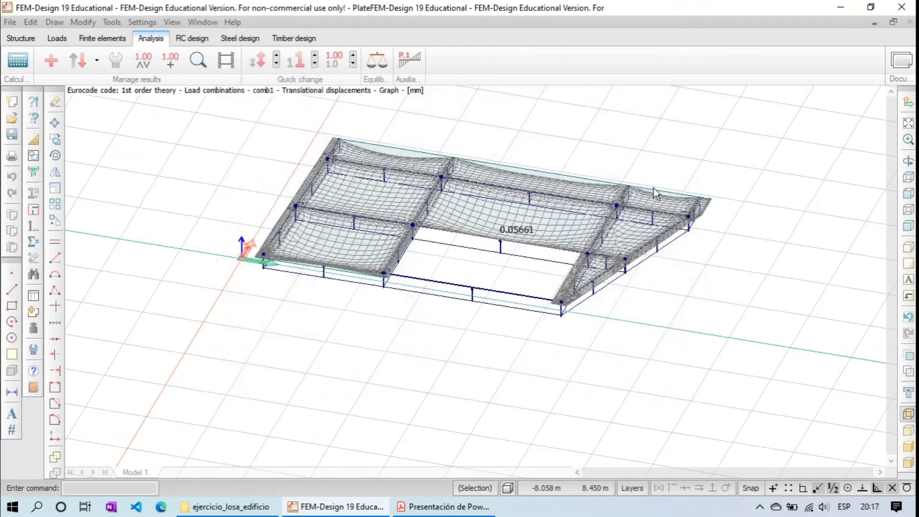
scroll(480, 176, "up", 2)
scroll(496, 242, "down", 1)
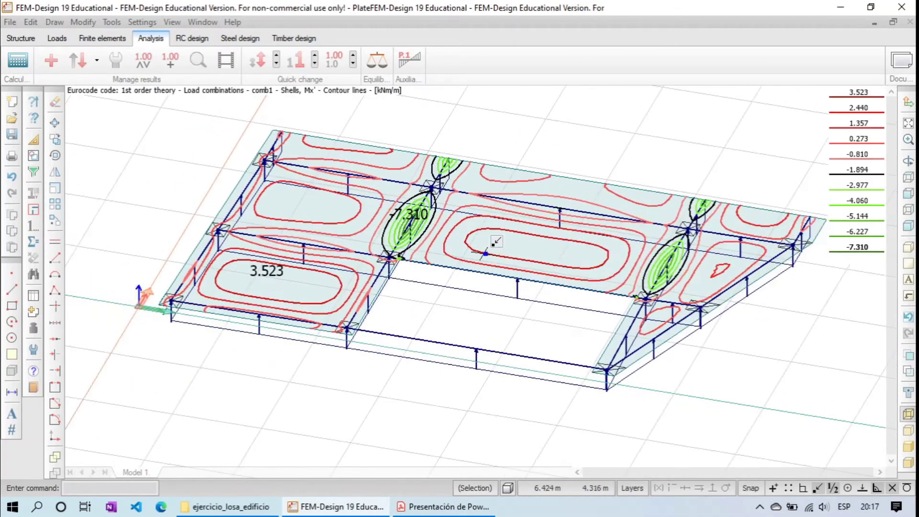
left_click(503, 249)
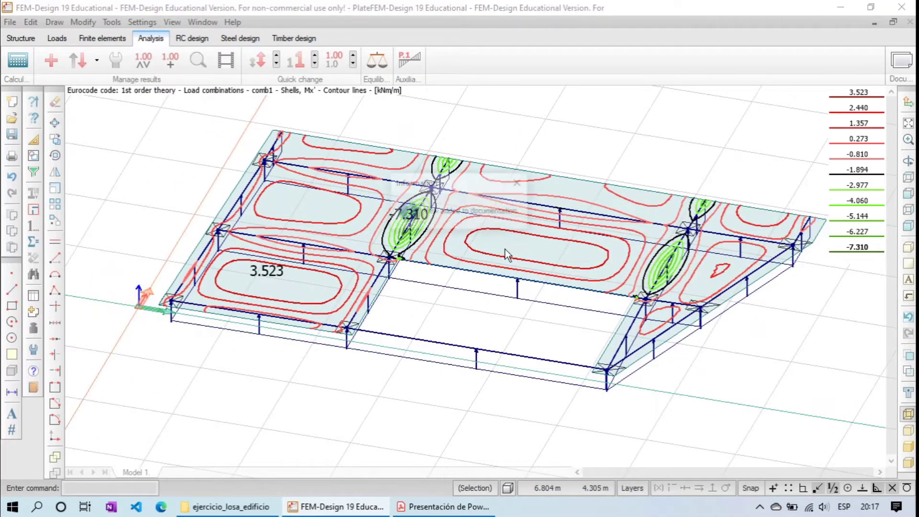
left_click(519, 183)
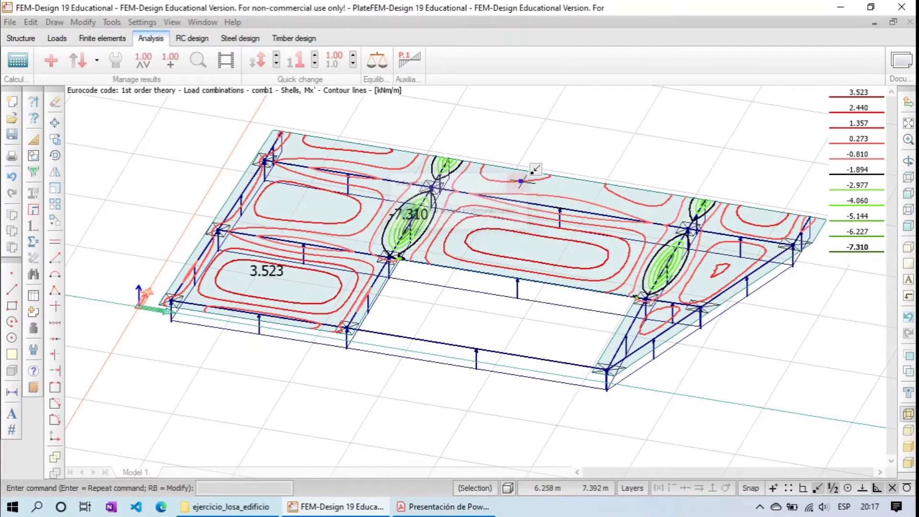
- Display the comb1 plate internal force My' as contour lines and add the view to the documentation
scroll(431, 211, "up", 2)
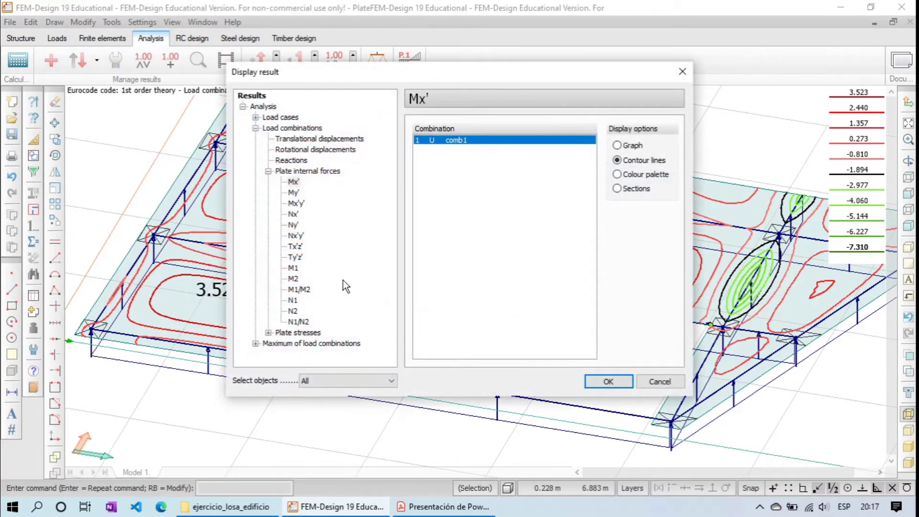
left_click(293, 192)
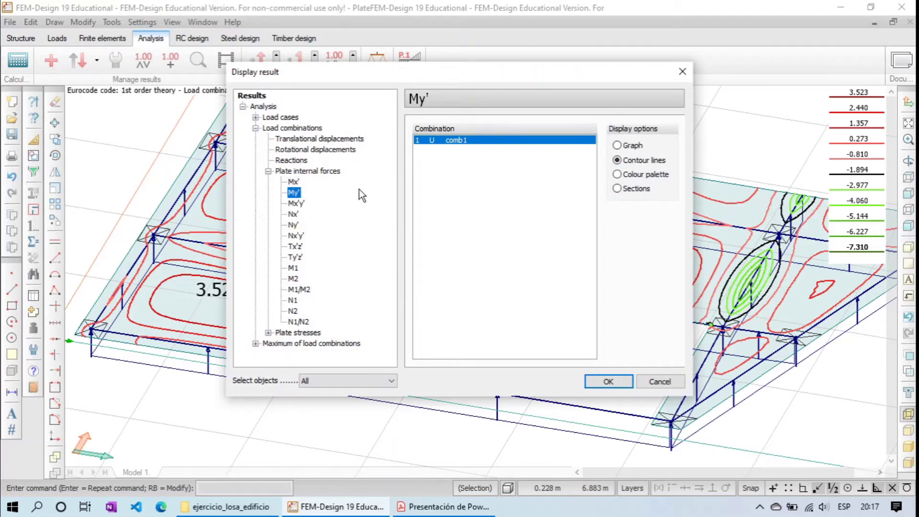
left_click(619, 383)
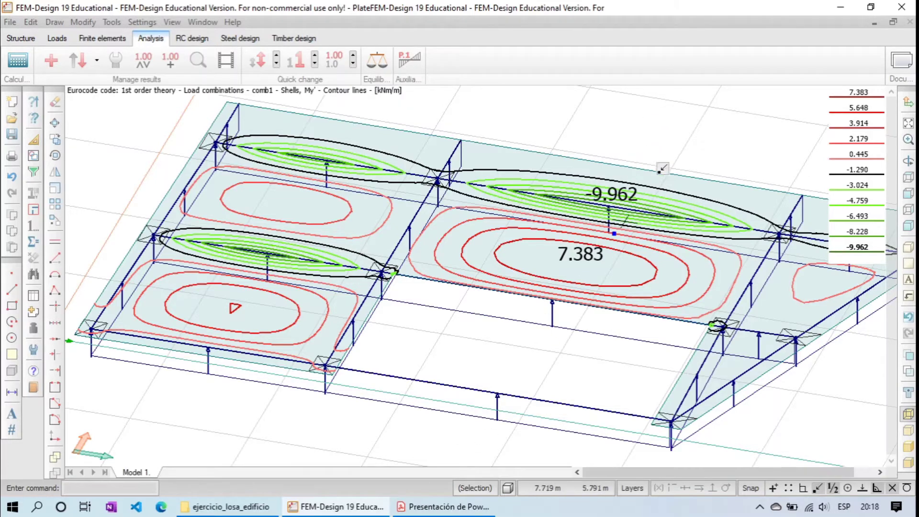
scroll(616, 350, "down", 3)
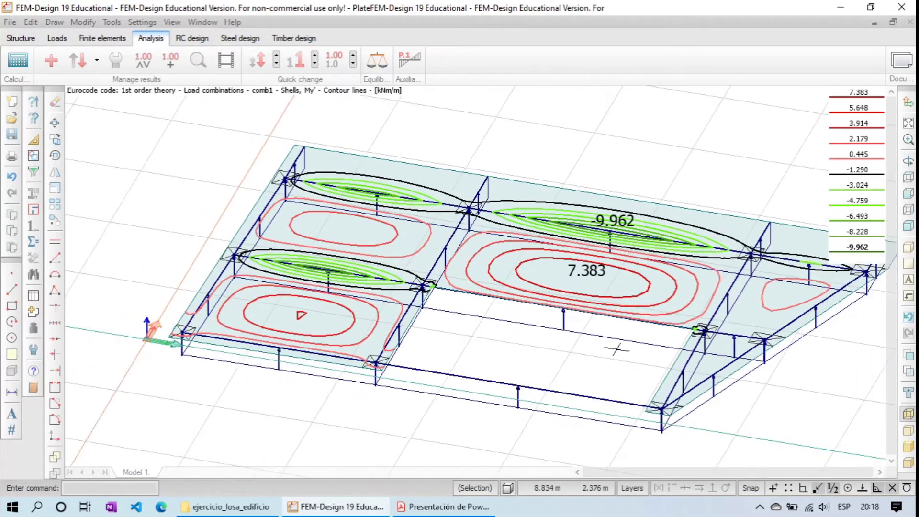
left_click(579, 333)
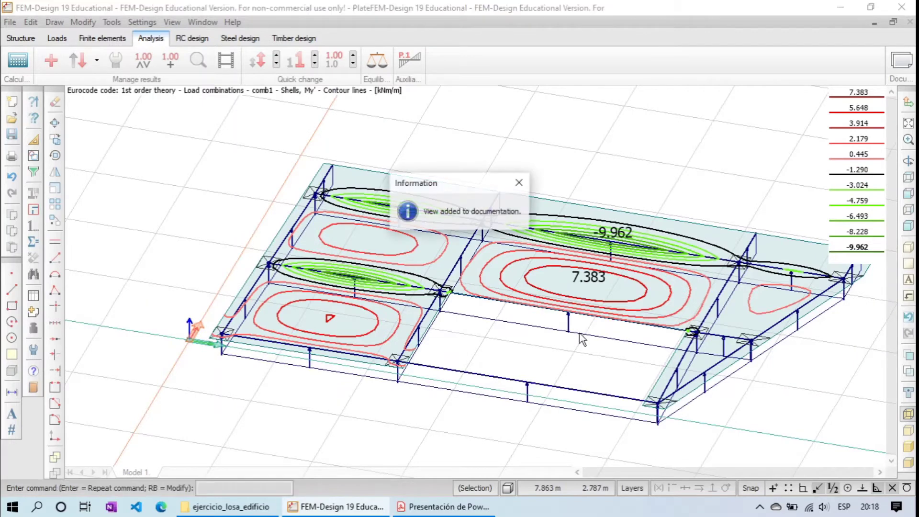
left_click(521, 182)
- Show the comb1 My' result as a colour palette and inspect the slab from above and obliquely
left_click(53, 57)
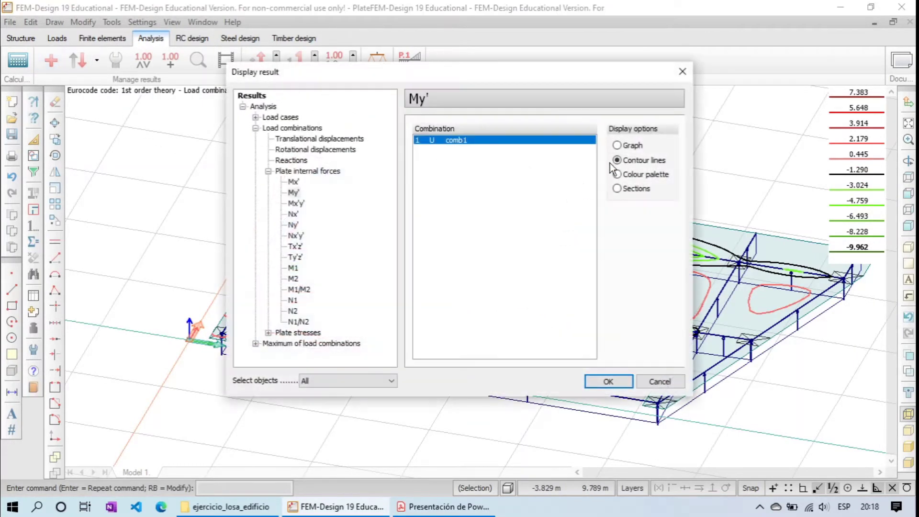
left_click(626, 379)
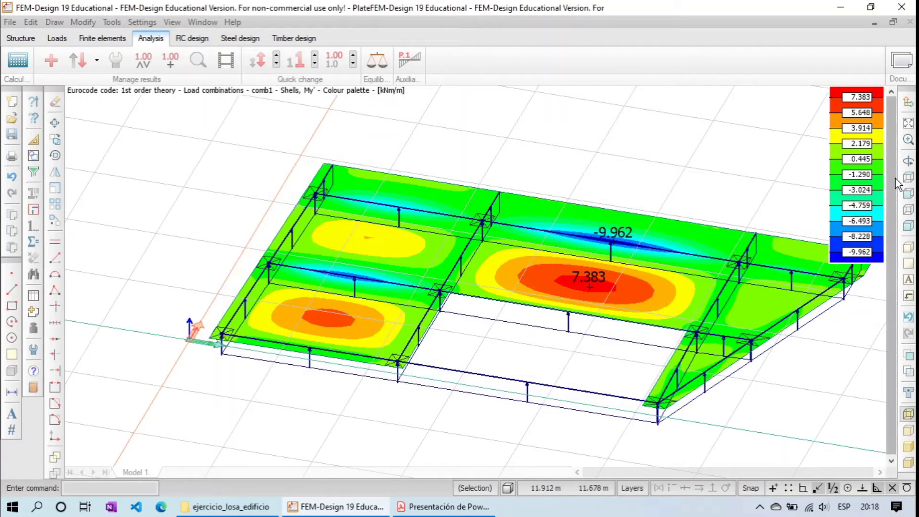
left_click(908, 163)
left_click_drag(424, 311, 490, 381)
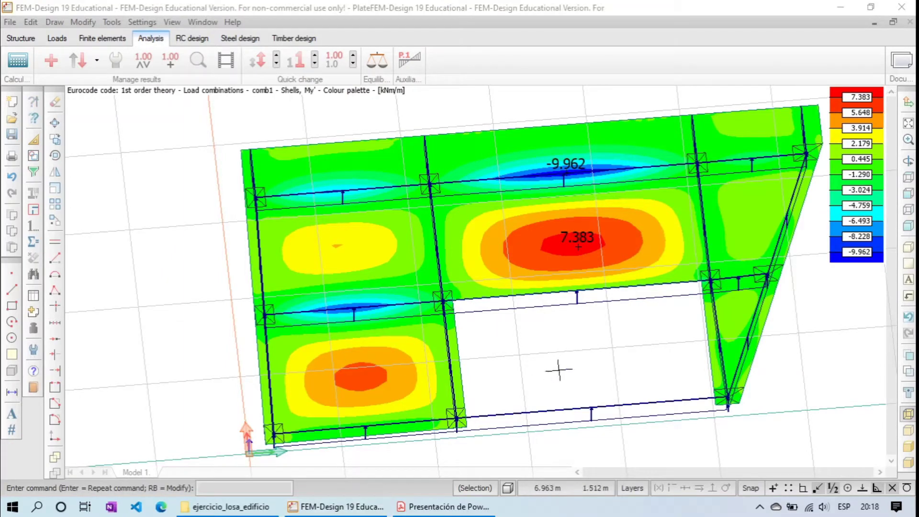
left_click(908, 161)
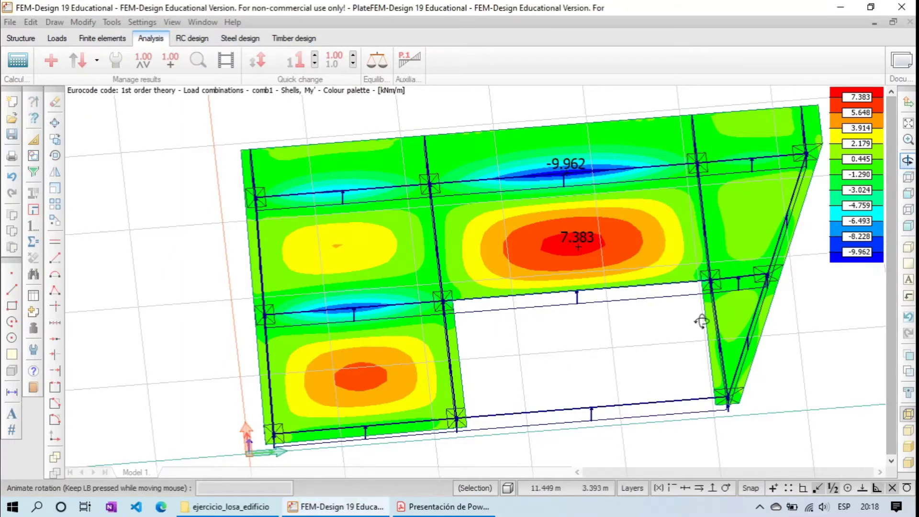
left_click_drag(648, 334, 532, 258)
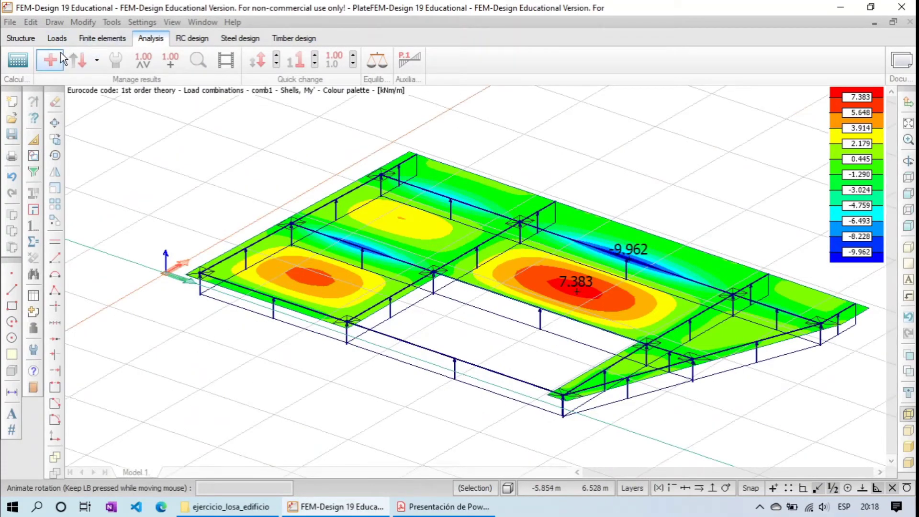
- Set the My' colour palette to be drawn on the deformed shape and inspect the slab in 3D
left_click(114, 60)
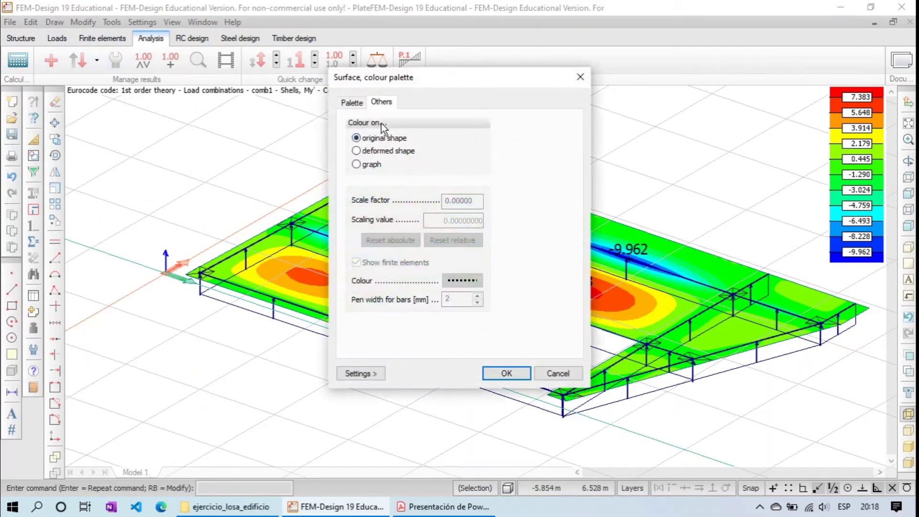
left_click(352, 101)
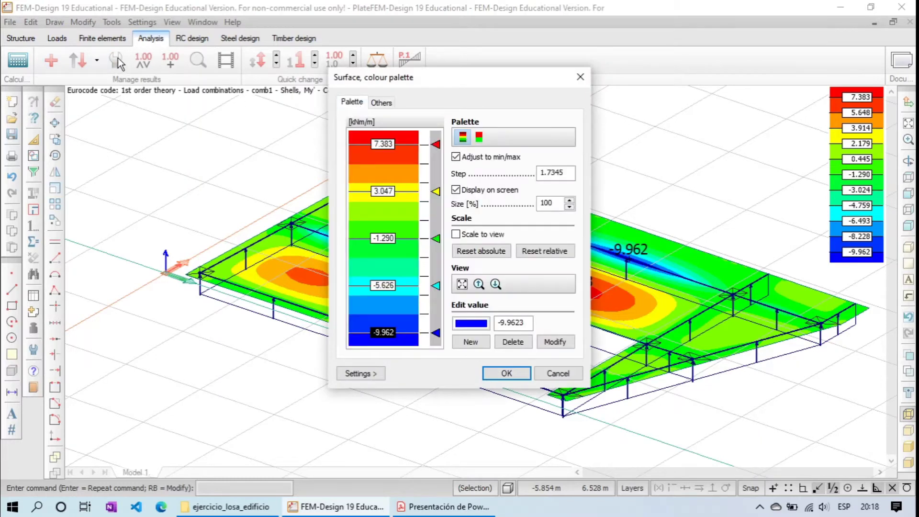
left_click(395, 103)
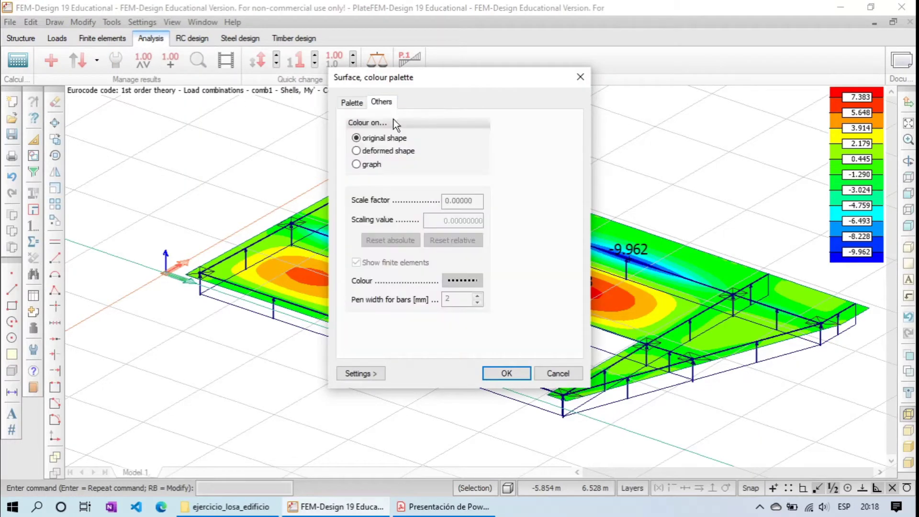
left_click(375, 151)
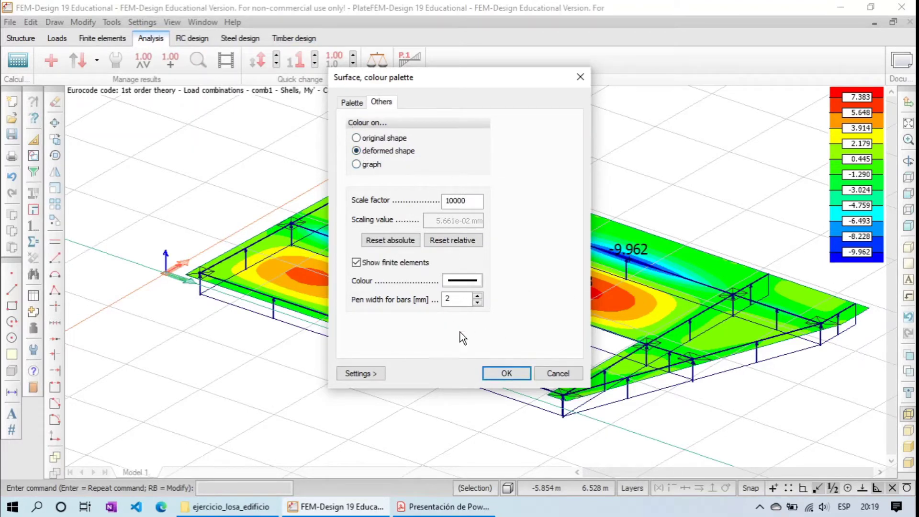
left_click(506, 373)
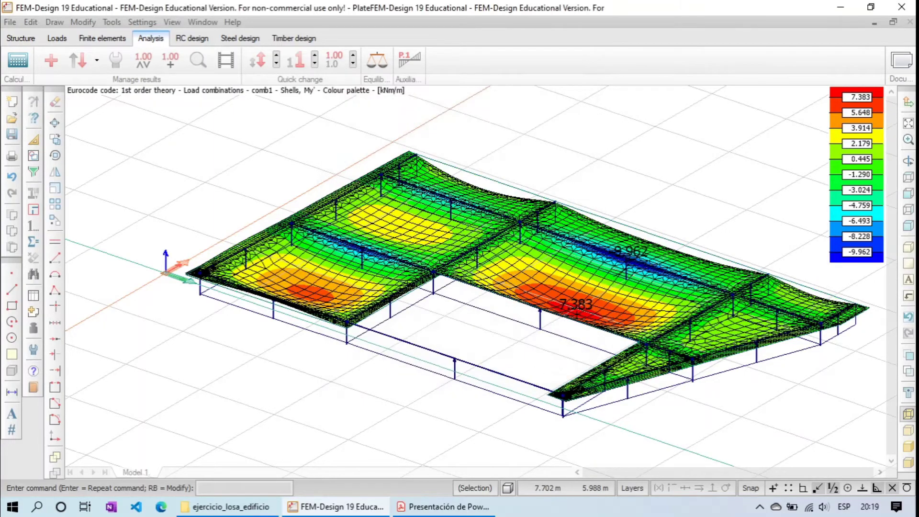
left_click(906, 163)
left_click_drag(708, 330, 481, 281)
left_click_drag(570, 282, 536, 205)
left_click_drag(701, 390, 702, 389)
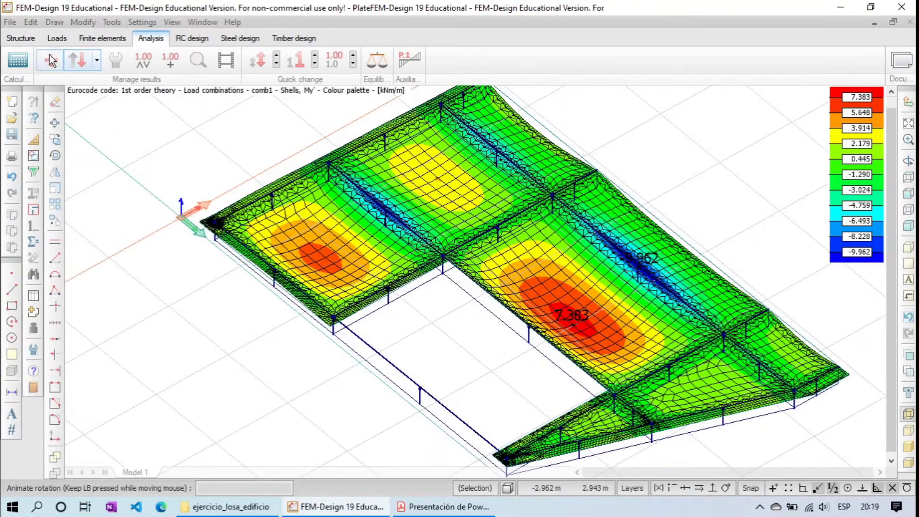
- Switch the My' colour palette to be drawn on the graph and inspect it from low side angles
left_click(114, 61)
left_click(368, 165)
left_click(506, 373)
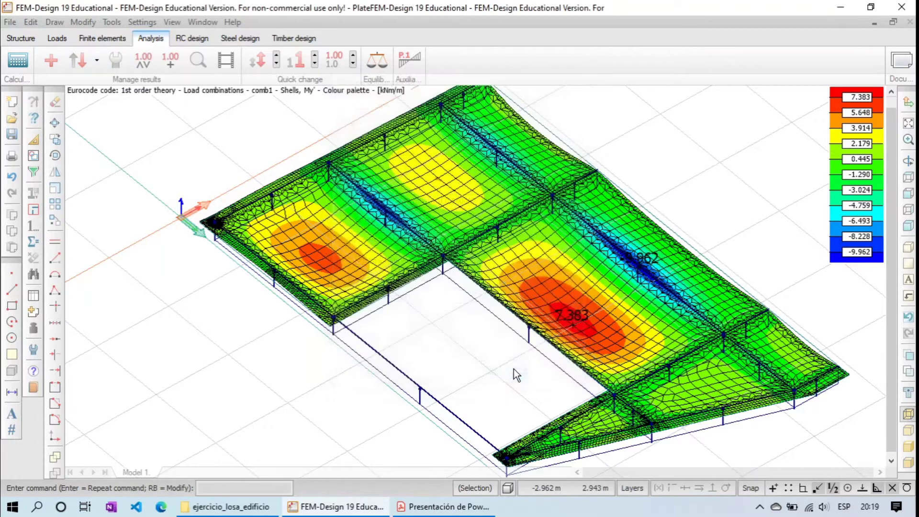
left_click(908, 161)
left_click_drag(651, 390, 651, 314)
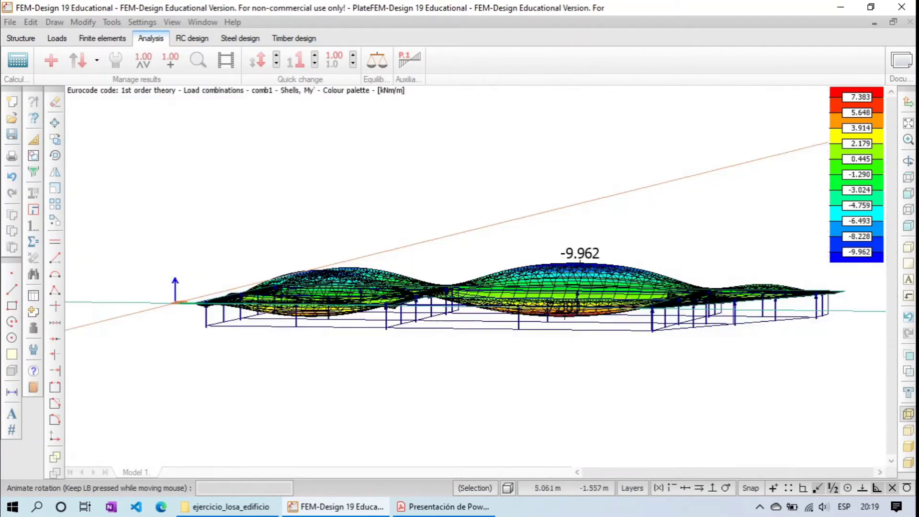
left_click_drag(565, 316, 448, 327)
- Display the comb1 plate internal force Mx'y' as a colour palette and inspect it from above and obliquely
left_click(51, 61)
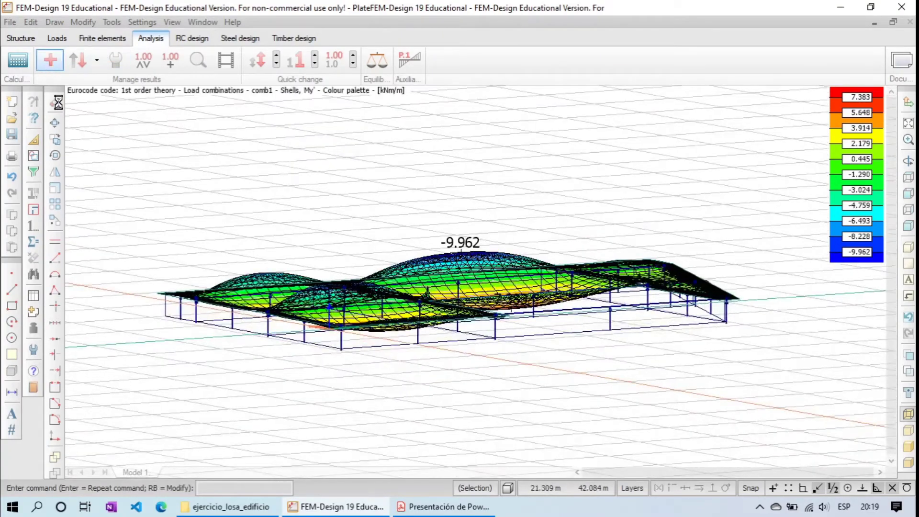
left_click(296, 205)
left_click(610, 382)
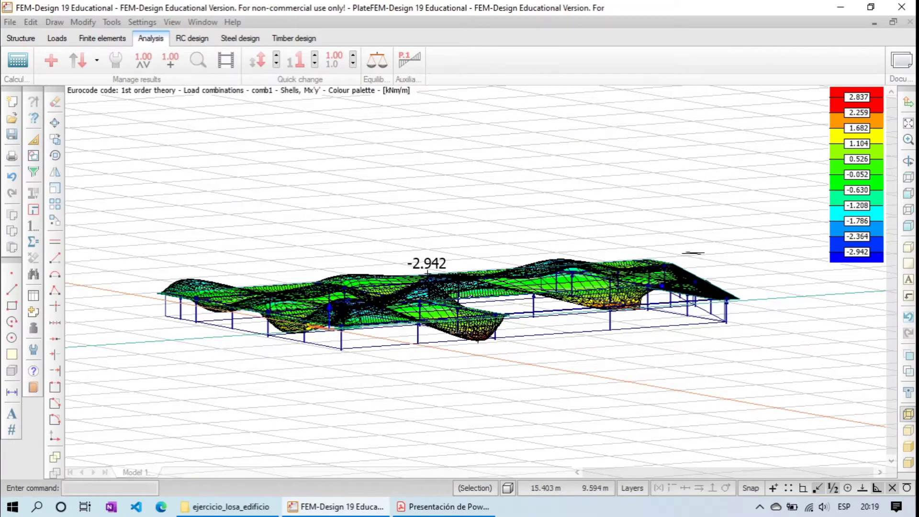
left_click(907, 161)
left_click_drag(526, 299, 491, 454)
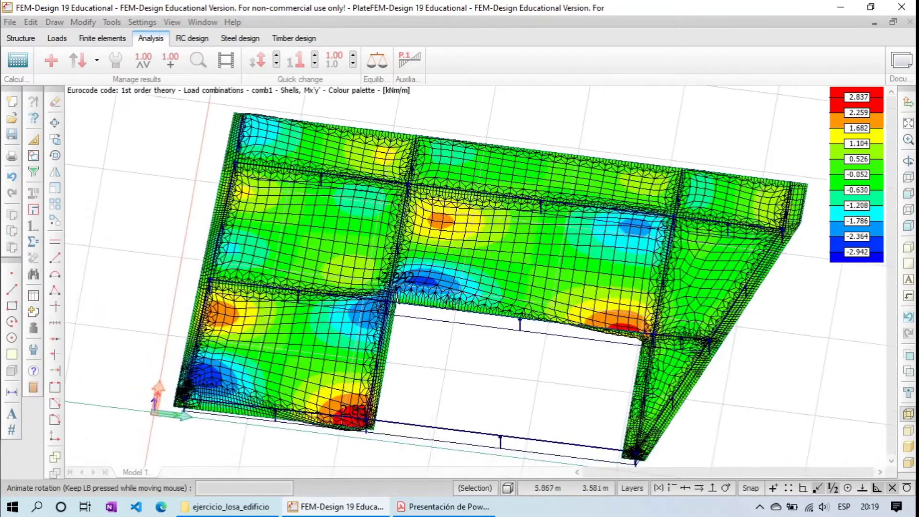
left_click_drag(467, 373, 456, 334)
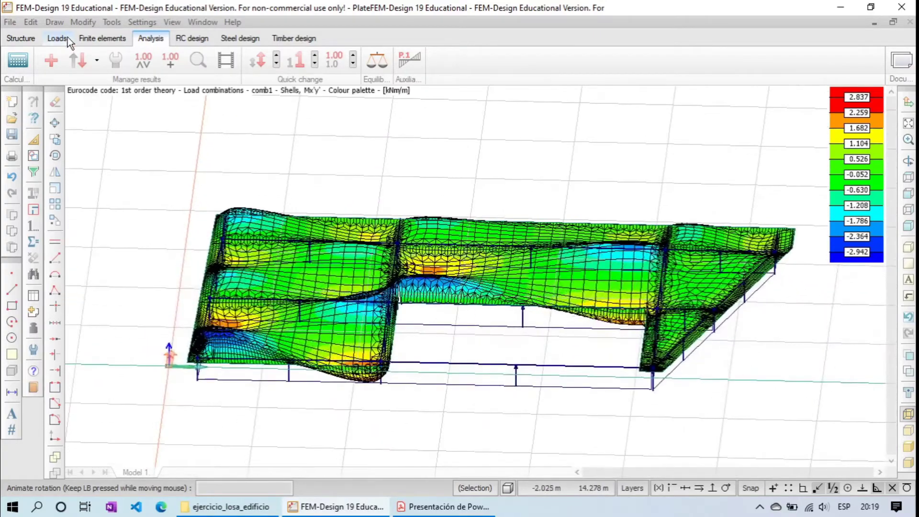
- Set the Mx'y' colour palette to be drawn on the deformed shape and inspect the slab from several angles
left_click(115, 60)
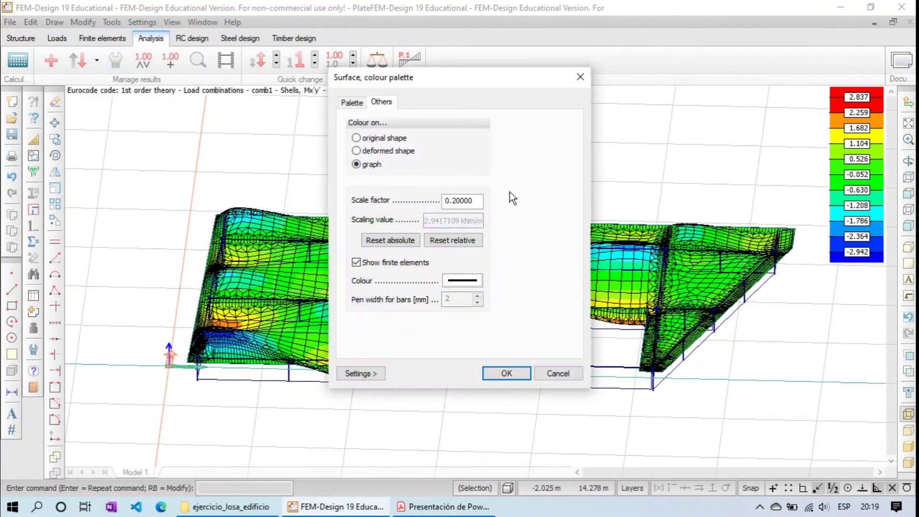
left_click(374, 151)
left_click(523, 372)
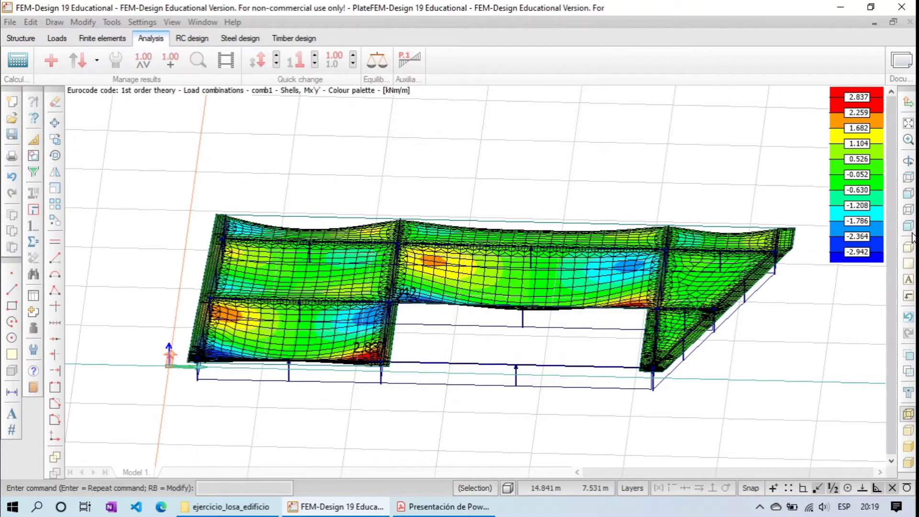
left_click(908, 176)
left_click_drag(523, 342, 510, 361)
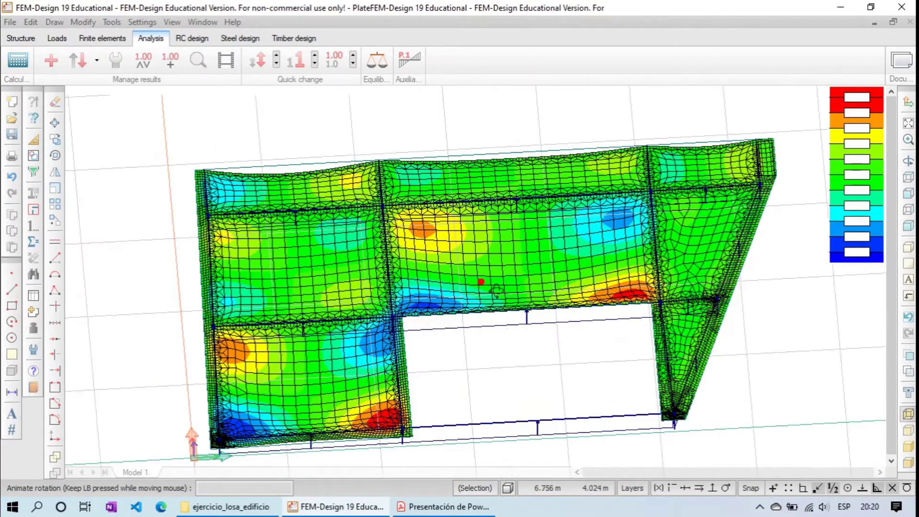
left_click_drag(497, 291, 503, 261)
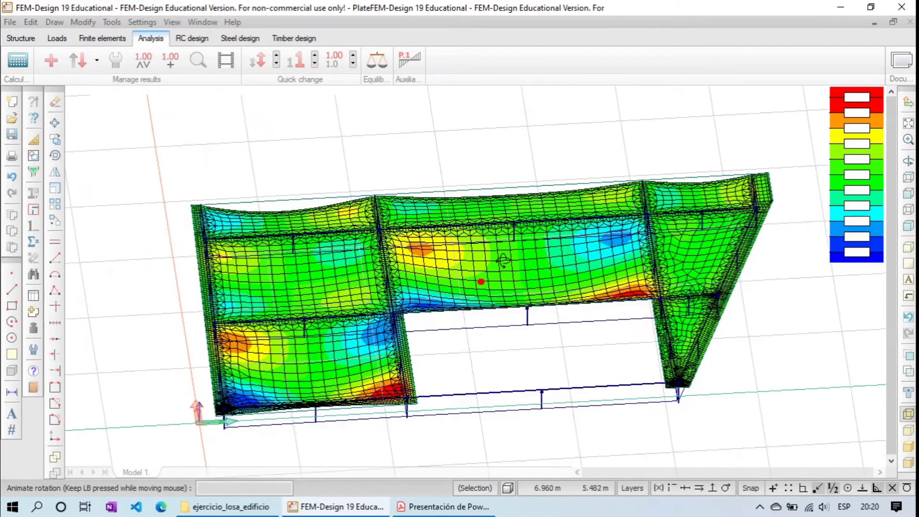
left_click_drag(511, 368, 405, 279)
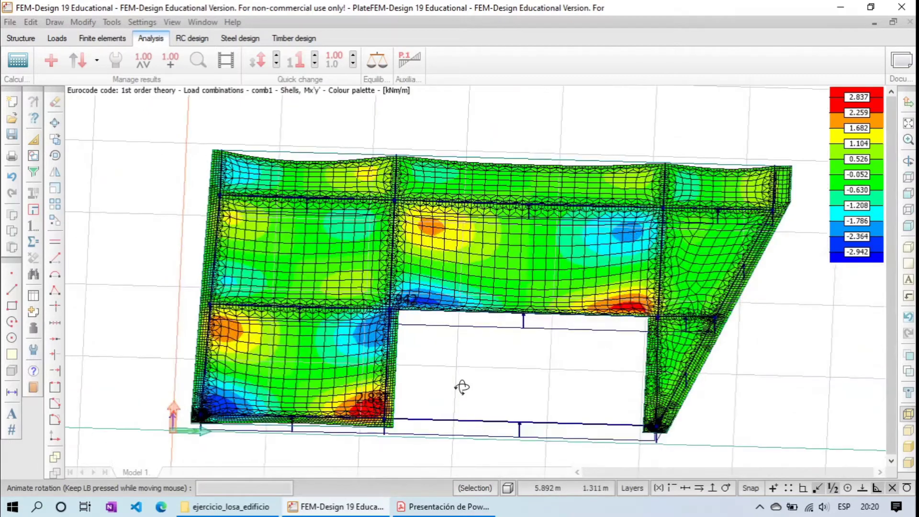
left_click_drag(465, 354, 268, 254)
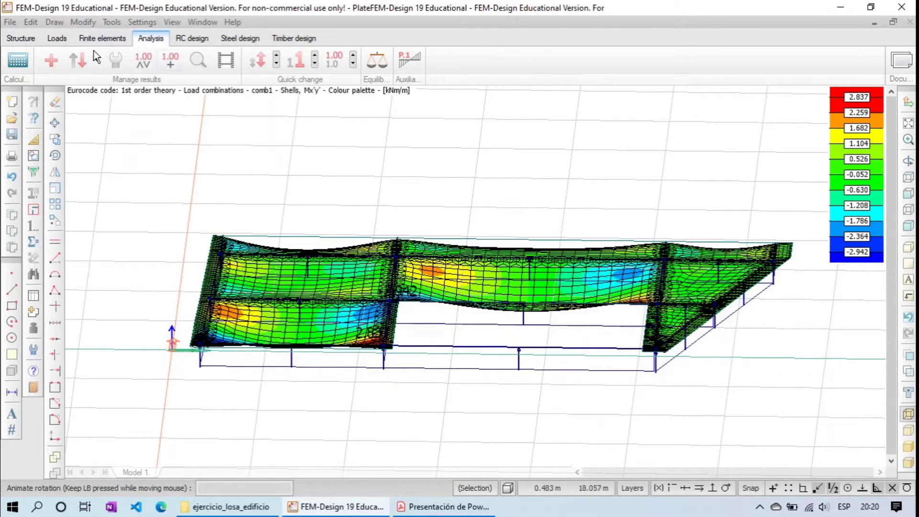
- Switch the Mx'y' colour palette to be drawn on the graph and inspect the slab obliquely and close up around the opening
left_click(115, 56)
left_click(373, 165)
left_click(501, 372)
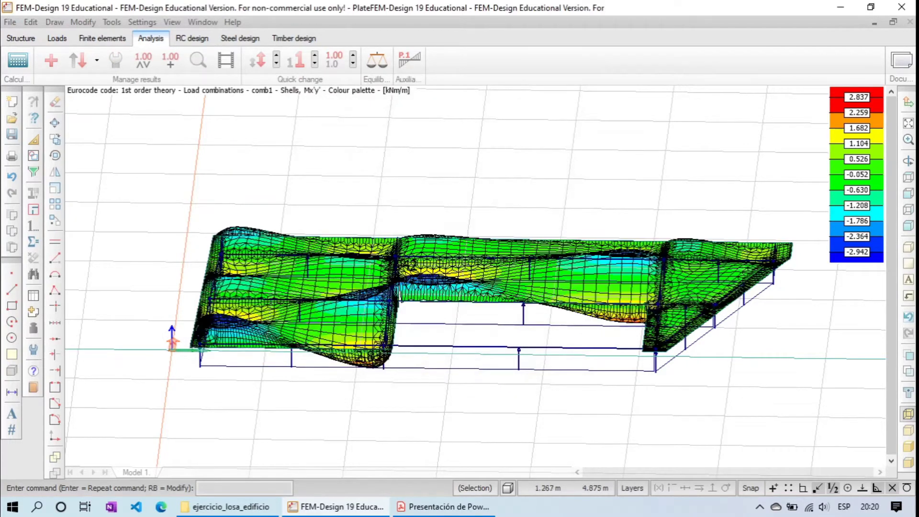
left_click(907, 162)
left_click_drag(617, 328, 577, 334)
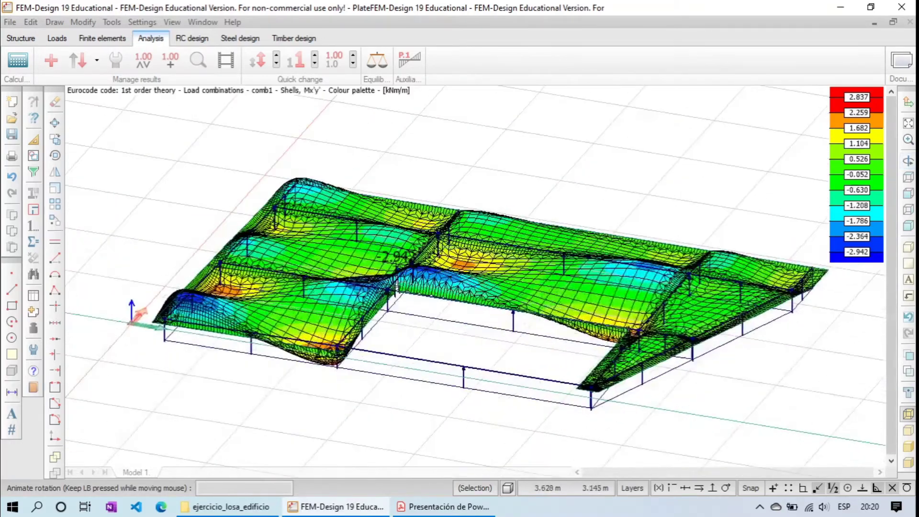
mouse_move(482, 375)
left_mouse_down()
mouse_move(539, 441)
mouse_move(526, 451)
mouse_move(519, 408)
mouse_move(498, 383)
left_mouse_up()
scroll(651, 421, "up", 2)
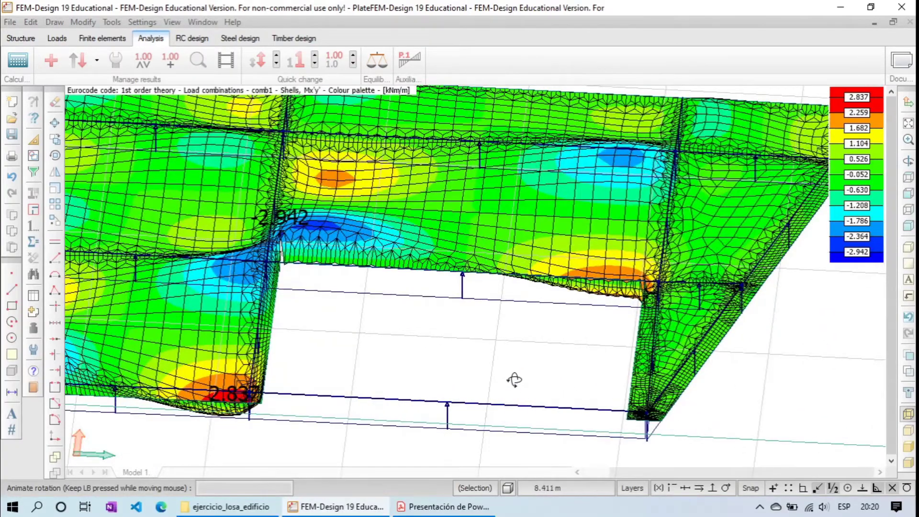
scroll(449, 342, "down", 3)
left_click_drag(449, 345, 421, 412)
left_click(50, 59)
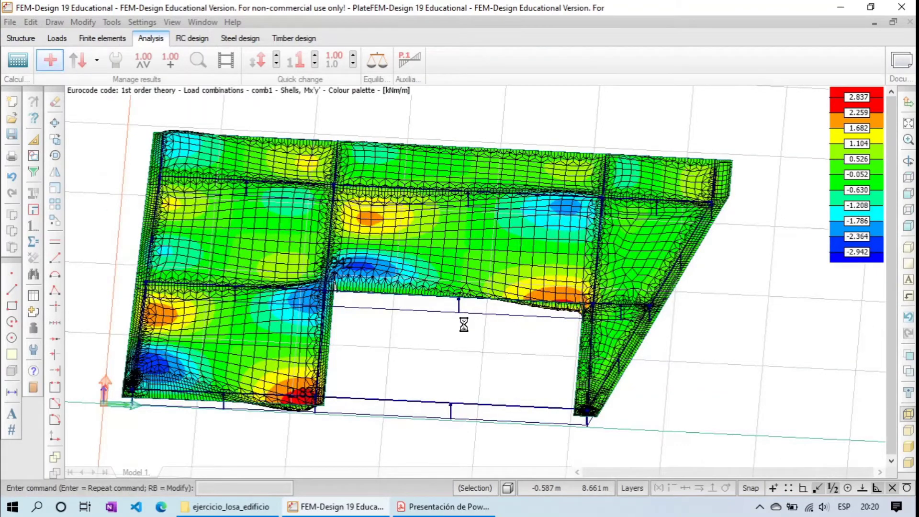
left_click(683, 72)
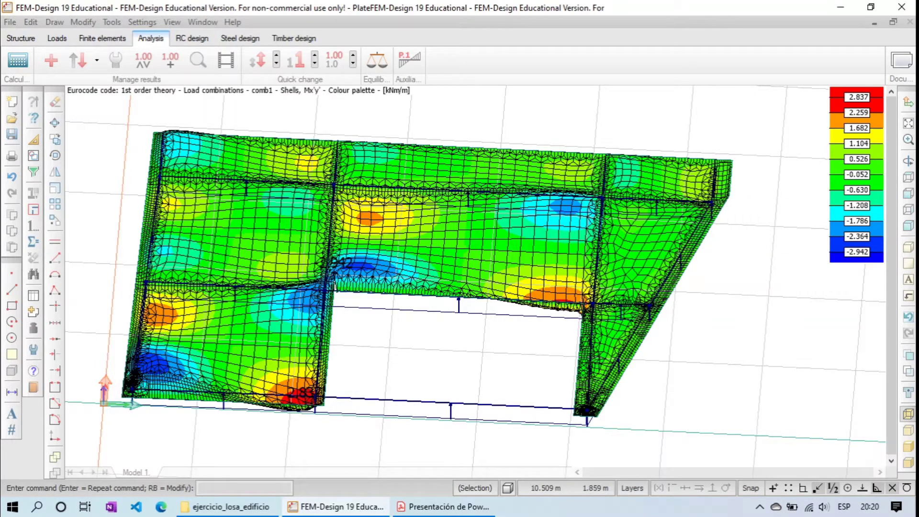
- Display the comb1 plate internal force Tx'z' as a colour palette and inspect the slab from several angles
left_click(908, 161)
left_click_drag(609, 408, 601, 330)
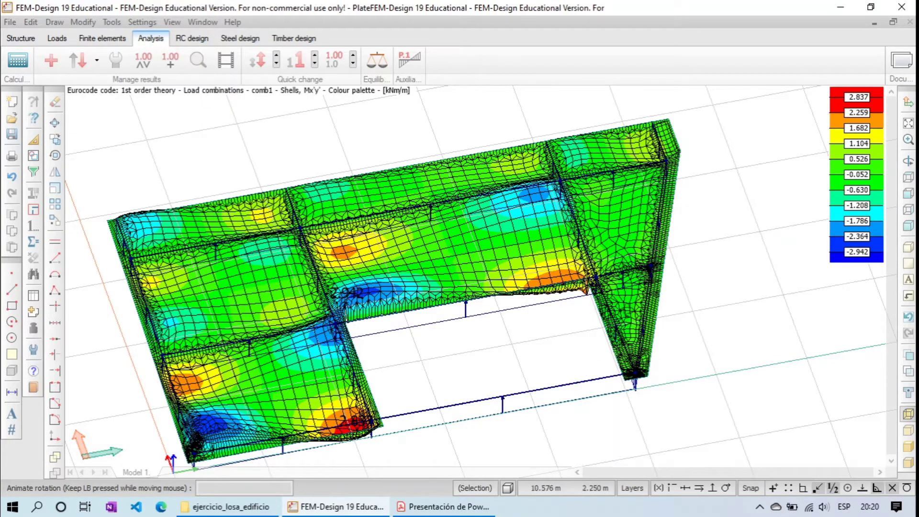
left_click_drag(593, 397, 549, 393)
left_click(54, 67)
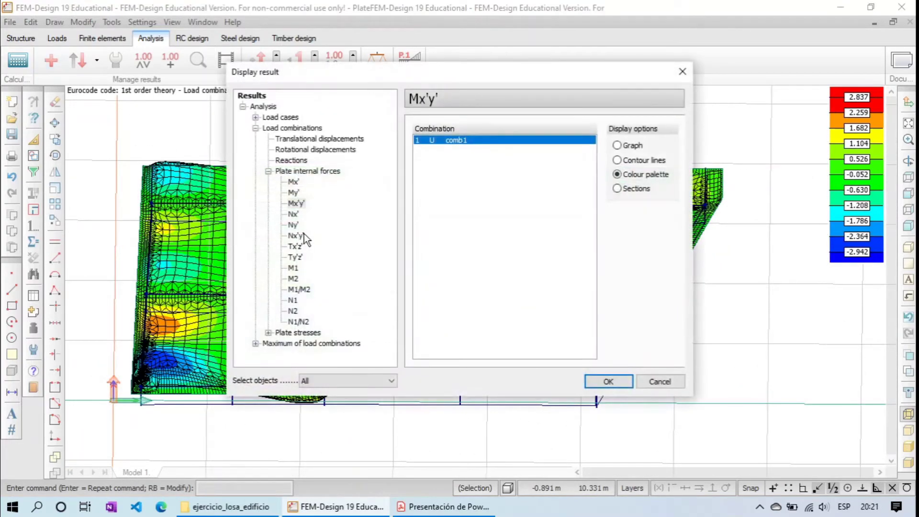
left_click(296, 246)
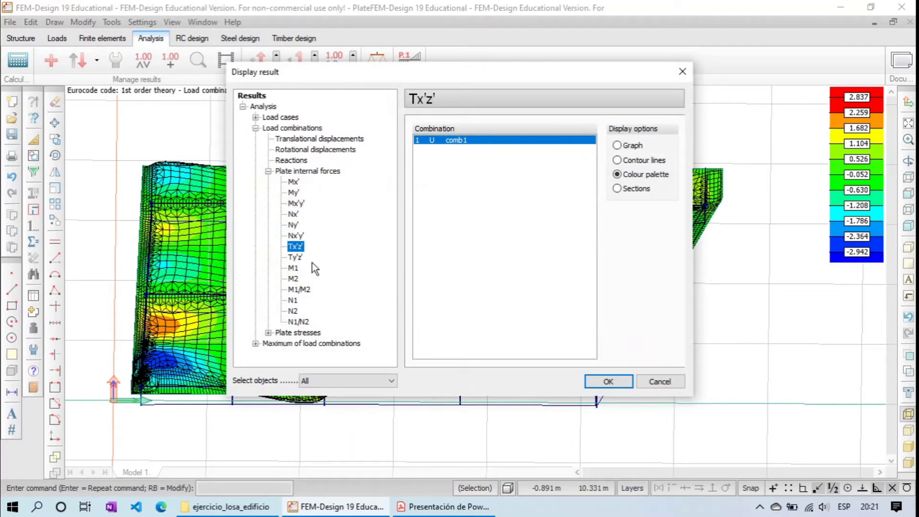
left_click(610, 383)
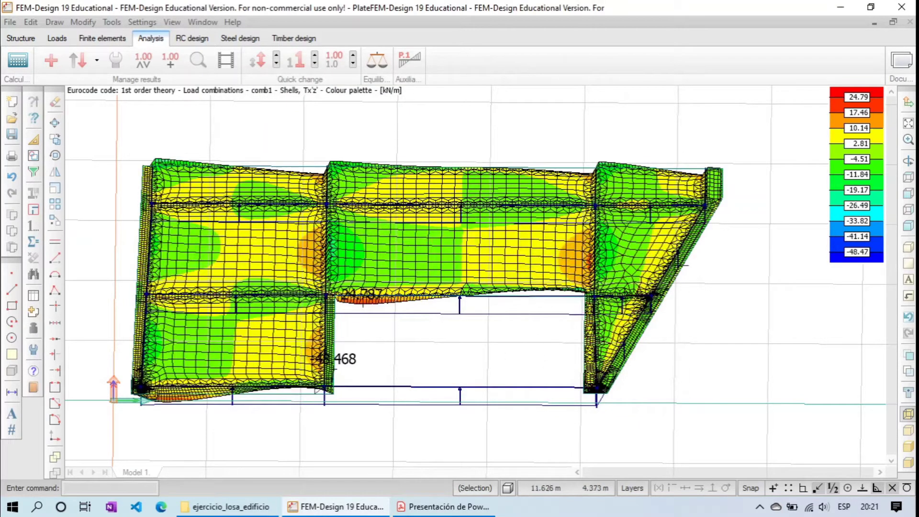
left_click(908, 161)
left_click_drag(572, 174, 403, 239)
left_click_drag(345, 282, 445, 425)
- Display the comb1 plate internal force Ty'z' as a colour palette and inspect its peaks from oblique and side angles
left_click(45, 61)
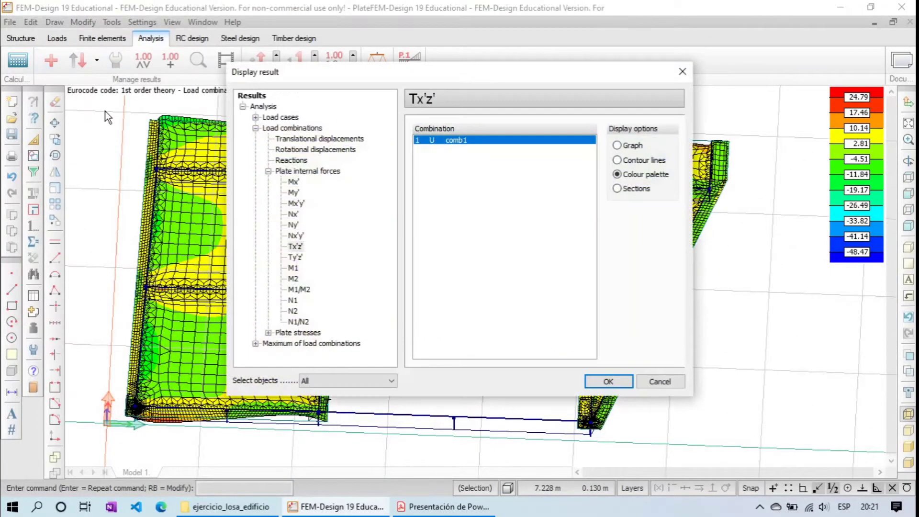
left_click(621, 379)
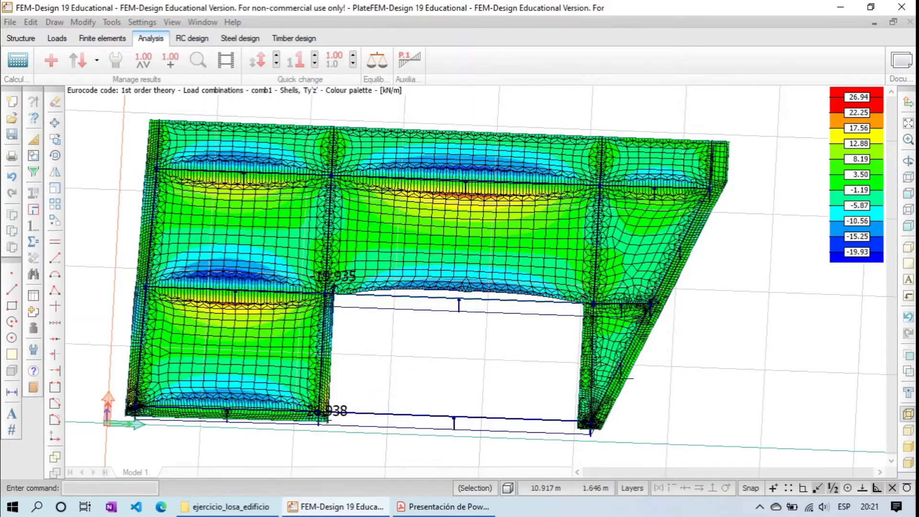
left_click(908, 161)
left_click_drag(569, 402, 143, 193)
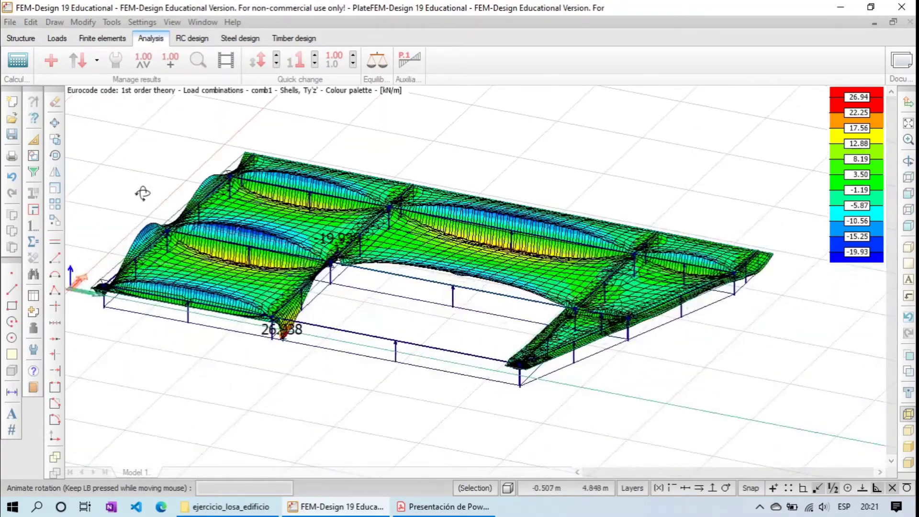
scroll(161, 256, "up", 4)
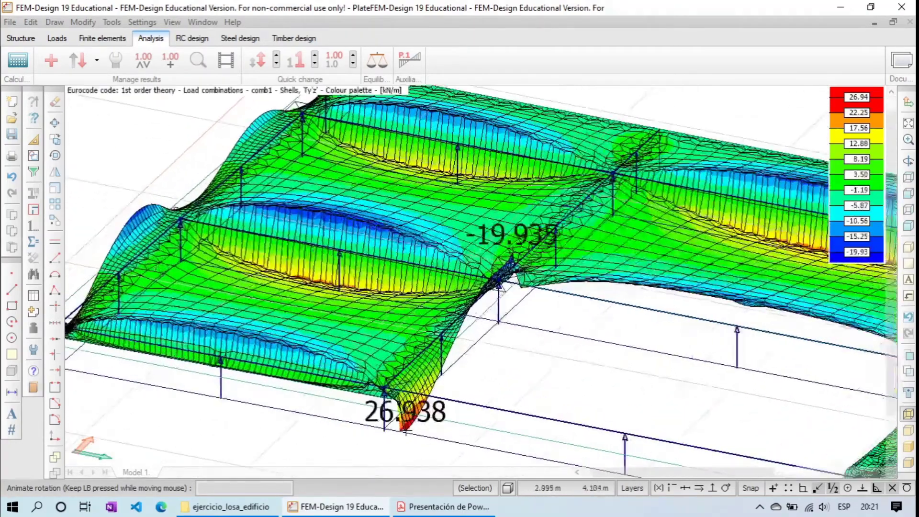
left_click_drag(371, 309, 447, 235)
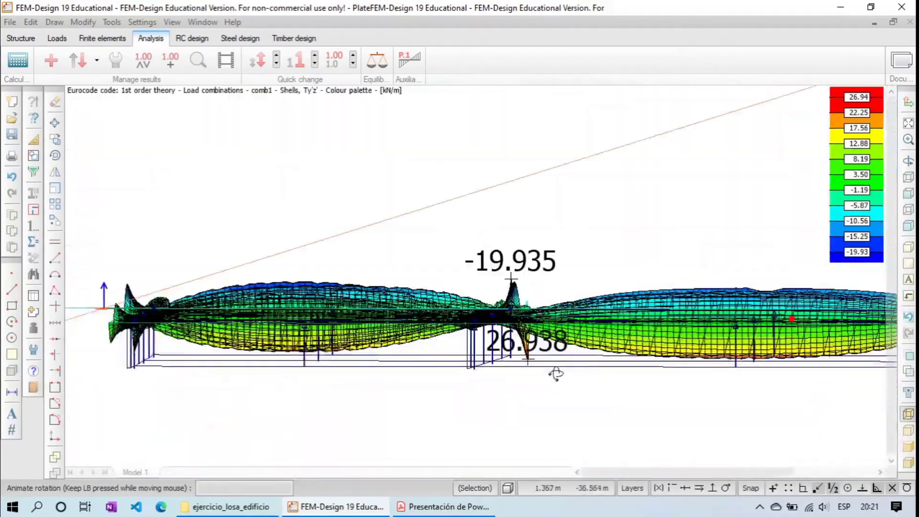
mouse_move(550, 365)
left_mouse_down()
mouse_move(622, 365)
mouse_move(611, 392)
mouse_move(564, 416)
mouse_move(592, 375)
mouse_move(562, 369)
left_mouse_up()
key("Escape")
middle_click_drag(584, 343, 477, 330)
scroll(477, 330, "down", 1)
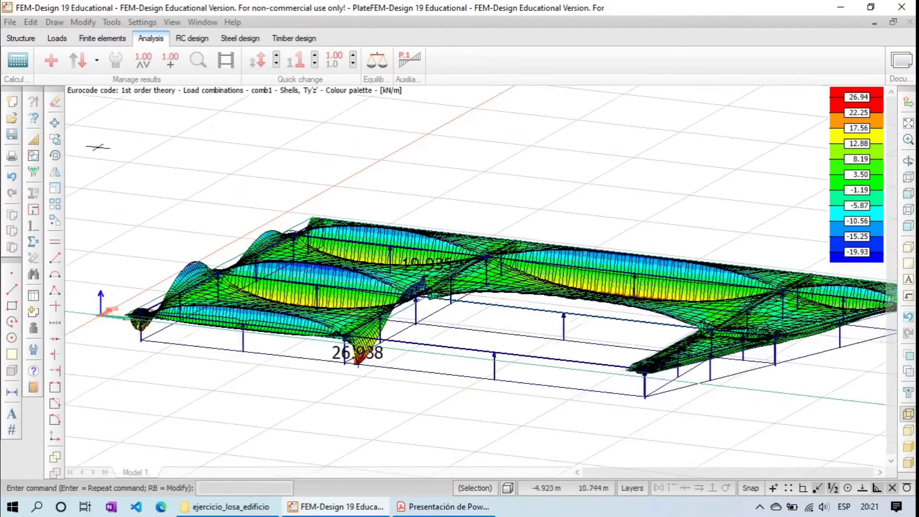
- Display the comb1 principal moment M1 as a colour palette and view the whole slab from above
left_click(51, 60)
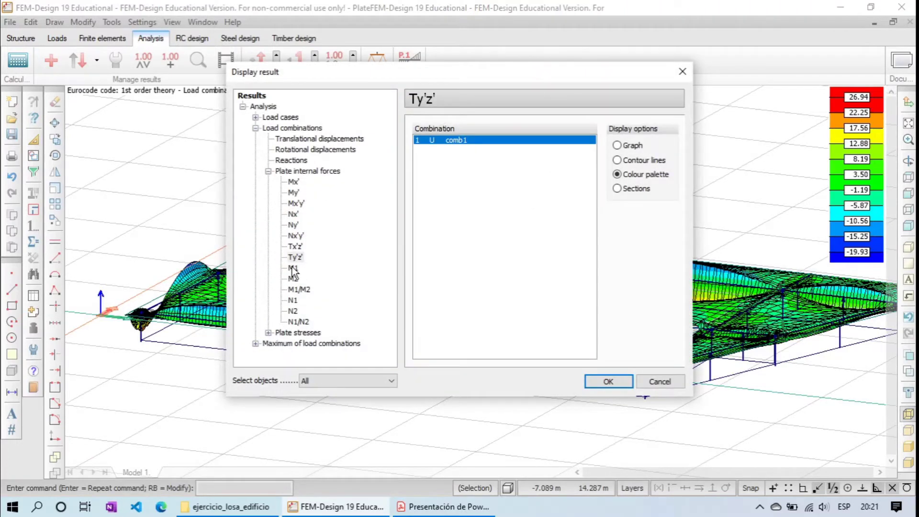
left_click(294, 270)
left_click(609, 382)
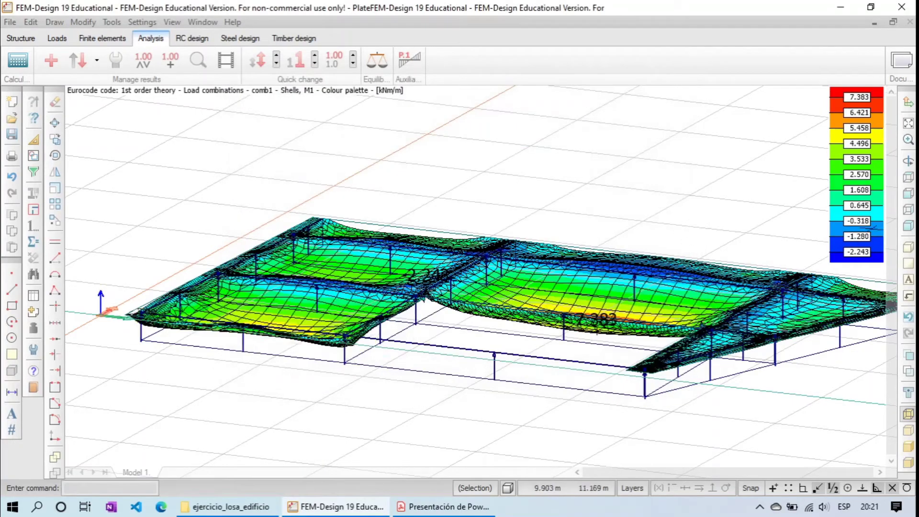
left_click(908, 161)
left_click_drag(531, 274, 621, 441)
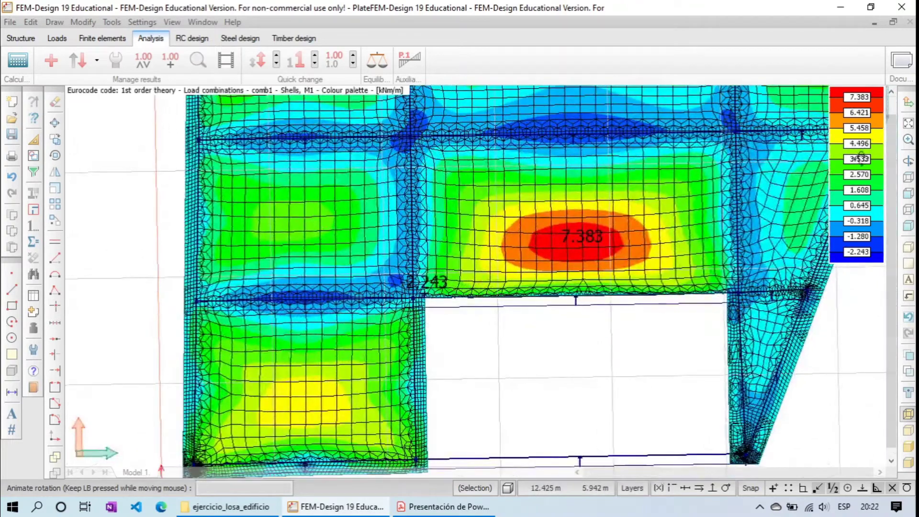
left_click(908, 123)
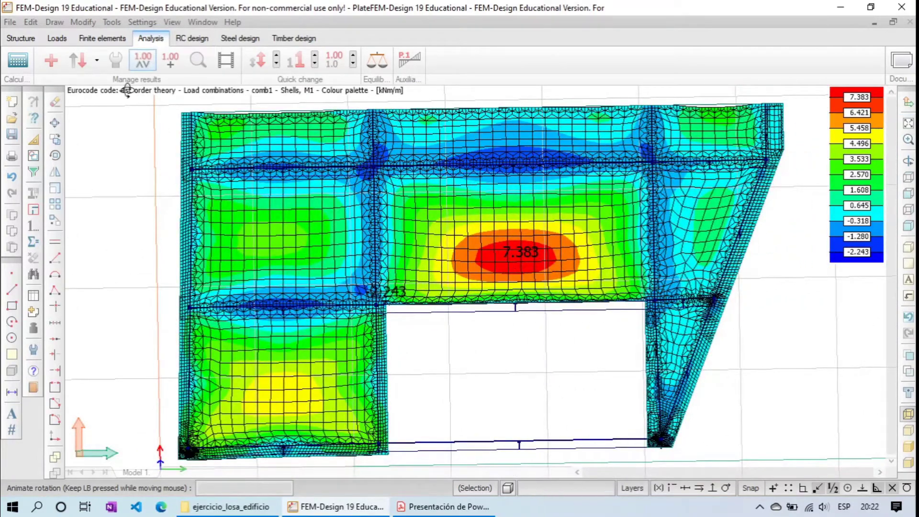
- Set the M1 colour palette to be drawn on the original shape
left_click(116, 60)
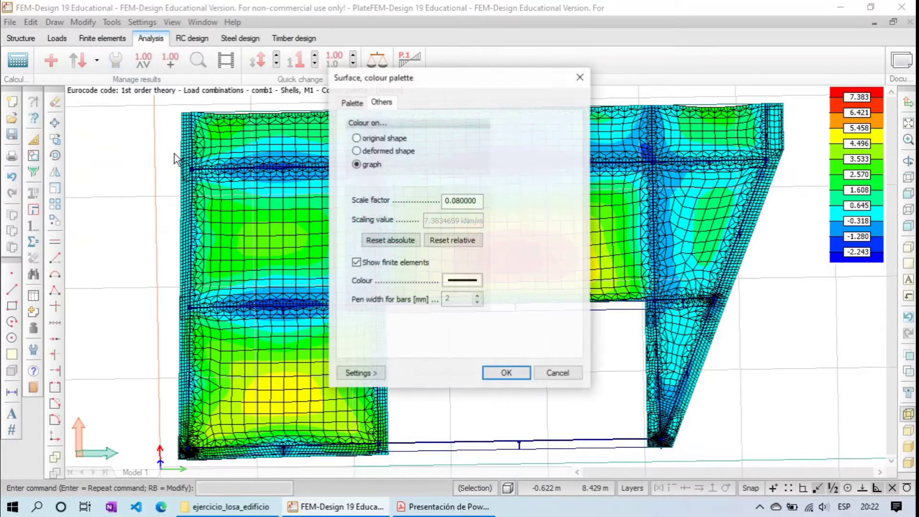
left_click(382, 138)
left_click(522, 372)
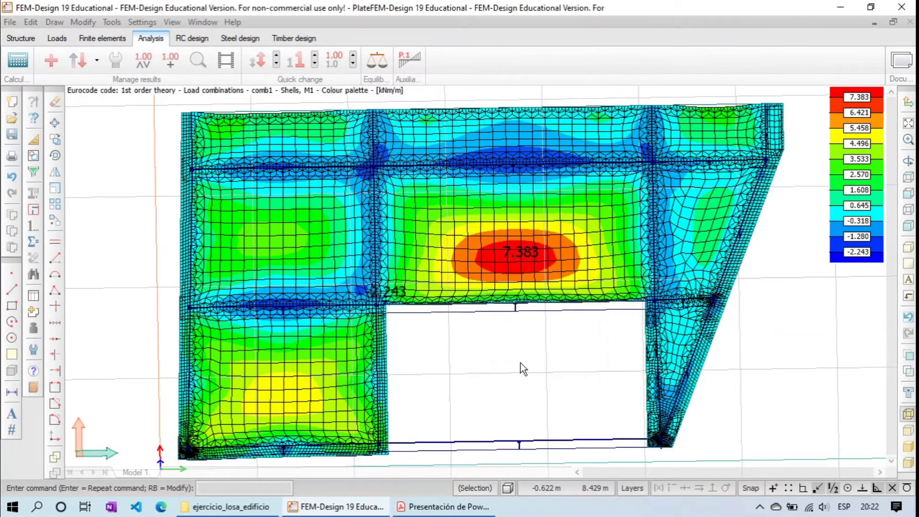
scroll(522, 362, "down", 2)
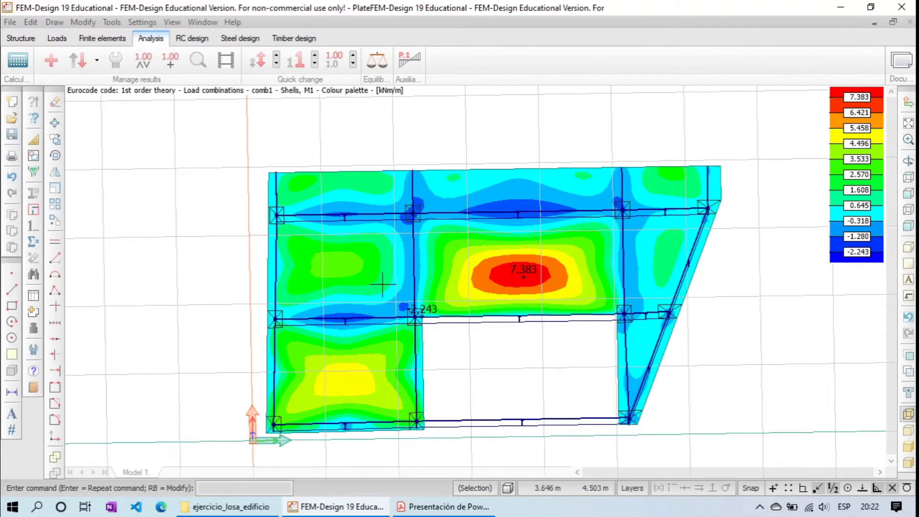
- Display the comb1 principal moment M2 as a colour palette
left_click(51, 60)
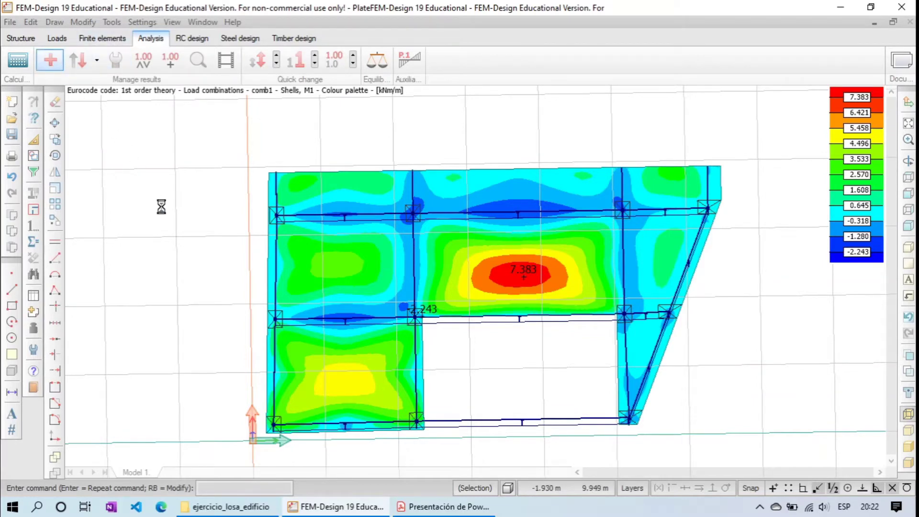
left_click(293, 279)
left_click(606, 381)
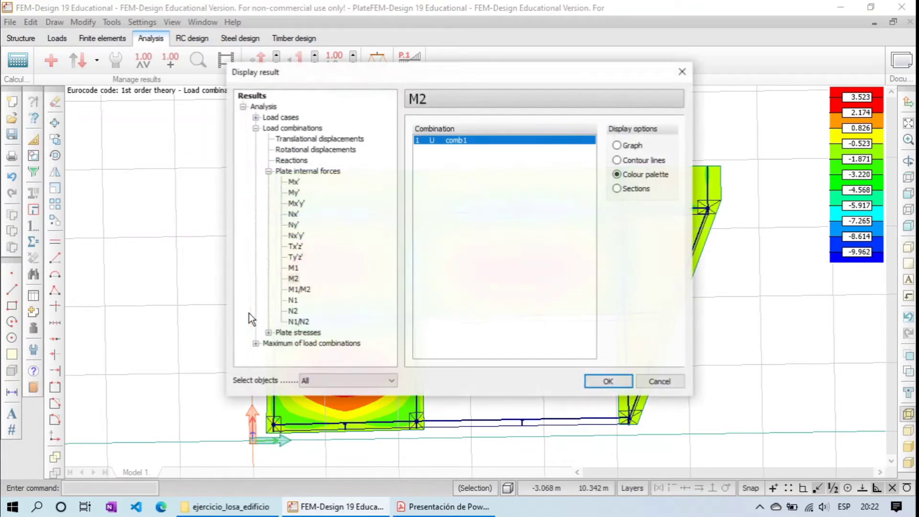
- Display the comb1 principal moment directions M1/M2 and check their display settings without changing them
left_click(298, 290)
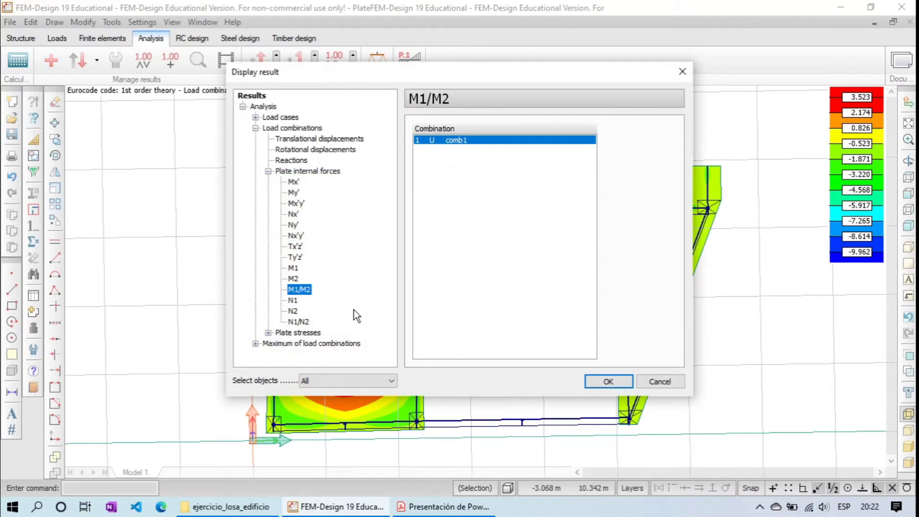
left_click(623, 378)
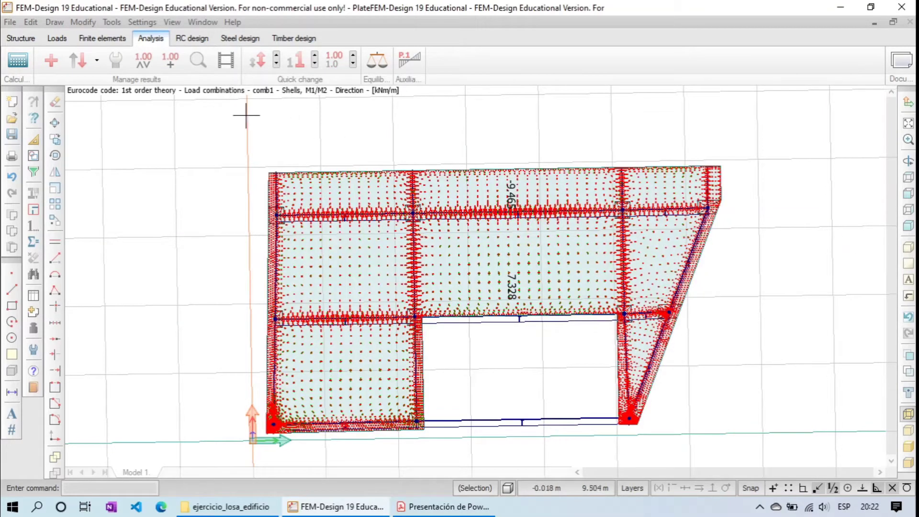
left_click(115, 60)
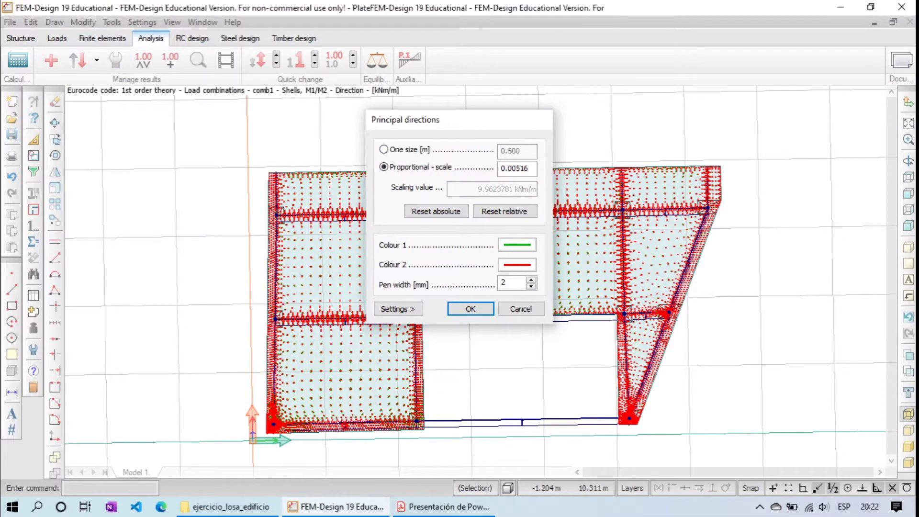
left_click(542, 119)
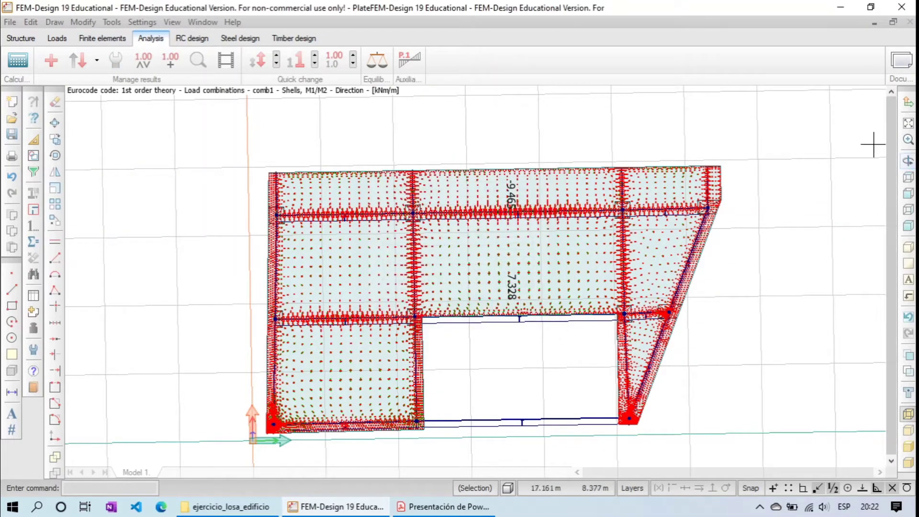
- Examine the comb1 M1/M2 direction crosses in the slab bay nearest the origin, and compare them with the whole slab
scroll(360, 370, "up", 5)
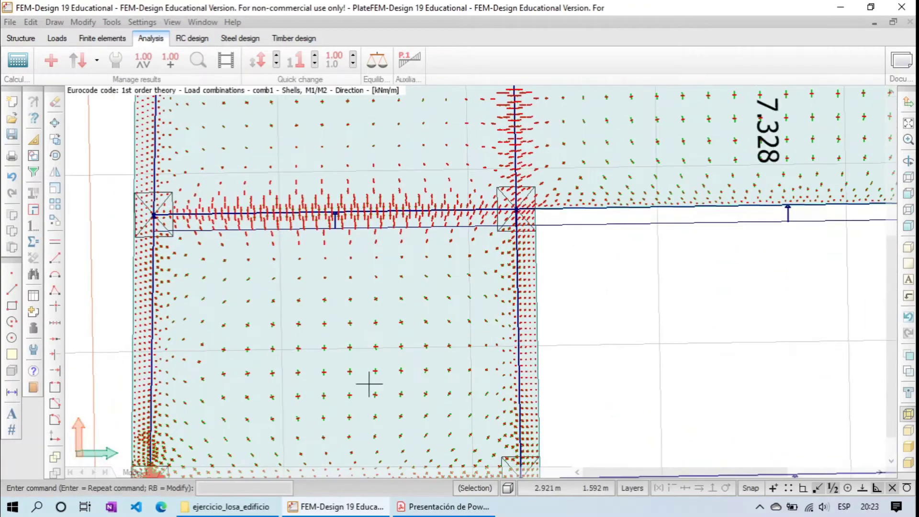
scroll(369, 384, "up", 4)
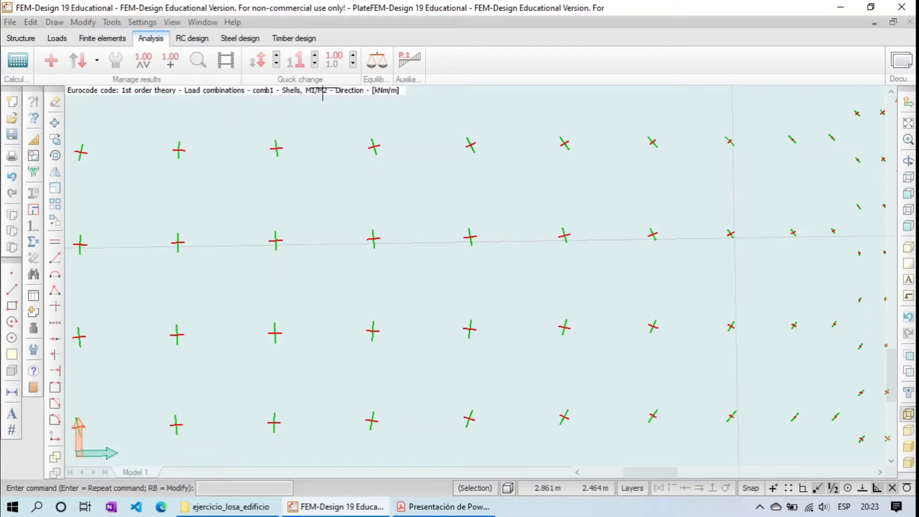
scroll(493, 250, "down", 5)
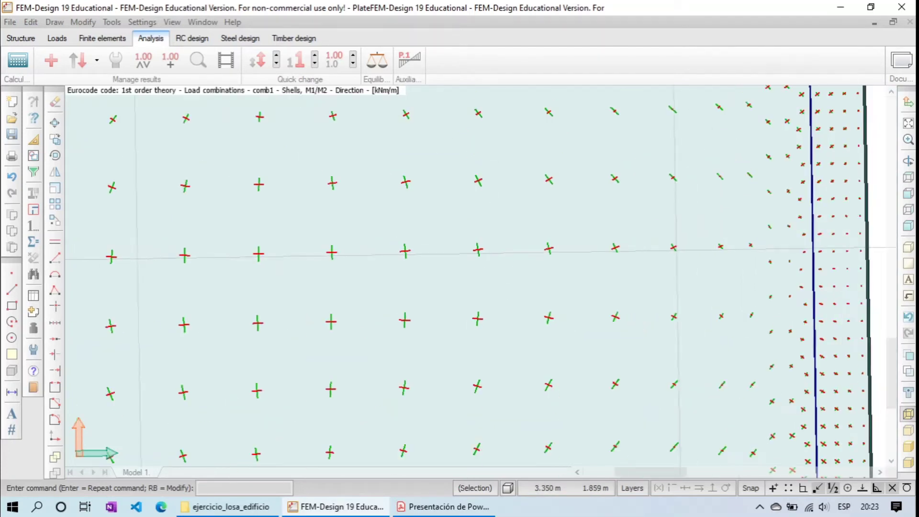
scroll(493, 287, "down", 3)
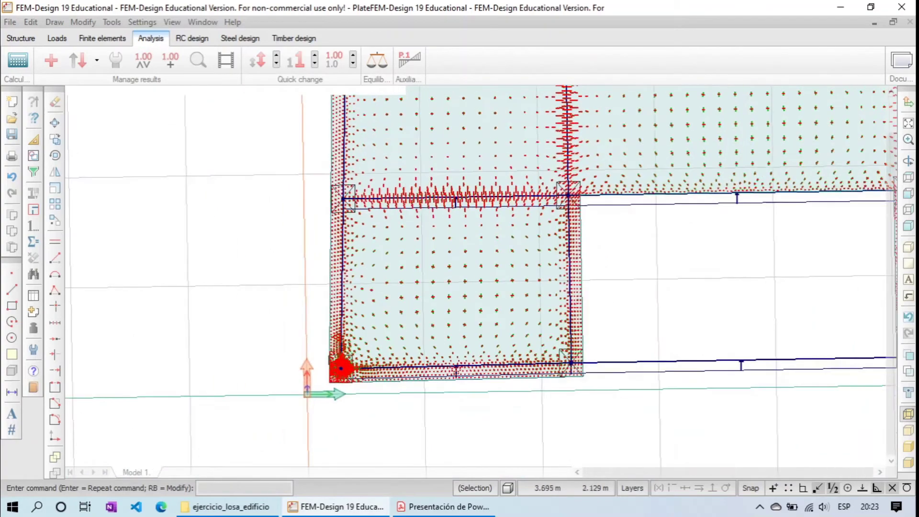
middle_click_drag(687, 260, 584, 290)
left_click_drag(584, 290, 517, 310)
scroll(541, 304, "down", 2)
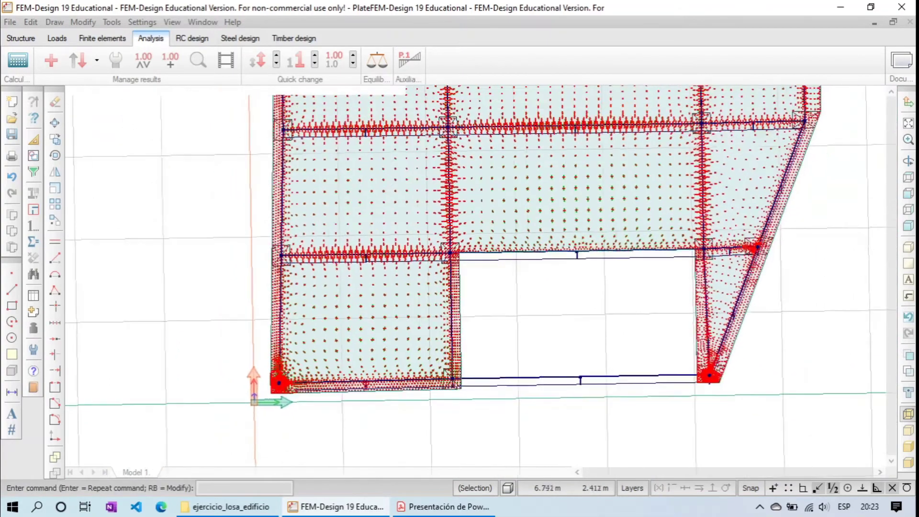
middle_click_drag(574, 297, 542, 339)
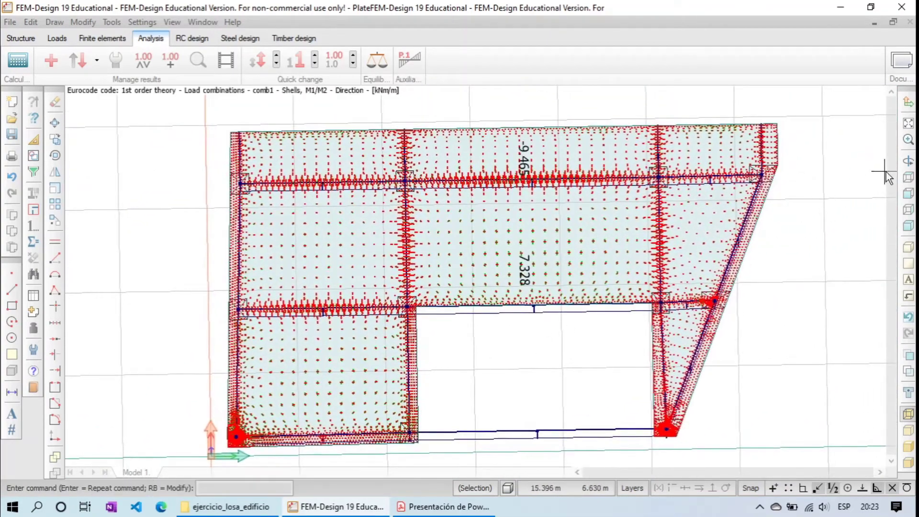
- Orbit the slab to inspect the M1/M2 directions in 3D, and return to a top view fitted to the whole model
left_click(908, 161)
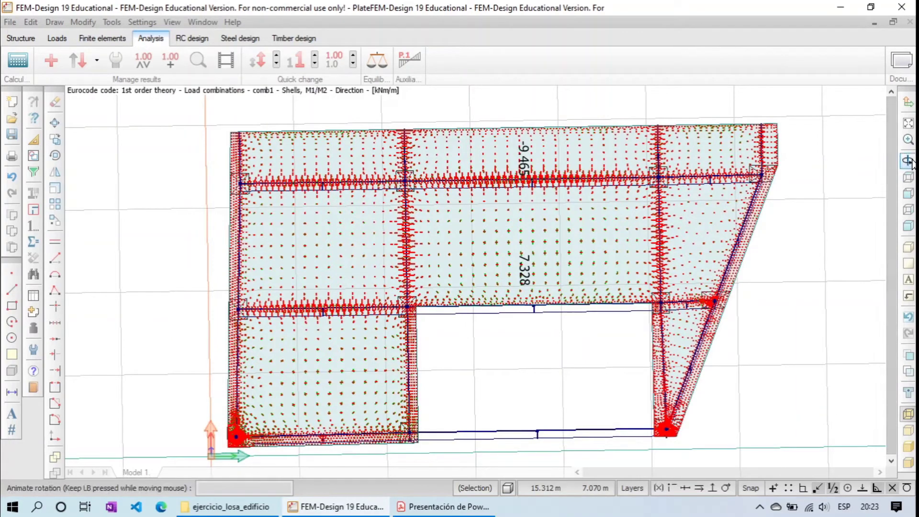
left_click(908, 123)
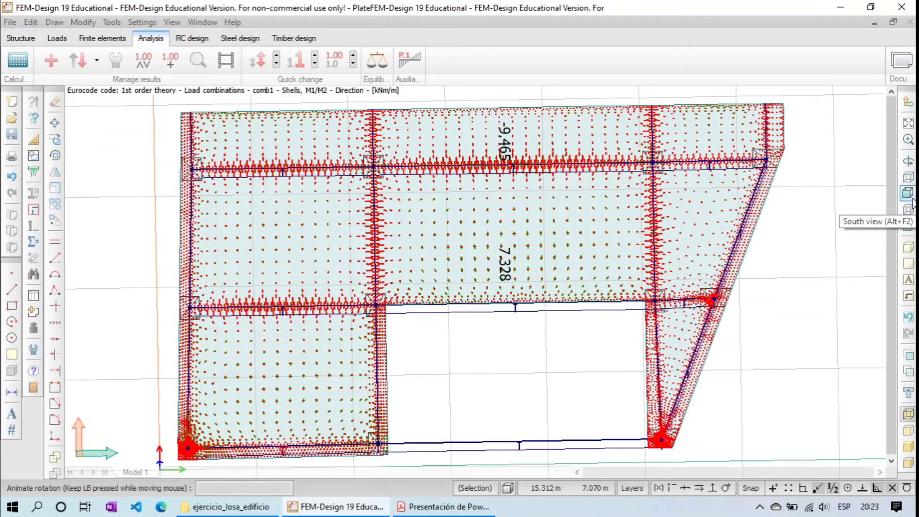
left_click(908, 160)
left_click_drag(655, 283, 591, 199)
scroll(619, 372, "up", 1)
scroll(550, 352, "up", 5)
scroll(551, 351, "up", 5)
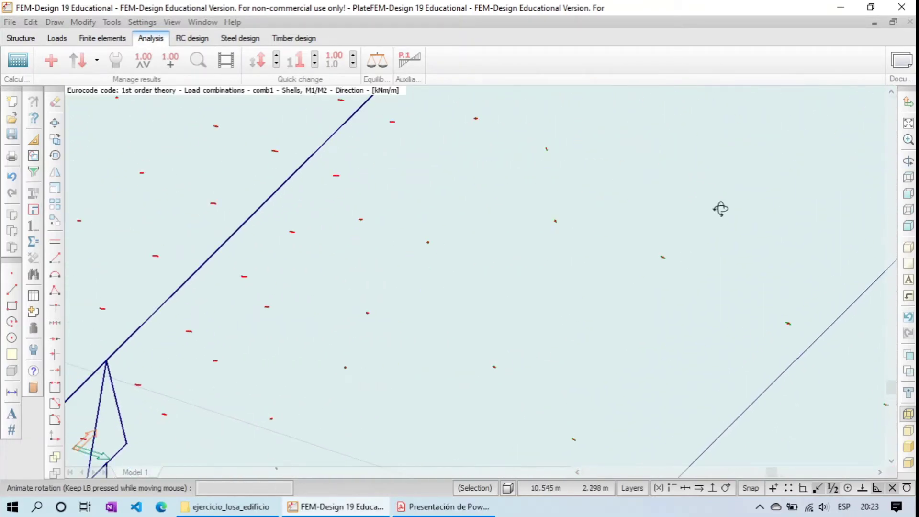
left_click(908, 160)
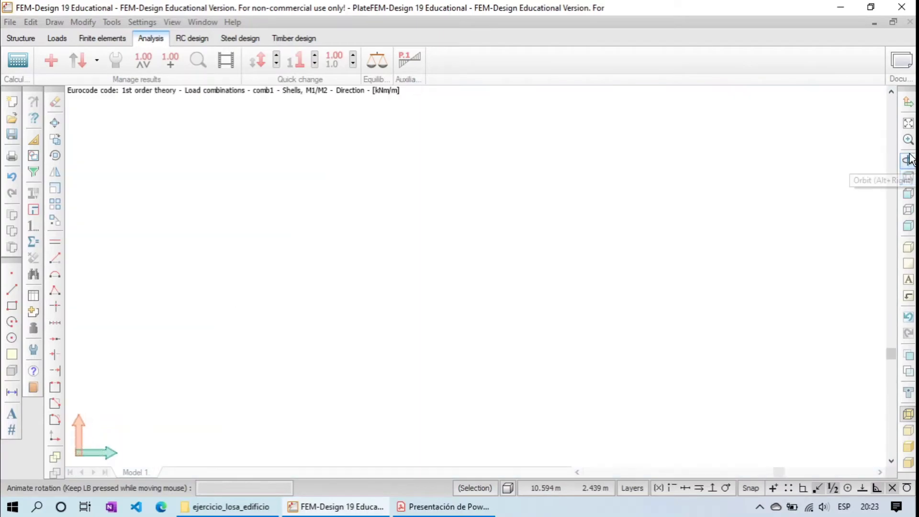
left_click(908, 123)
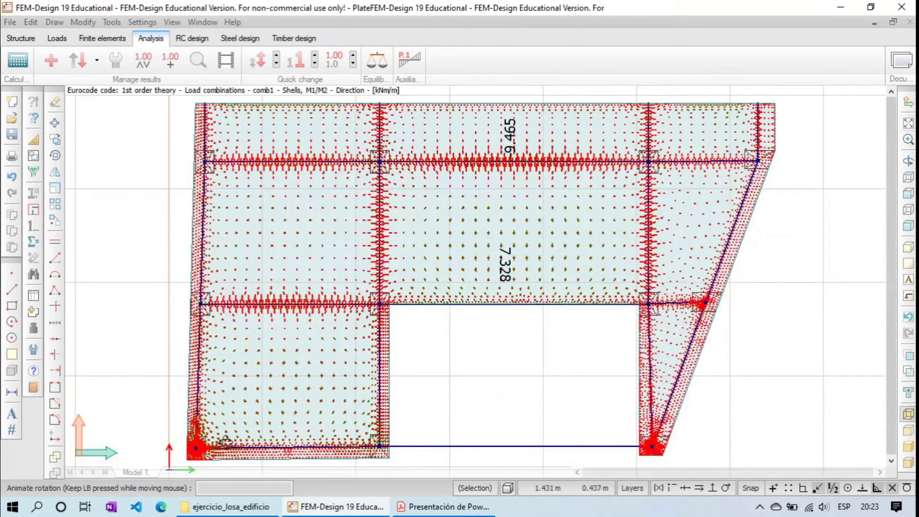
- Examine the M1/M2 principal moment directions around the corner column nearest the origin, seen from above
scroll(234, 444, "up", 8)
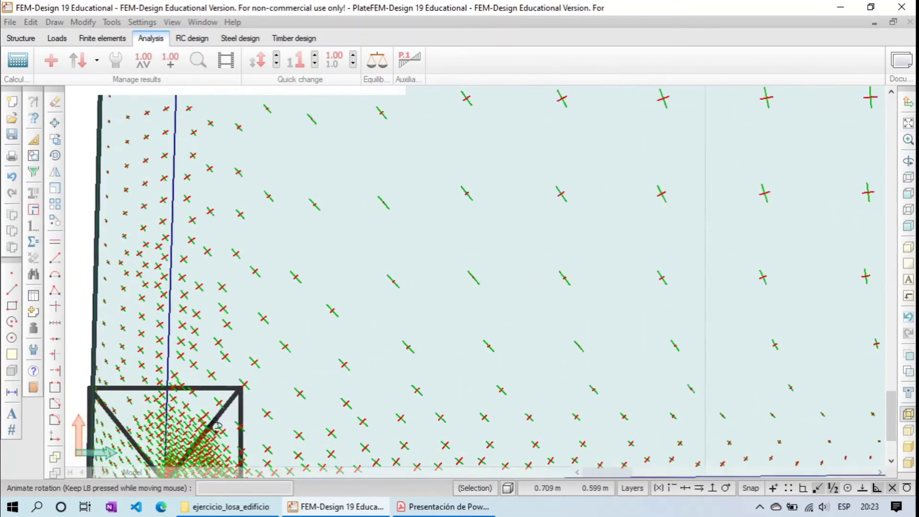
left_click_drag(215, 425, 498, 408)
scroll(502, 405, "down", 3)
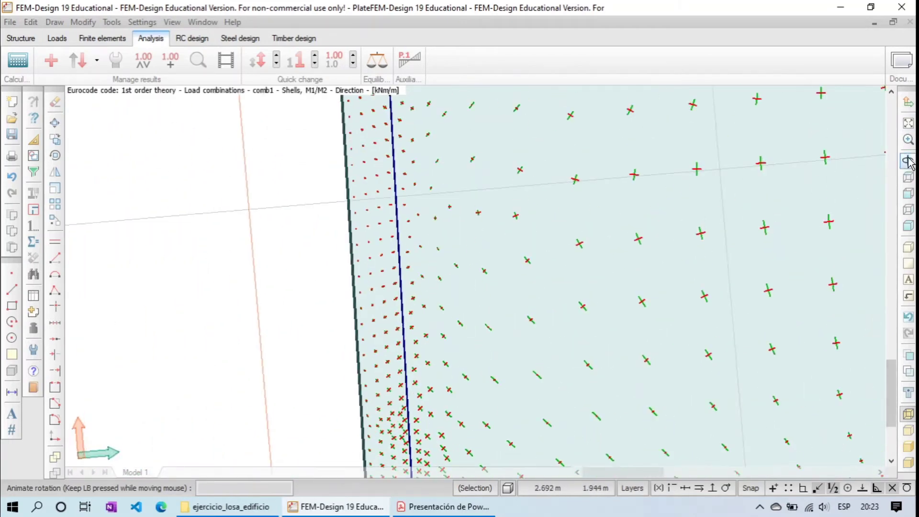
left_click(907, 176)
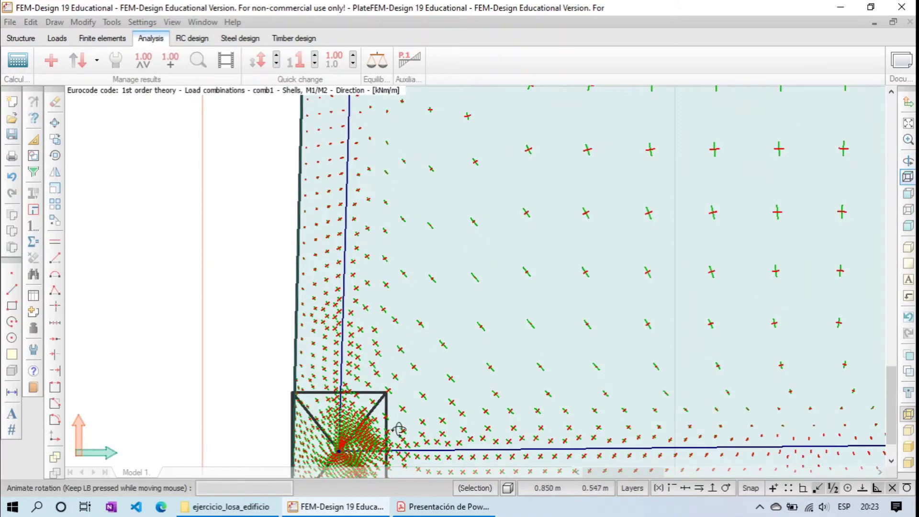
scroll(399, 429, "up", 5)
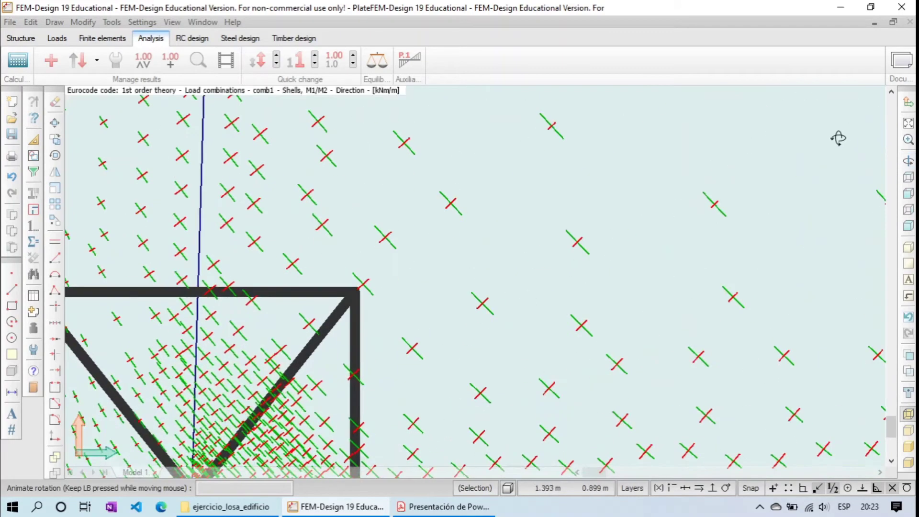
key("Escape")
middle_click_drag(419, 375, 462, 286)
scroll(539, 185, "up", 2)
scroll(515, 277, "down", 3)
scroll(536, 207, "down", 2)
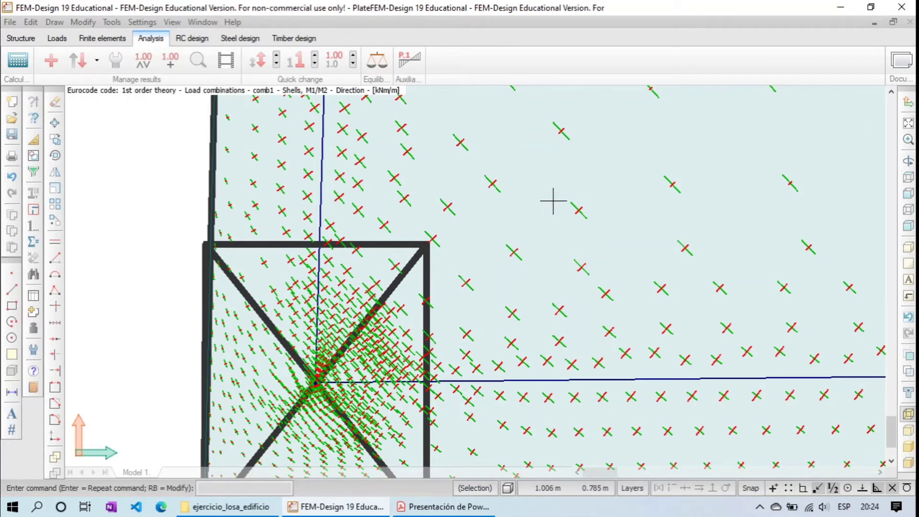
- Examine the M1/M2 principal directions across the remaining bays and along the edge of the slab's rectangular opening
scroll(553, 201, "down", 4)
middle_click_drag(820, 150, 408, 316)
scroll(743, 148, "down", 4)
scroll(788, 255, "down", 2)
middle_click_drag(778, 188, 498, 300)
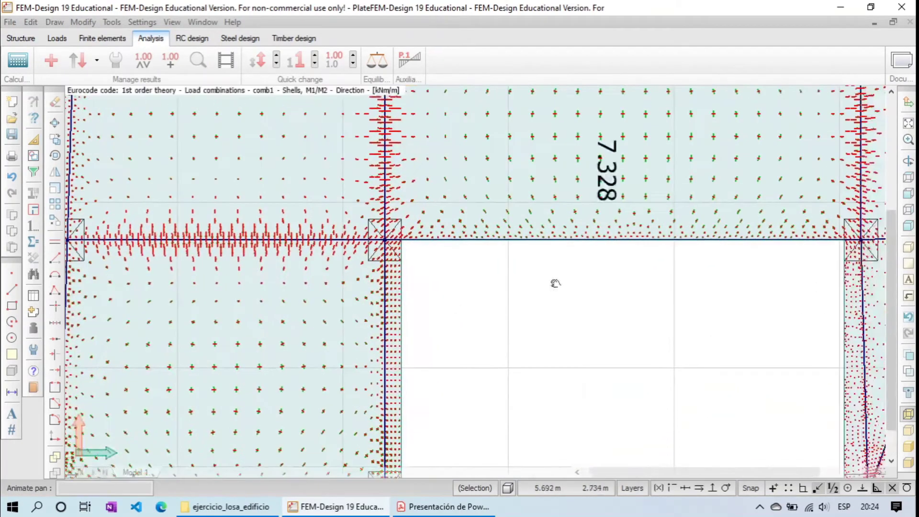
scroll(628, 274, "down", 3)
middle_click_drag(648, 224, 554, 285)
scroll(567, 247, "up", 4)
scroll(574, 295, "down", 3)
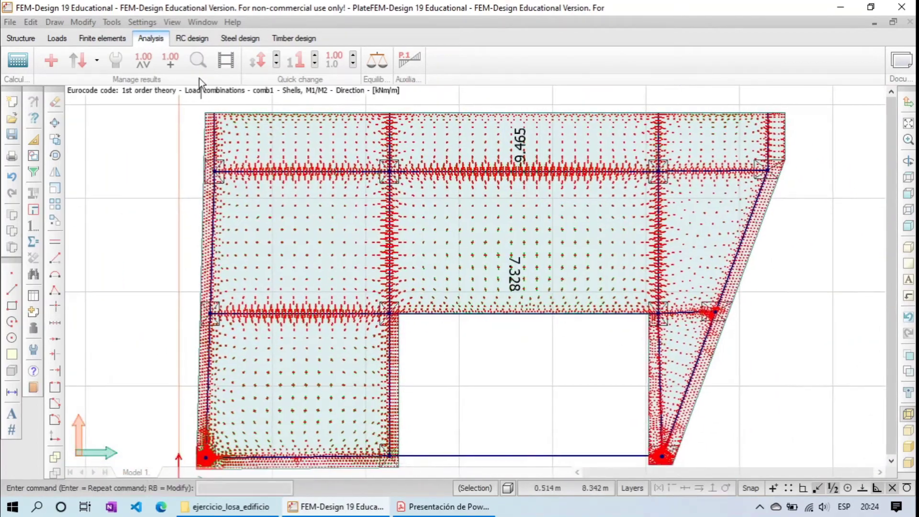
- Review the principal directions display settings without changing them, and inspect the M1/M2 directions near the interior column at the opening's corner
left_click(119, 58)
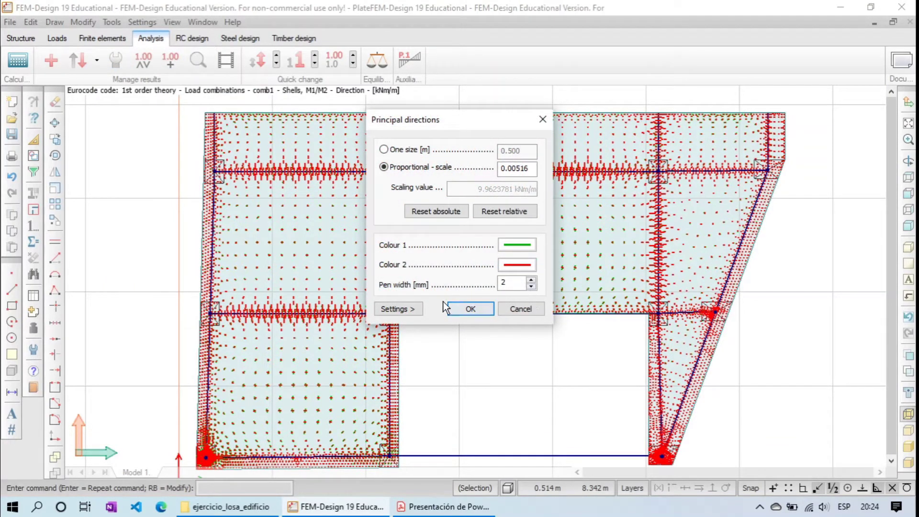
left_click(414, 309)
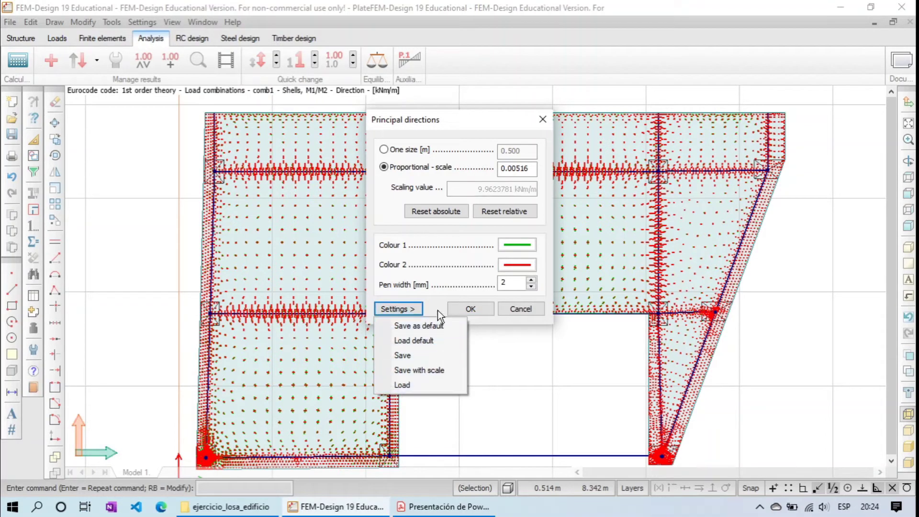
left_click(438, 313)
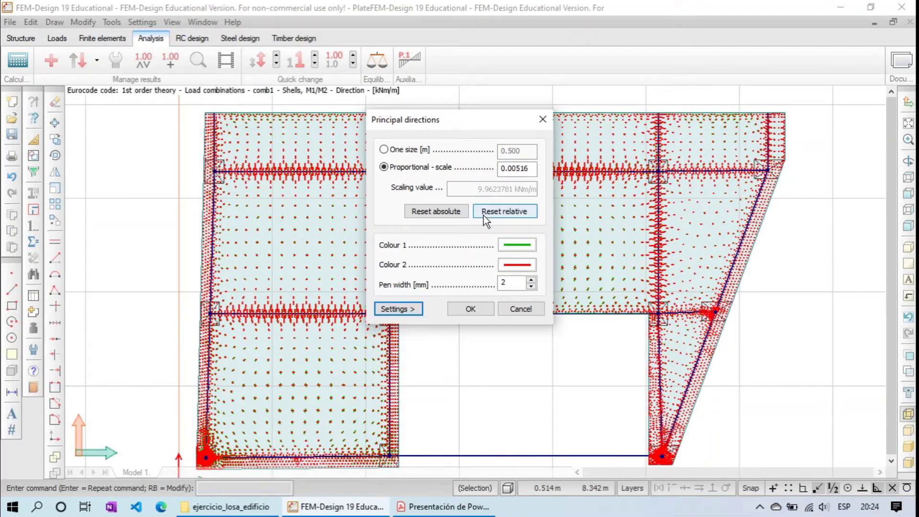
left_click_drag(505, 126, 618, 87)
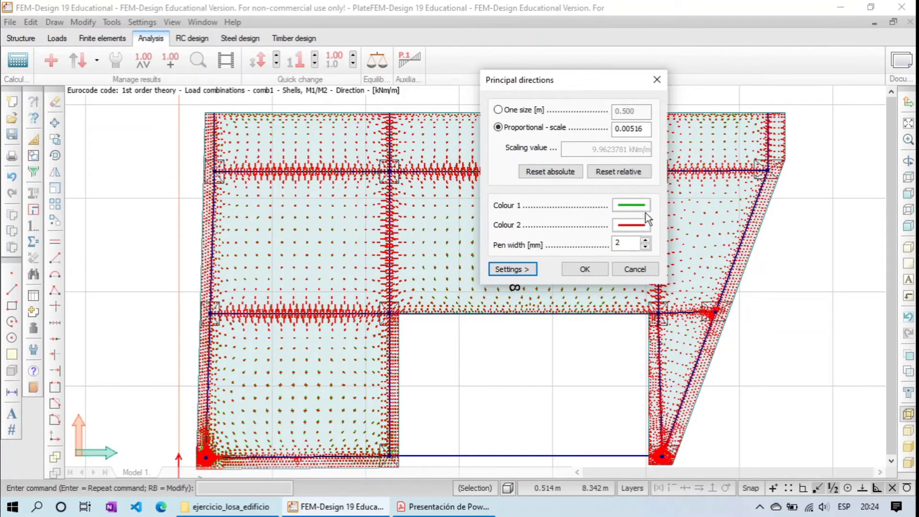
left_click(585, 268)
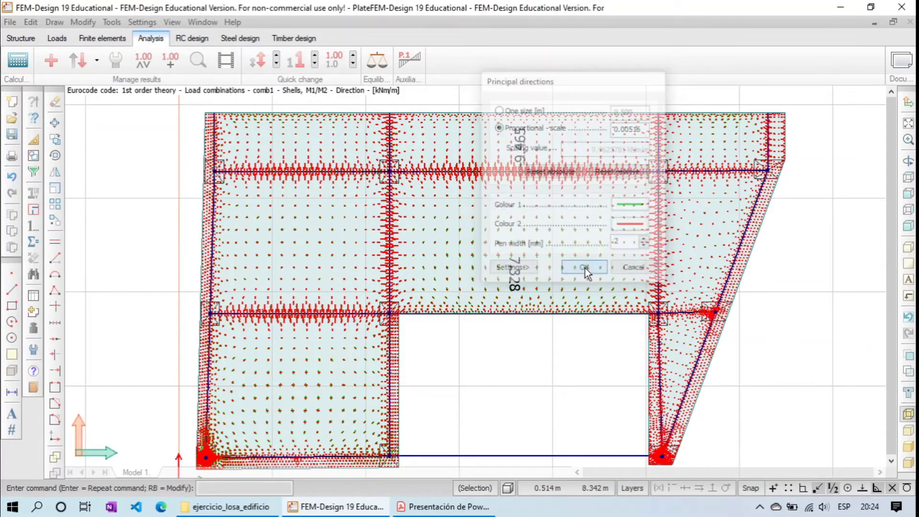
scroll(413, 304, "up", 1)
scroll(413, 281, "up", 5)
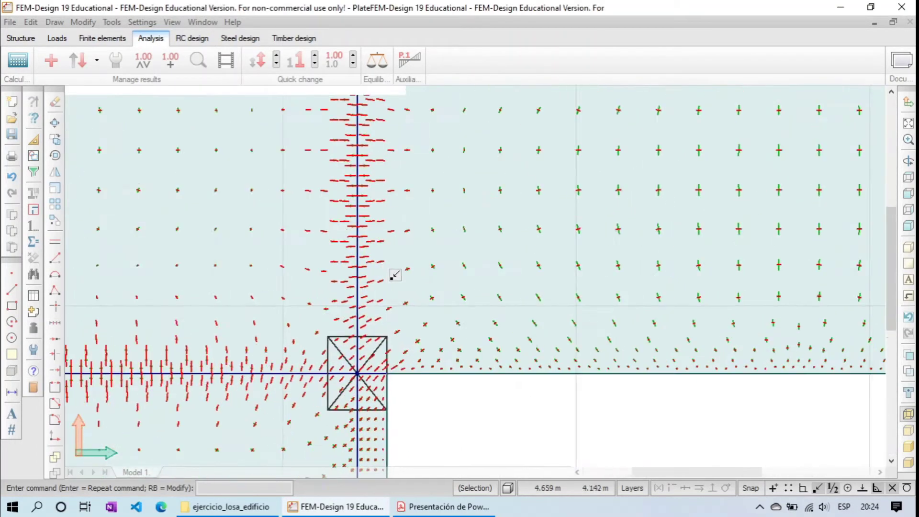
scroll(413, 281, "up", 2)
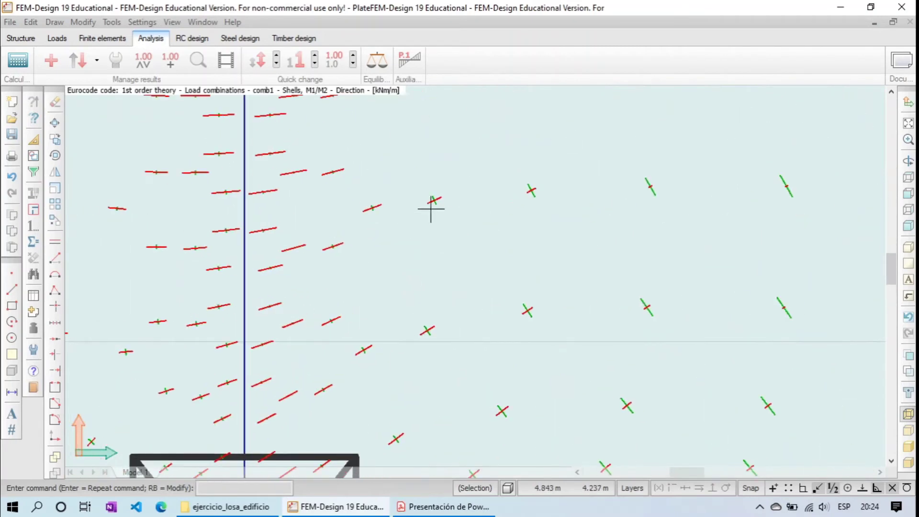
scroll(553, 176, "down", 5)
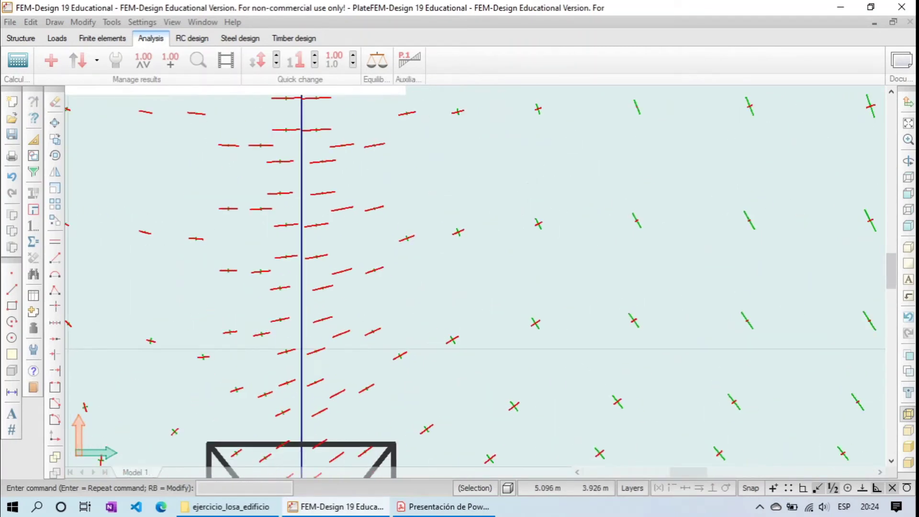
scroll(591, 359, "down", 2)
- Display the comb1 plate internal force Ny' as a colour palette over the whole slab
left_click(54, 55)
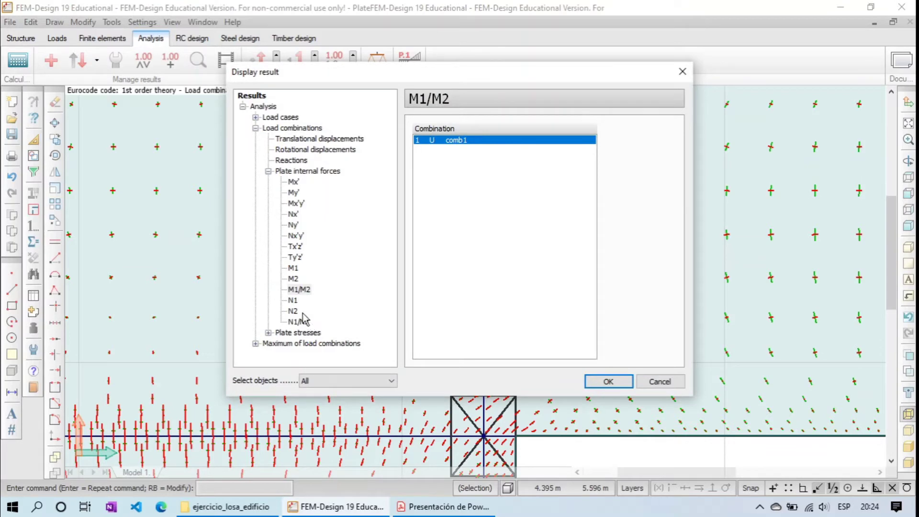
left_click(294, 225)
left_click(604, 381)
scroll(594, 296, "down", 5)
scroll(594, 291, "down", 3)
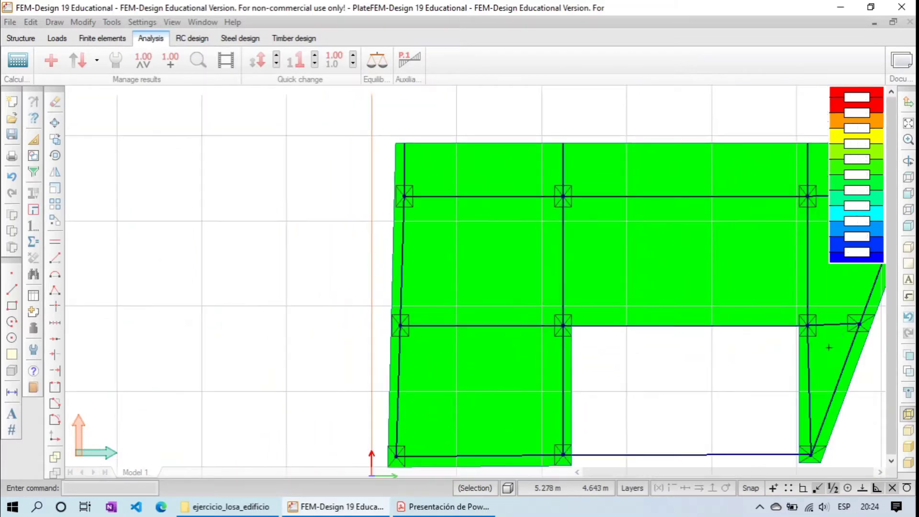
middle_click_drag(670, 359, 536, 342)
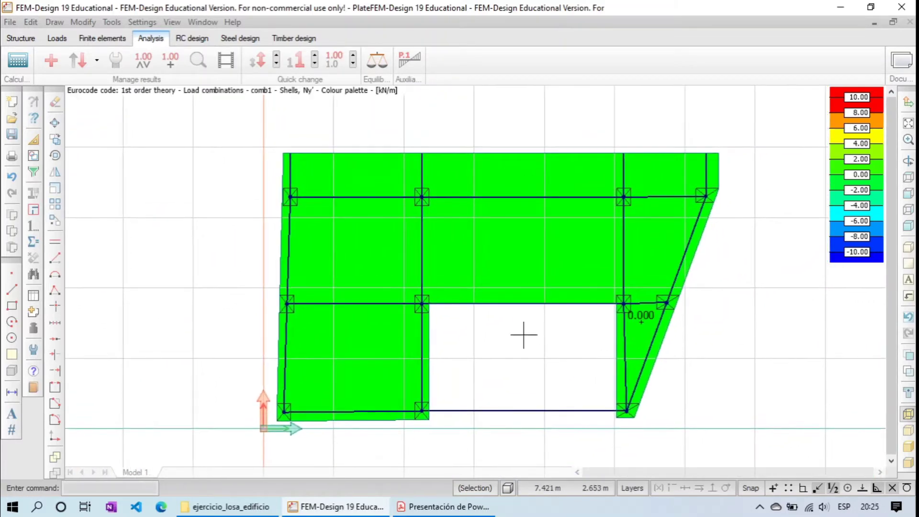
- Display the comb1 plate stress Sigma vm, top as a colour palette over the whole slab
left_click(51, 60)
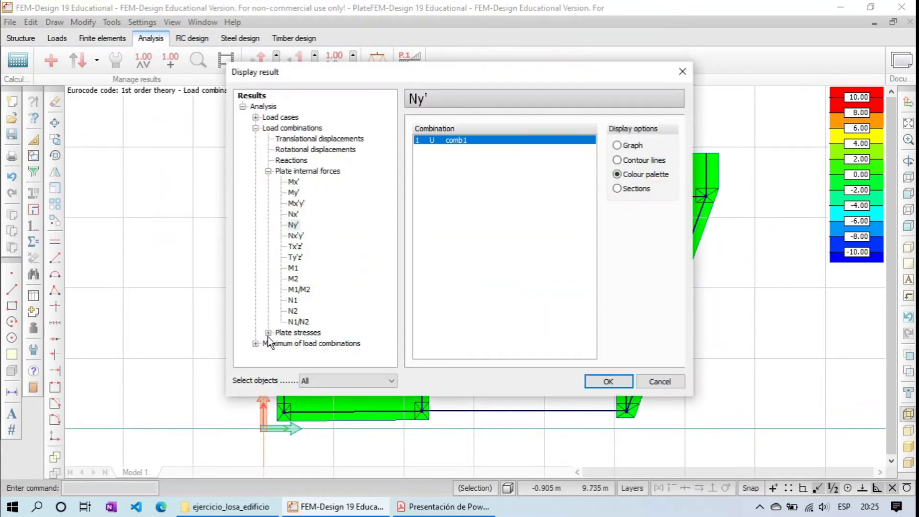
left_click(268, 333)
scroll(342, 264, "down", 1)
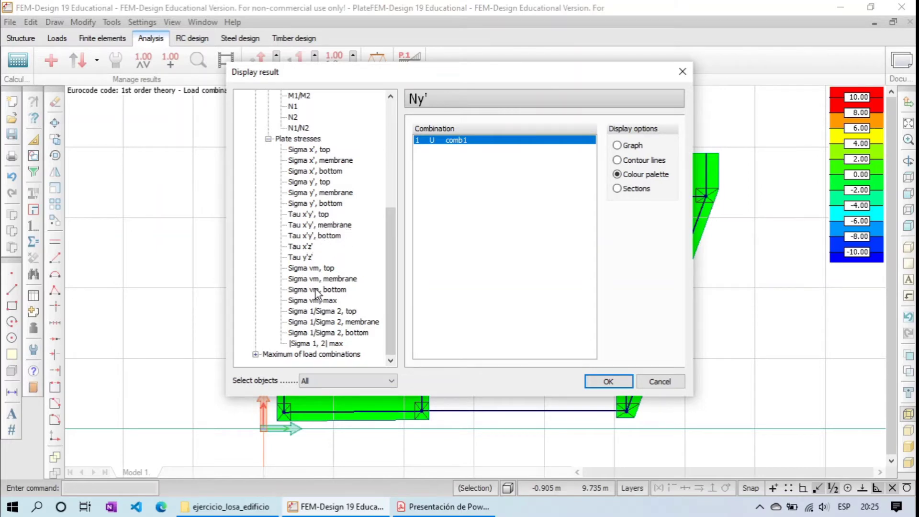
left_click(333, 270)
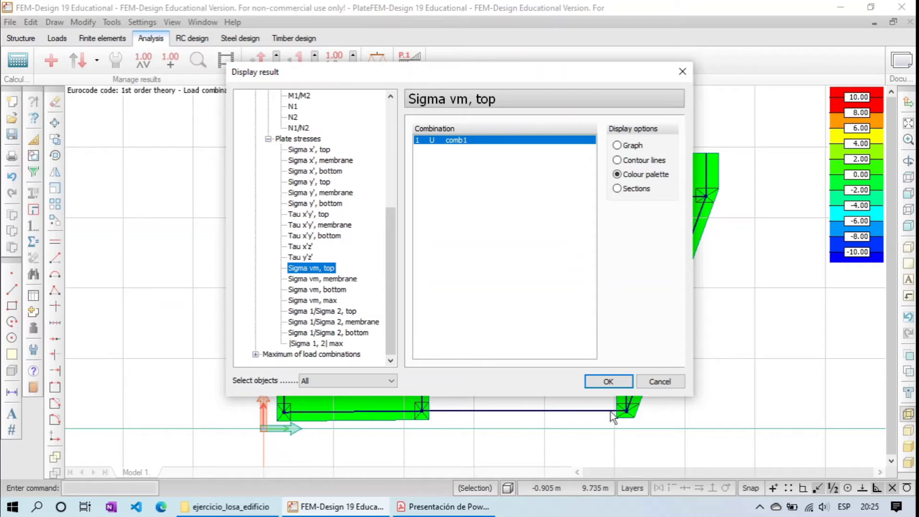
left_click(609, 380)
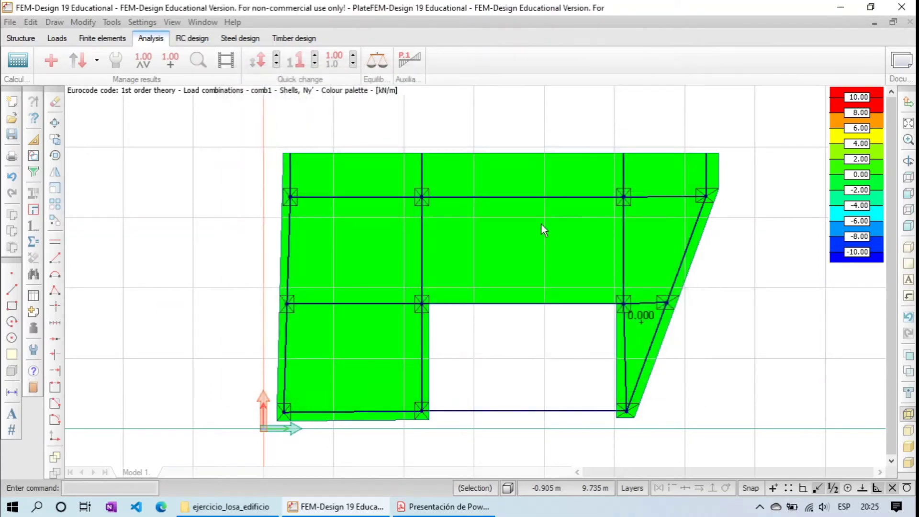
scroll(527, 192, "up", 2)
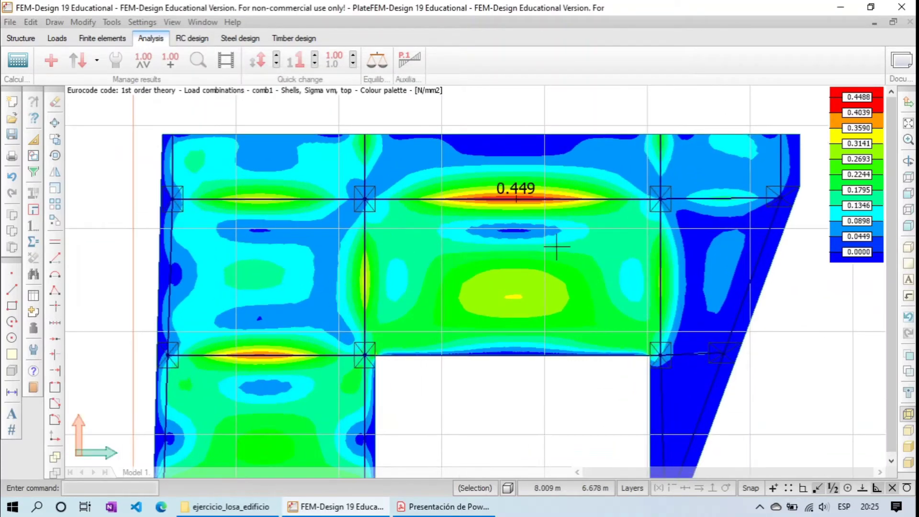
scroll(565, 254, "down", 2)
middle_click_drag(506, 375, 489, 340)
scroll(489, 340, "up", 1)
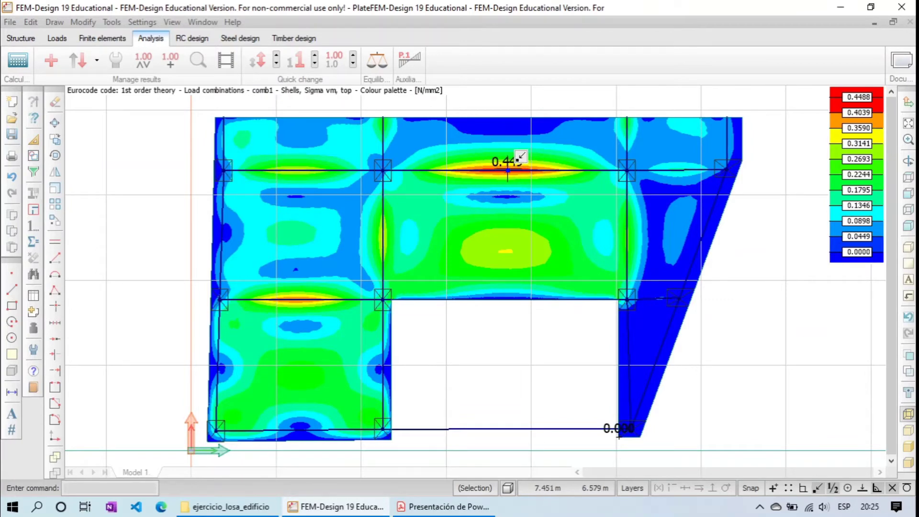
- Read the simultaneous stress results at the peak point, and display comb1 Sigma vm, bottom as a colour palette over the whole slab
mouse_move(520, 157)
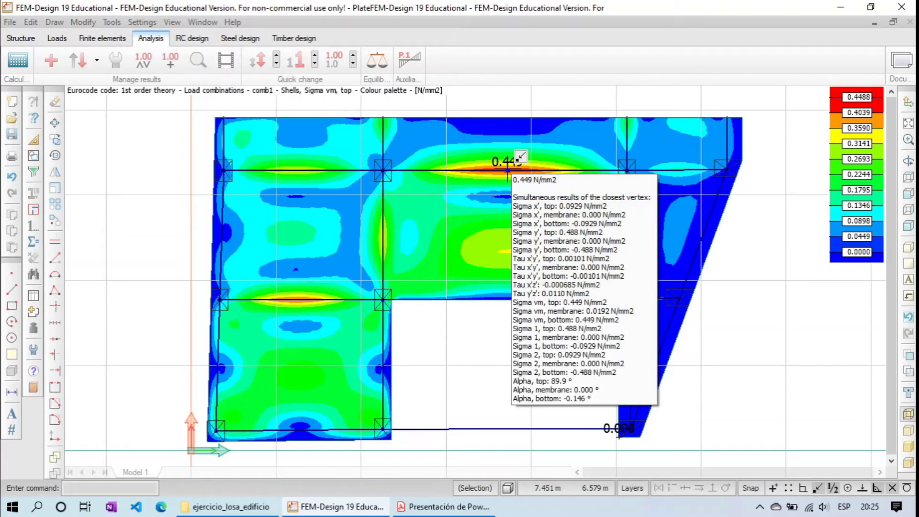
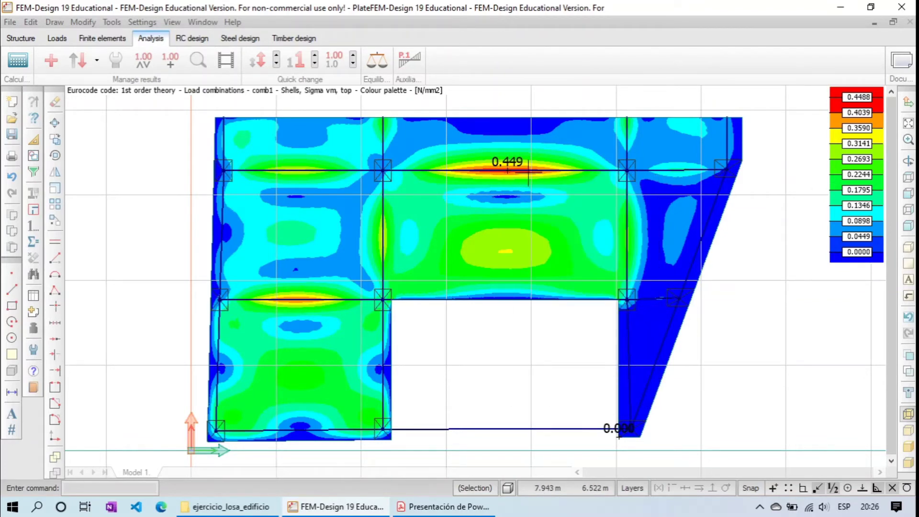
left_click(48, 59)
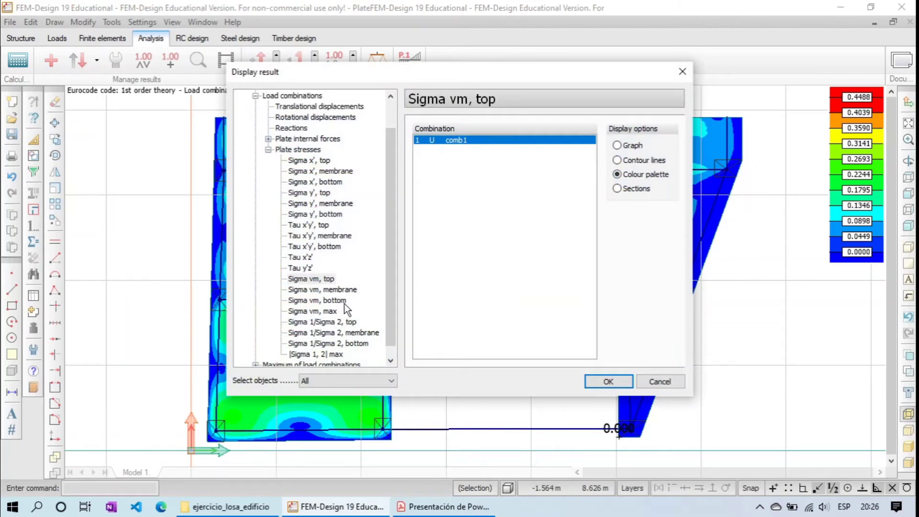
left_click(343, 301)
left_click(609, 382)
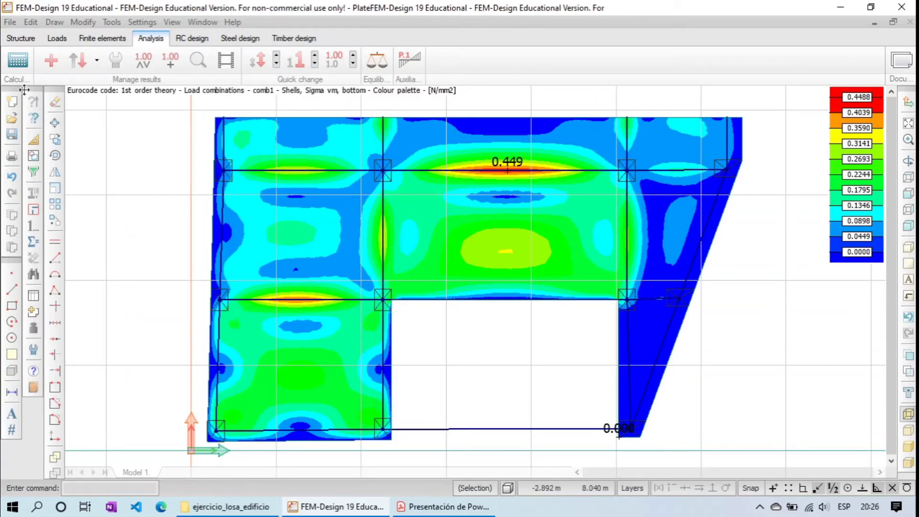
left_click(46, 65)
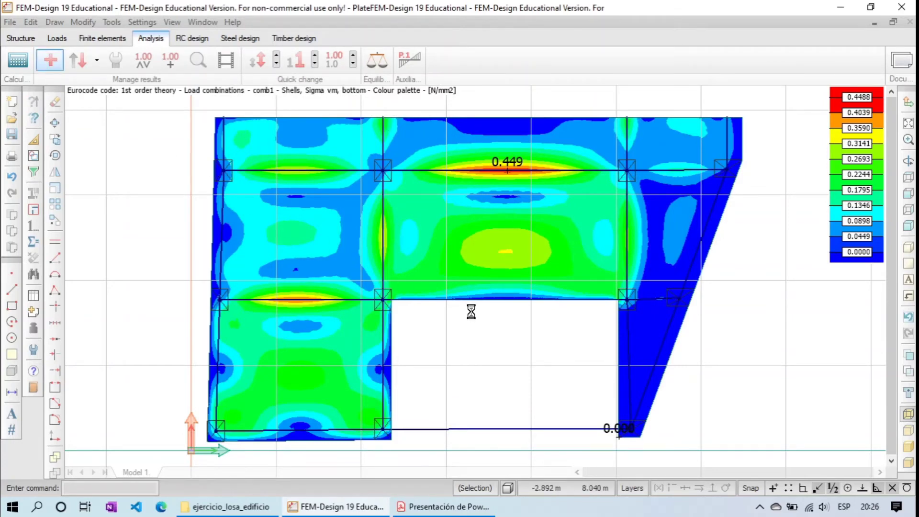
left_click_drag(573, 79, 296, 97)
left_click(53, 320)
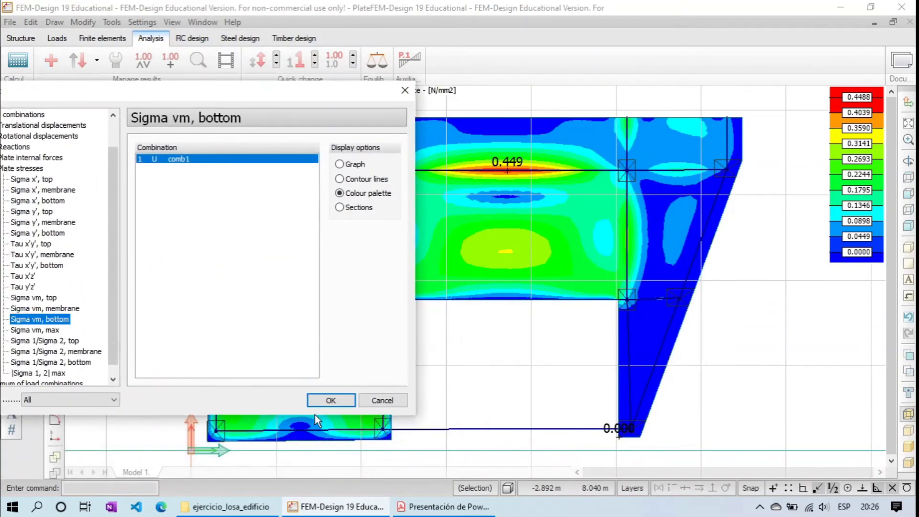
left_click(342, 399)
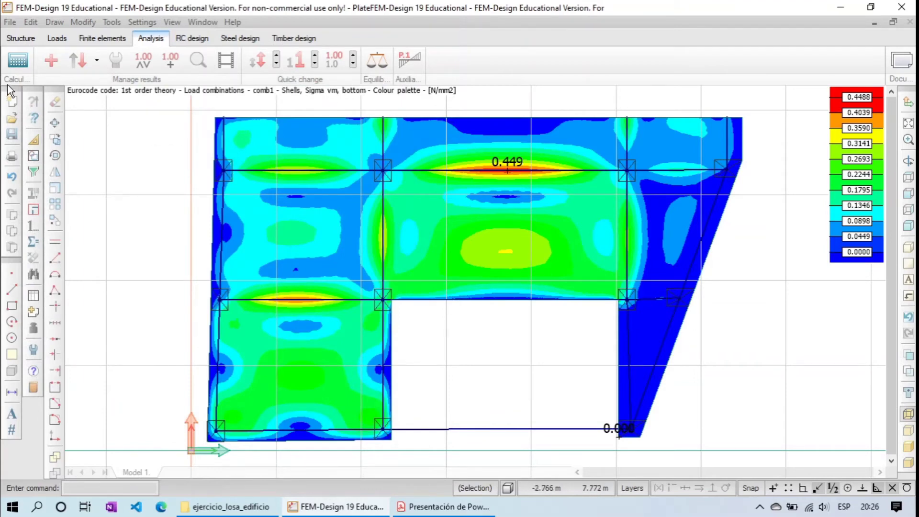
- Display the comb1 plate stress Sigma vm, membrane as a colour palette over the whole slab
left_click(56, 58)
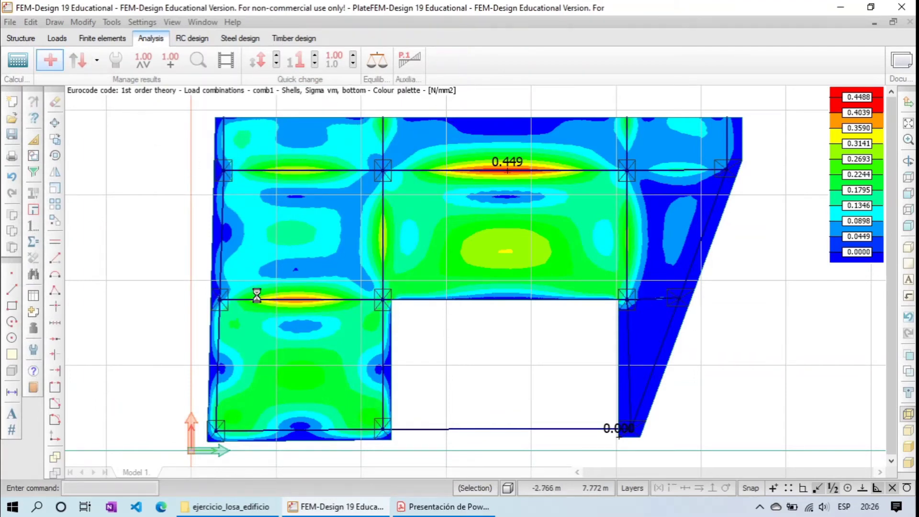
scroll(340, 272, "down", 1)
left_click(350, 278)
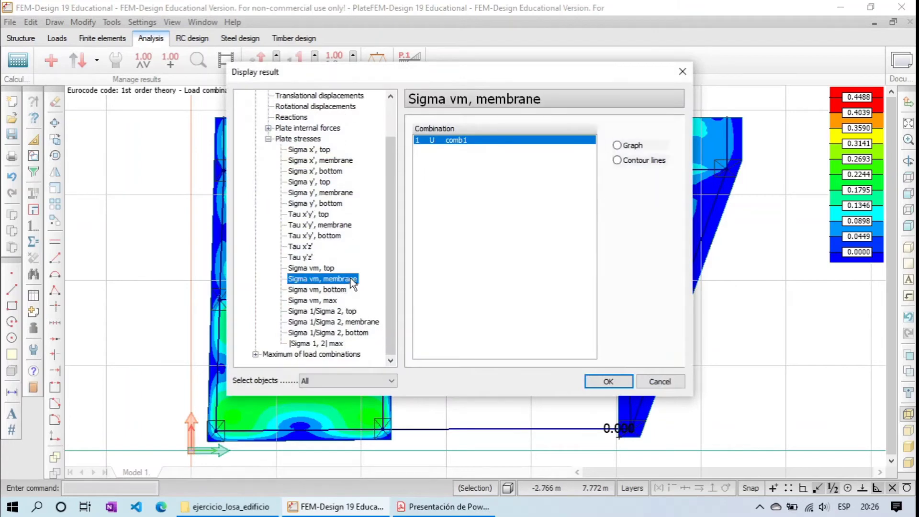
left_click(609, 382)
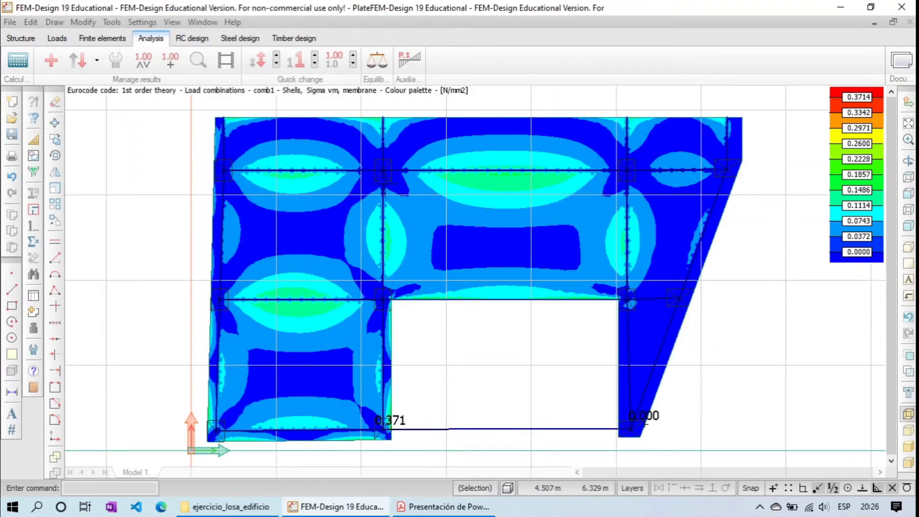
scroll(449, 231, "down", 1)
scroll(507, 244, "up", 1)
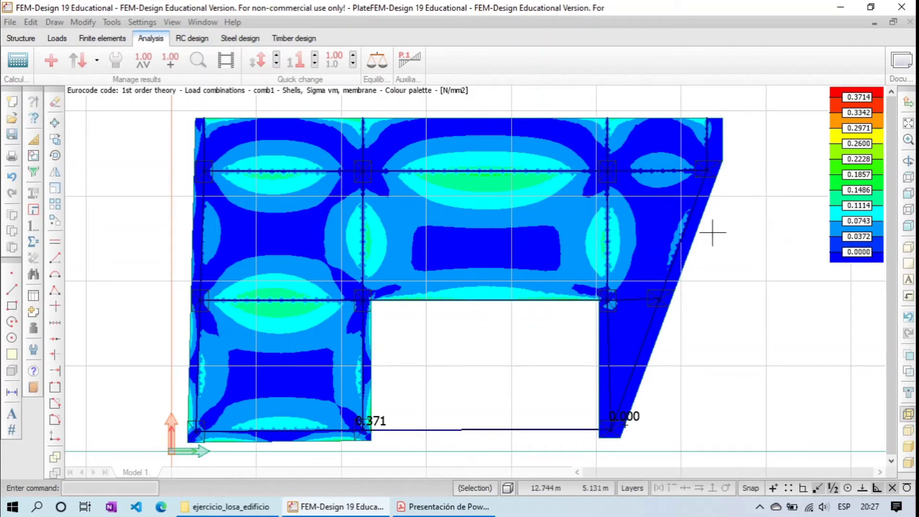
middle_click_drag(463, 318, 474, 328)
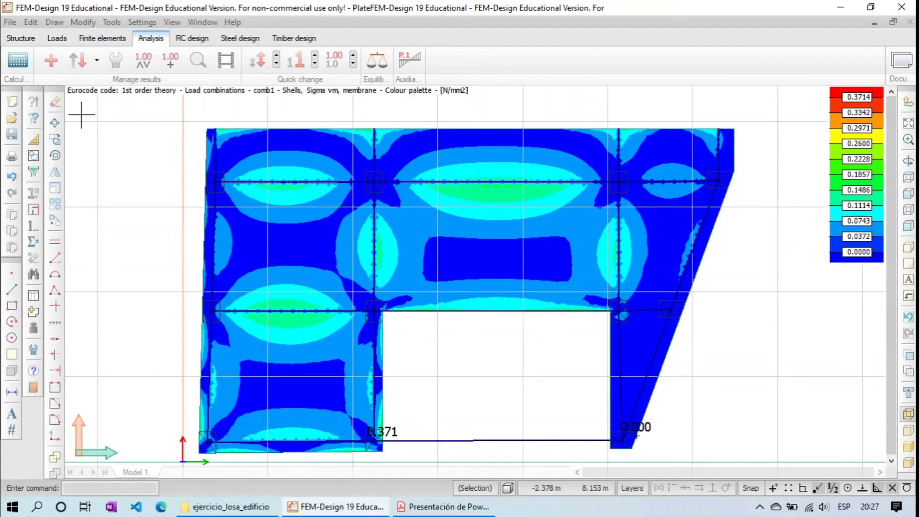
- Switch the model to a shaded display and inspect the Sigma vm, membrane stress in 3D before returning to the plan view
left_click(56, 57)
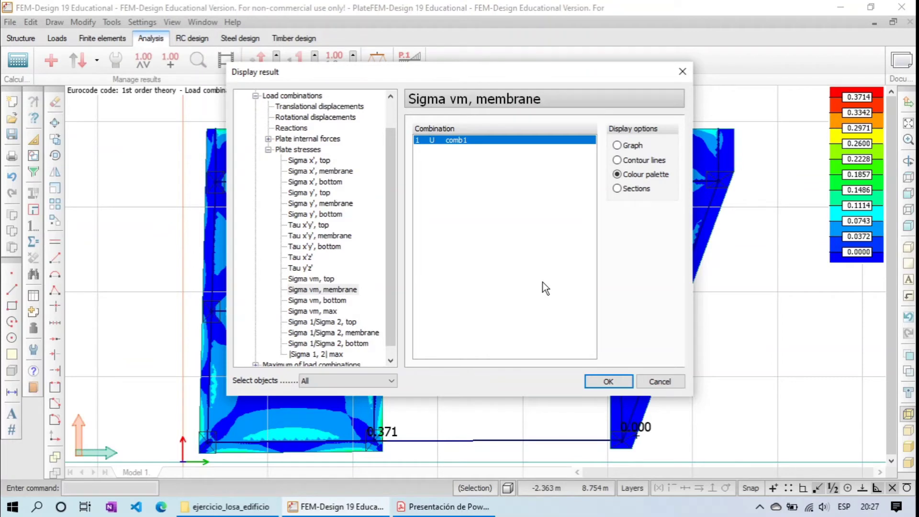
left_click(683, 71)
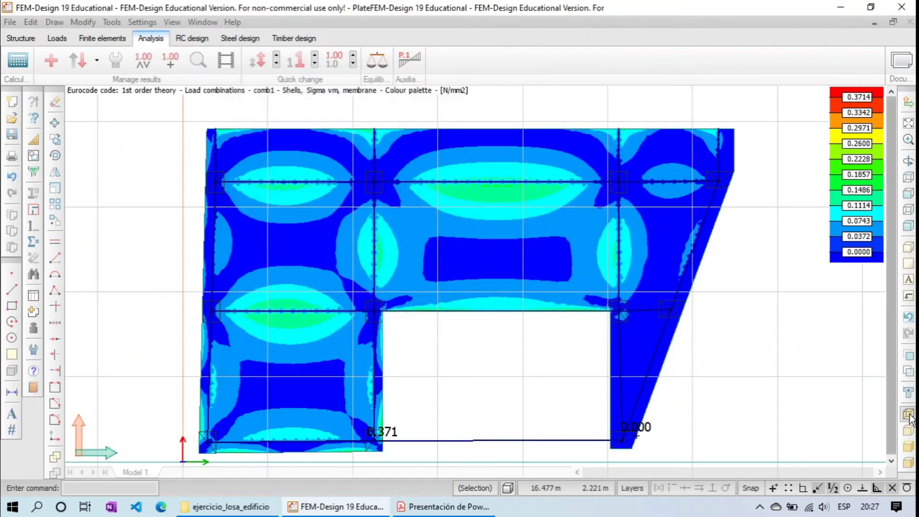
left_click(908, 392)
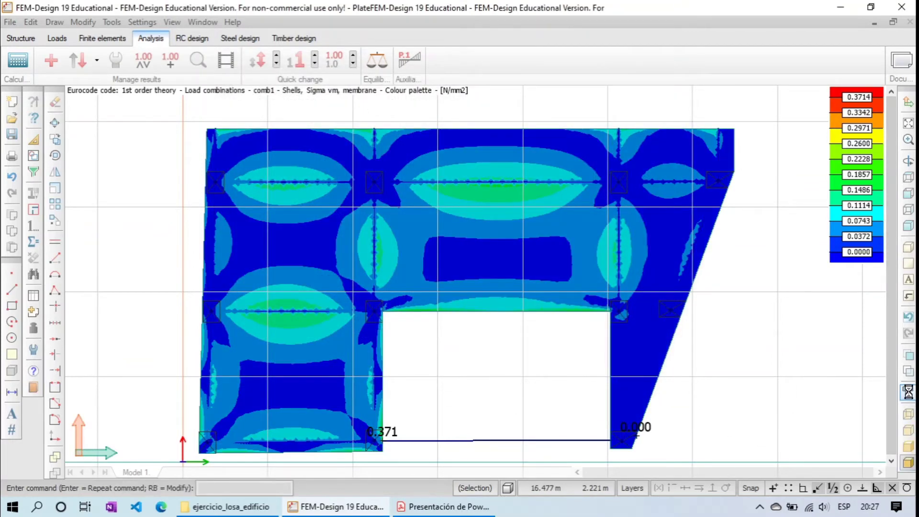
left_click(908, 161)
left_click_drag(655, 407, 371, 365)
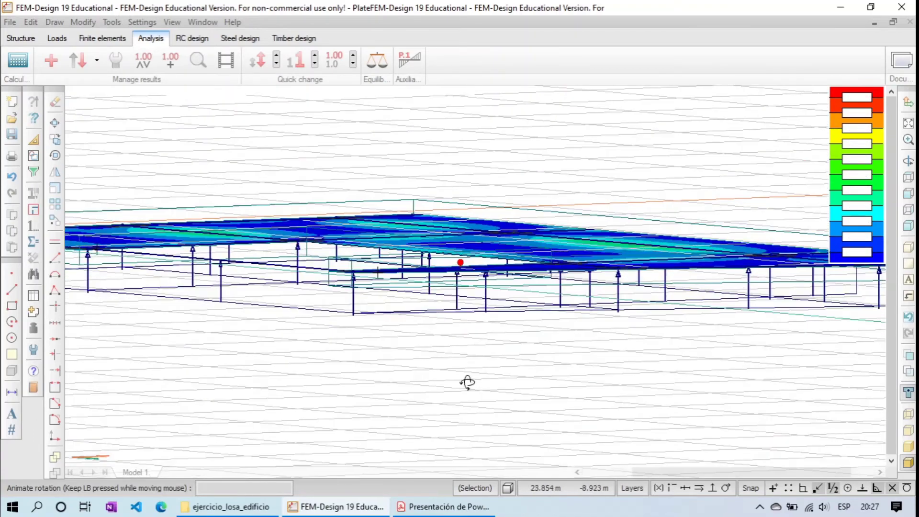
left_click_drag(421, 300, 267, 330)
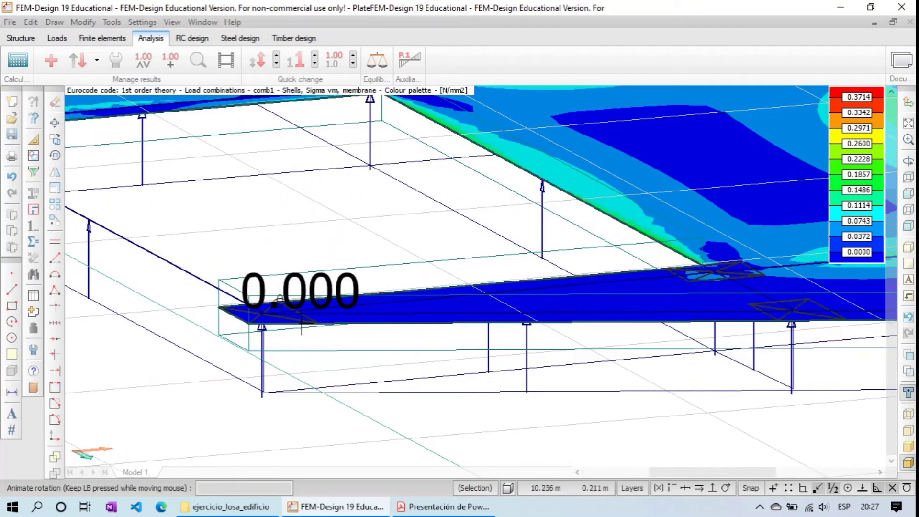
left_click(908, 160)
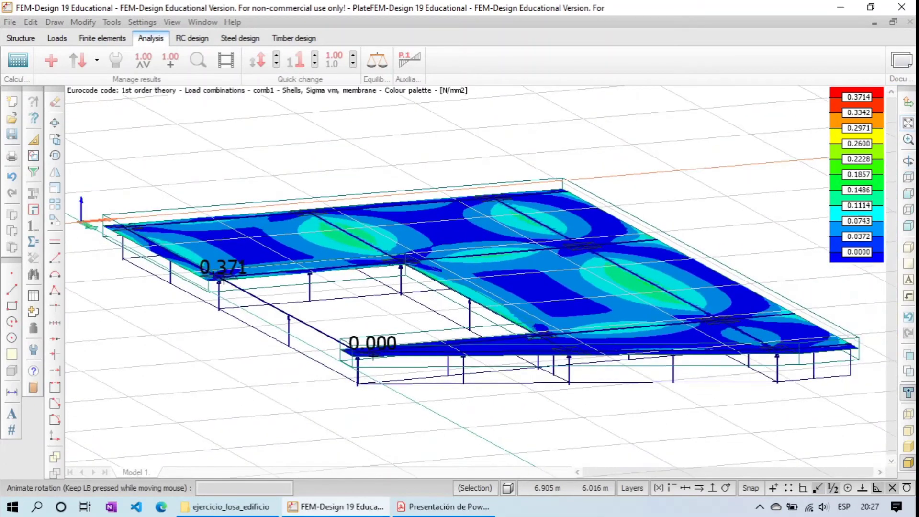
left_click(908, 176)
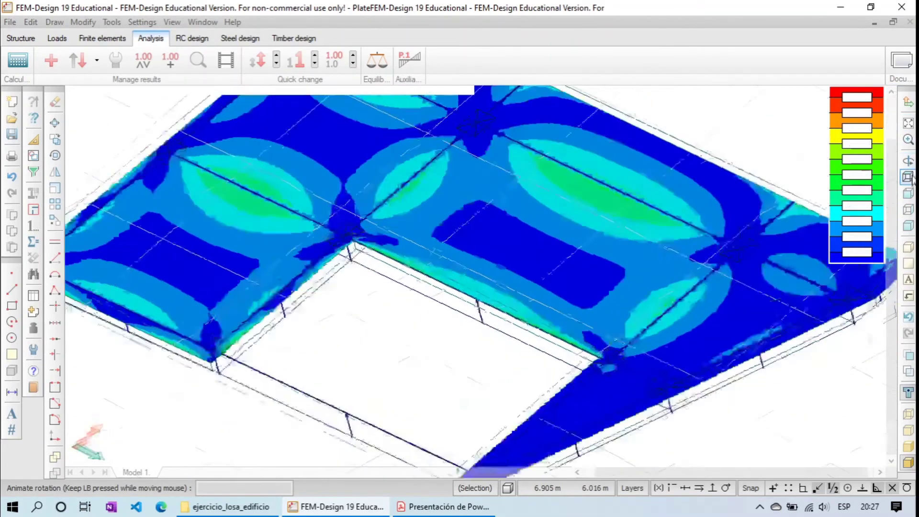
scroll(470, 312, "down", 3)
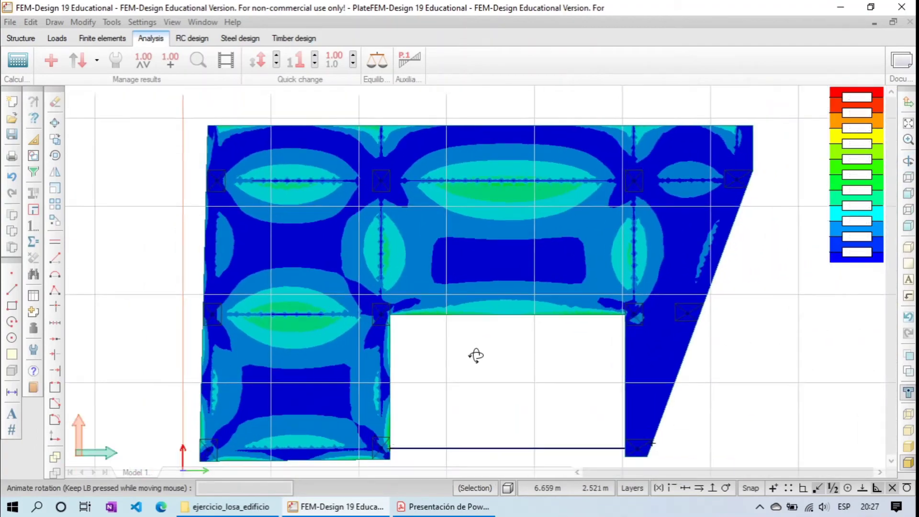
- Change the displayed comb1 plate stress to Sigma vm, bottom, keeping the colour palette
left_click(52, 61)
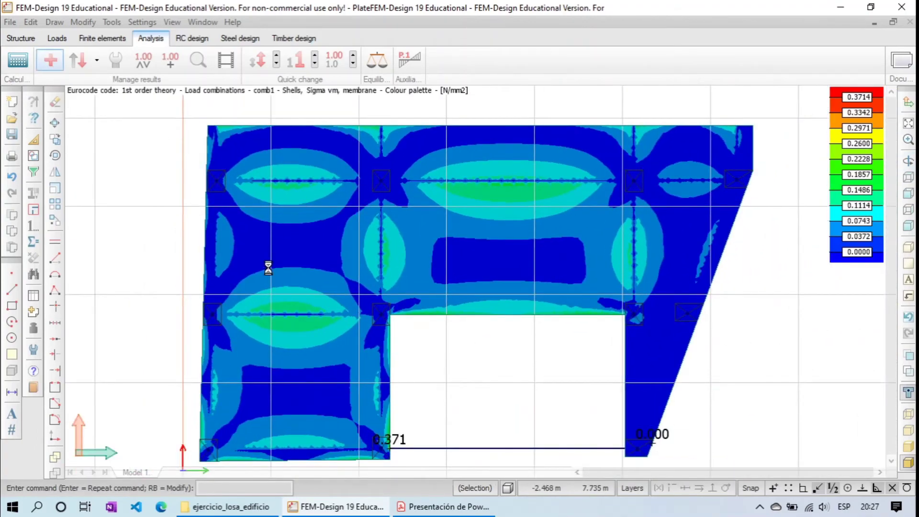
left_click(314, 301)
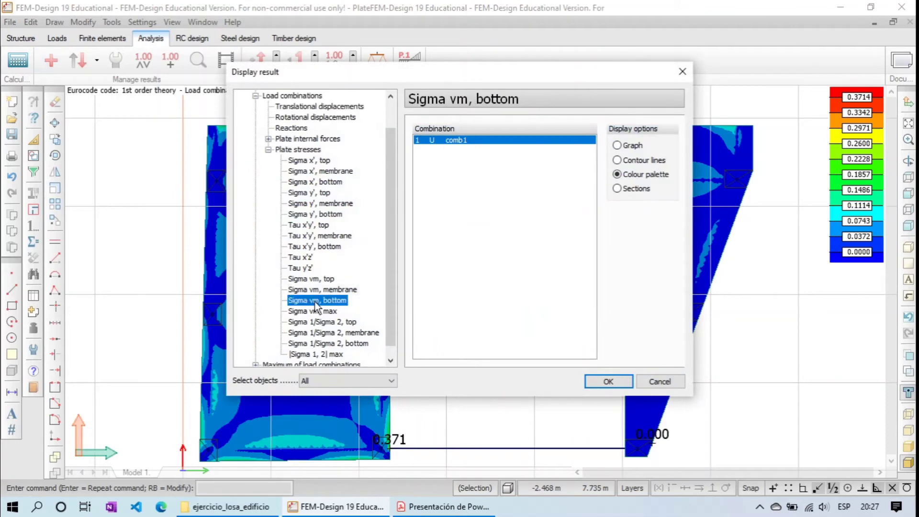
left_click(608, 382)
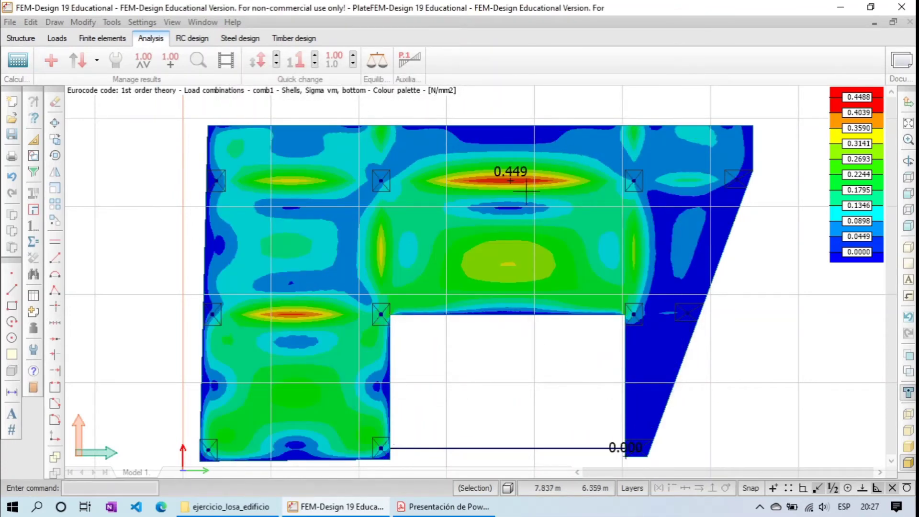
scroll(498, 252, "down", 1)
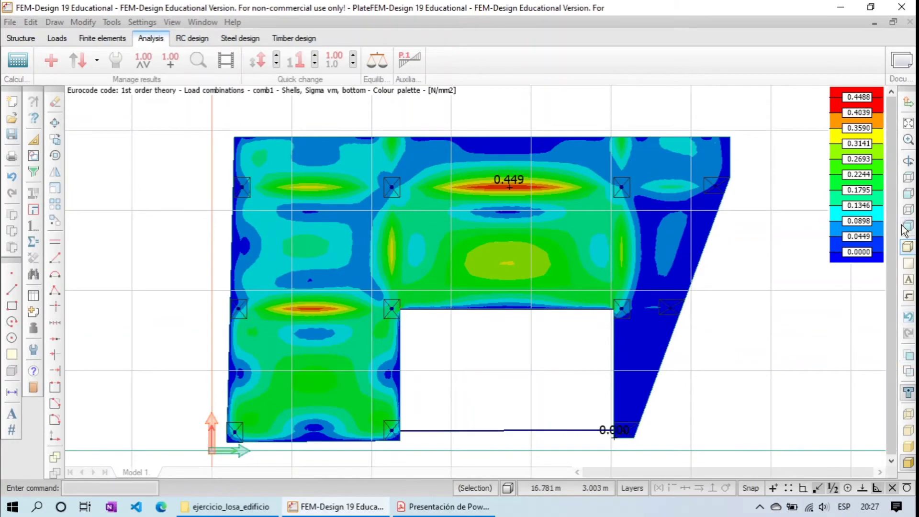
- Examine the Sigma vm, bottom stress distribution and line supports from low 3D angles, and return to the plan view
left_click(908, 161)
left_click_drag(667, 408, 445, 148)
left_click_drag(392, 289, 797, 206)
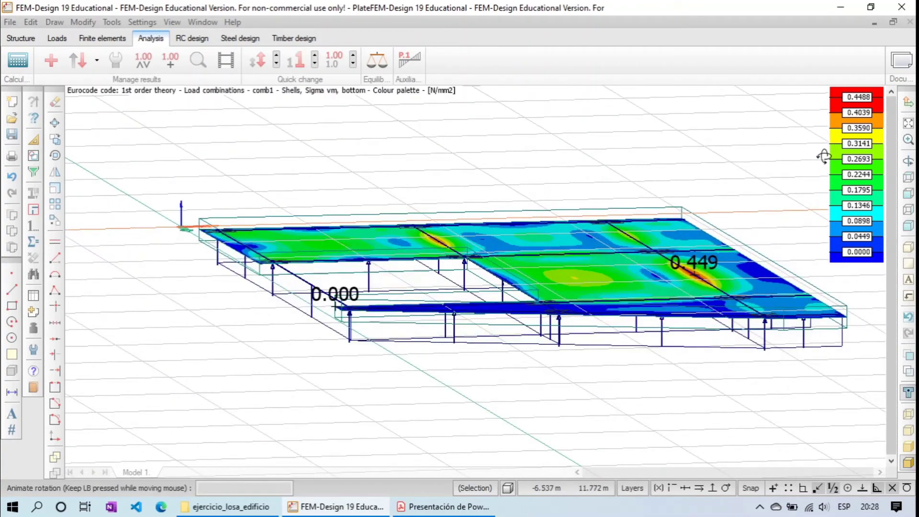
left_click(908, 125)
left_click(909, 177)
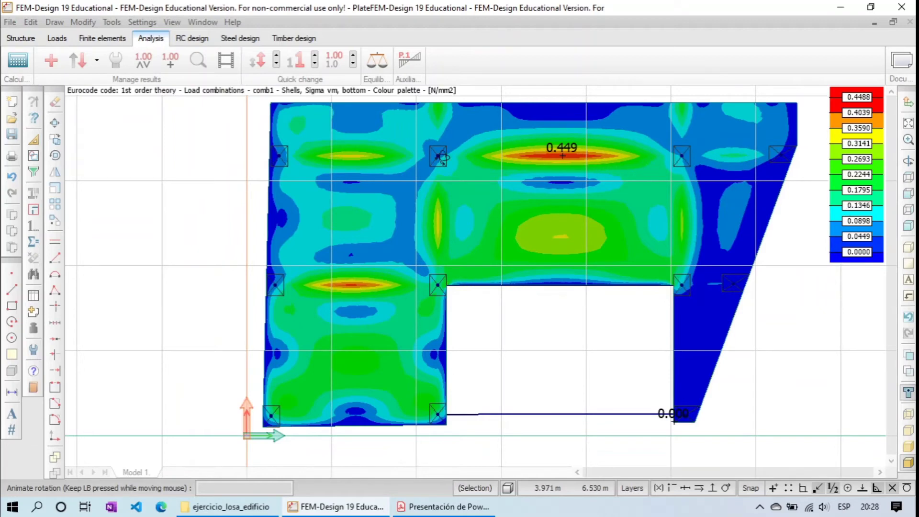
key("Escape")
middle_click_drag(572, 303, 537, 321)
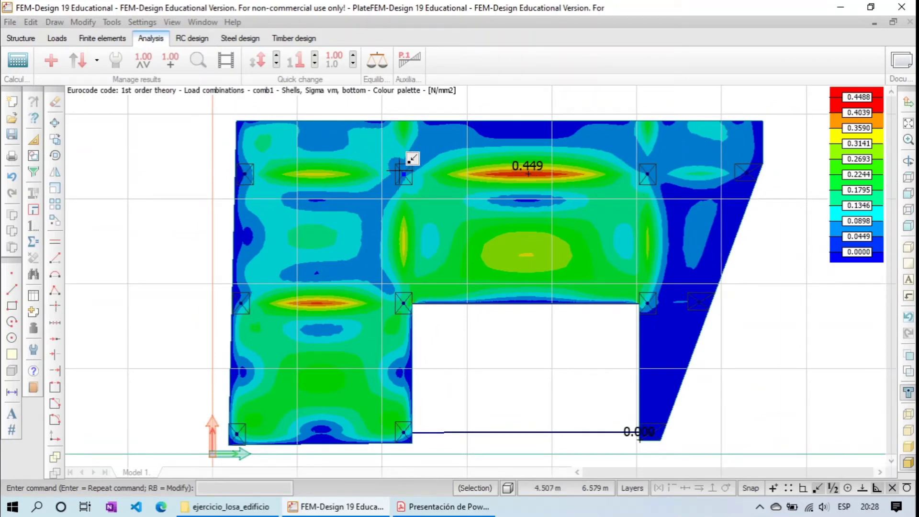
- Display comb1 Sigma vm, top as a colour palette and inspect the stress peaks along the supports from slightly tilted views
left_click(50, 59)
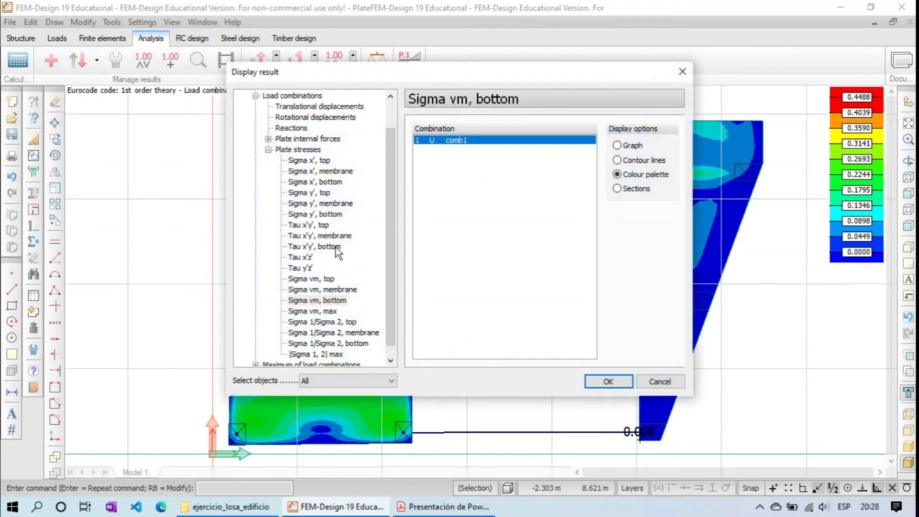
left_click(330, 279)
left_click(625, 385)
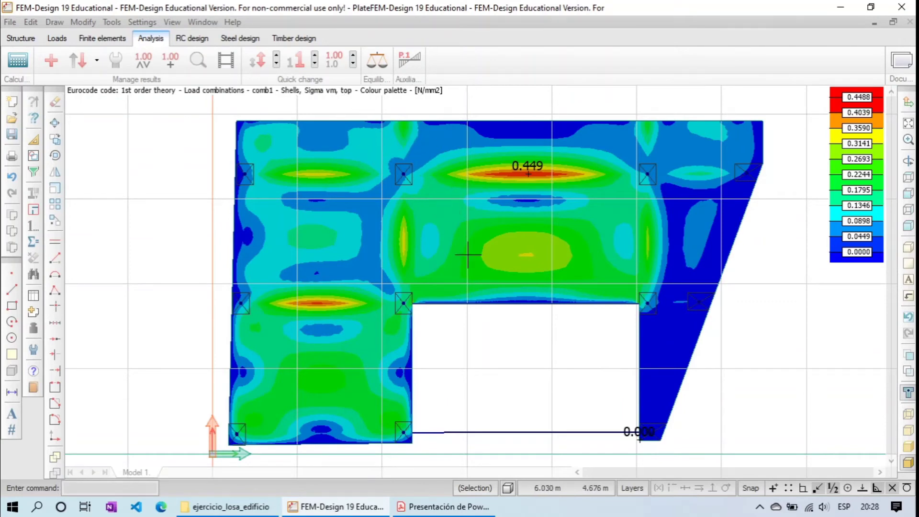
scroll(467, 254, "down", 2)
scroll(433, 244, "up", 4)
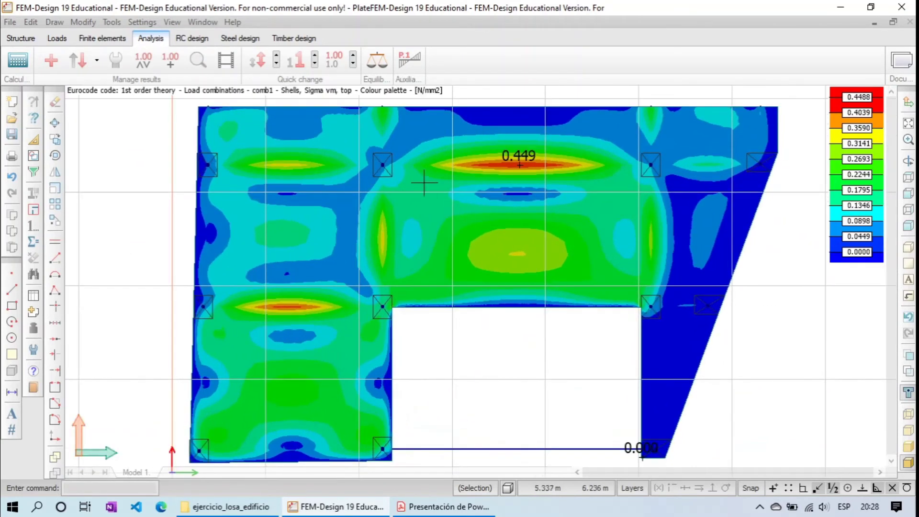
scroll(550, 256, "down", 1)
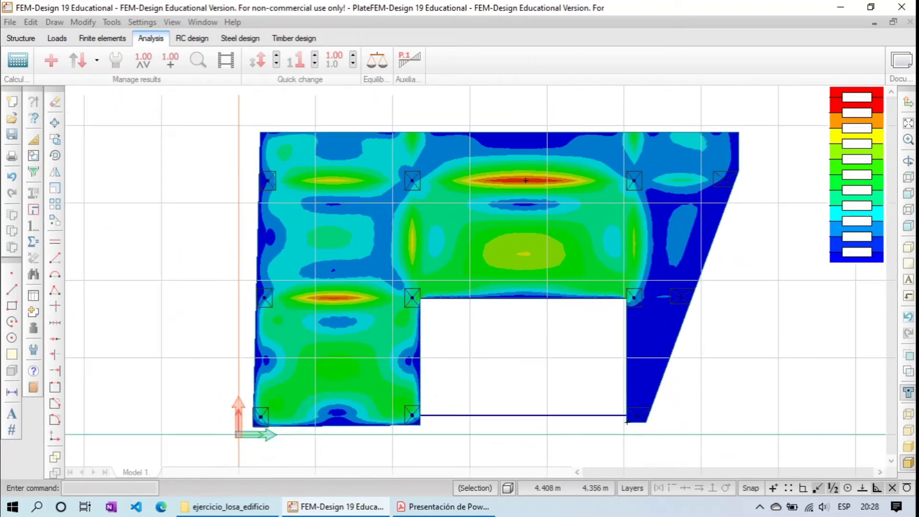
left_click(908, 161)
left_click_drag(694, 230, 613, 184)
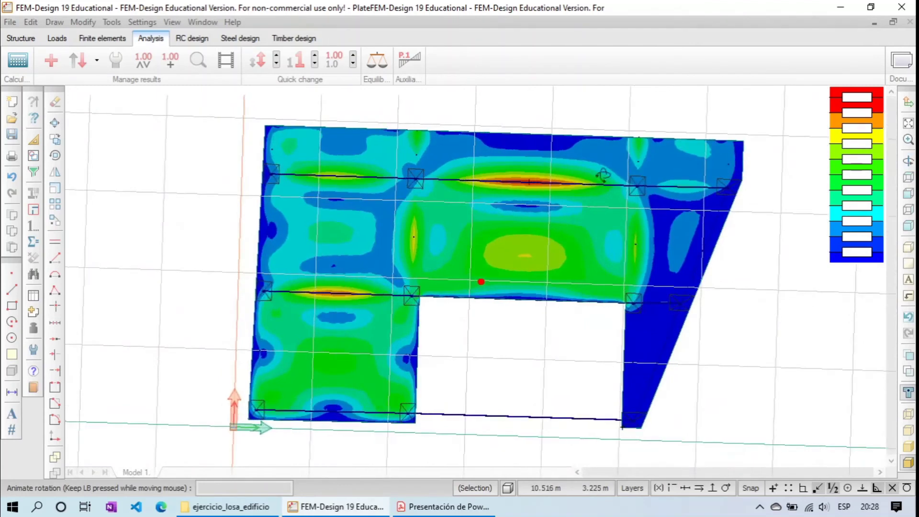
left_click_drag(619, 339, 627, 335)
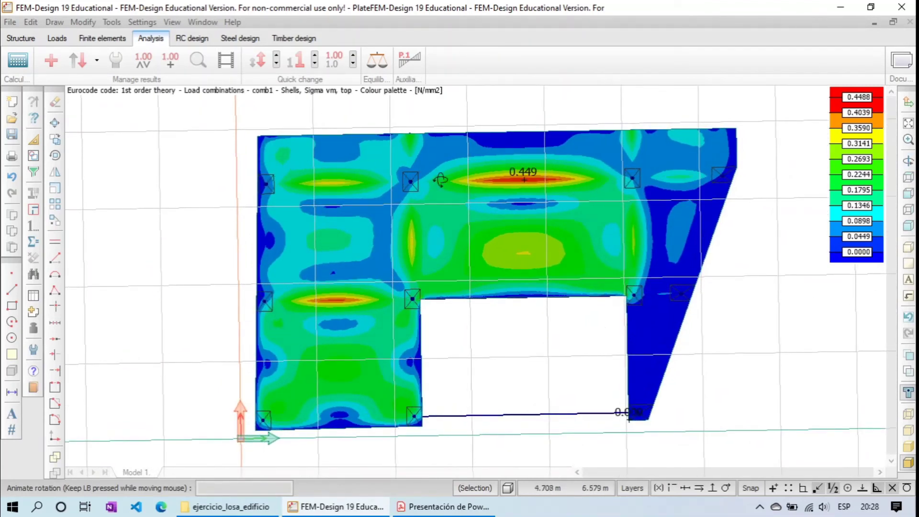
- Display the comb1 translational displacements as a colour palette, and switch their display option to Graph
left_click(51, 60)
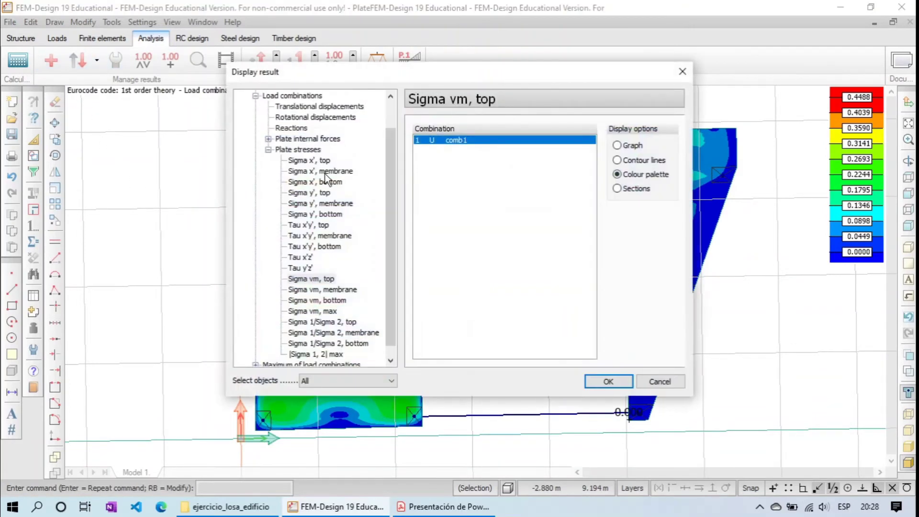
scroll(325, 177, "up", 1)
left_click(320, 139)
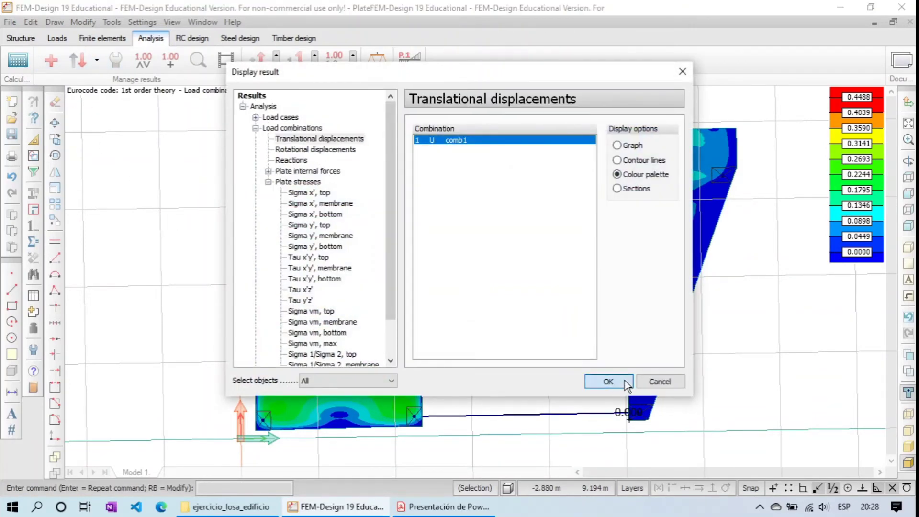
left_click(608, 381)
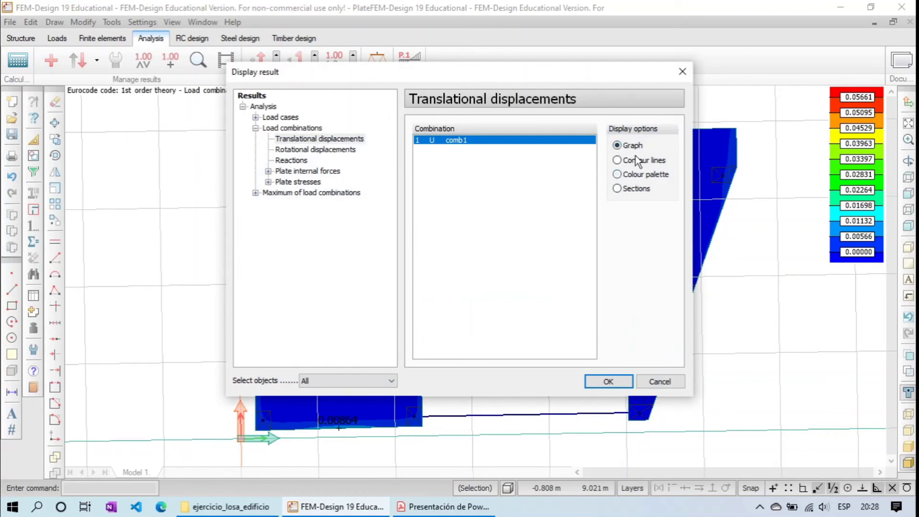
left_click(622, 381)
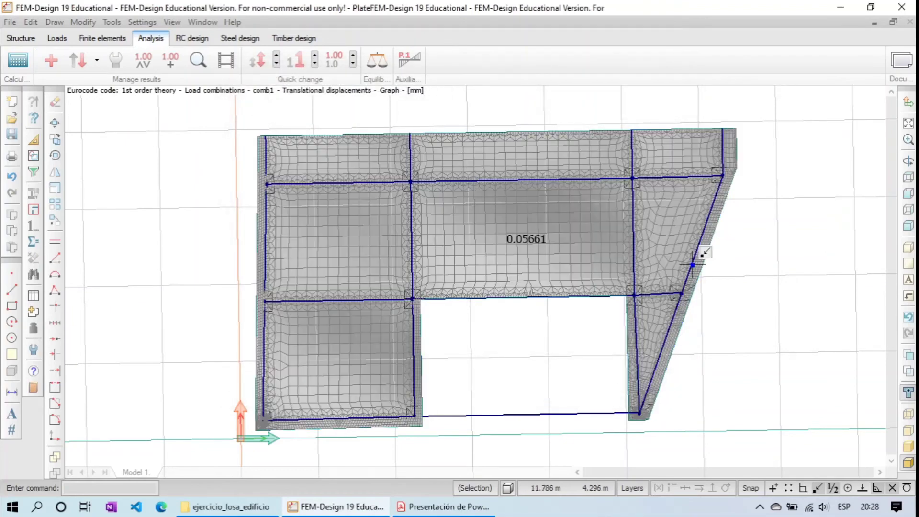
- Inspect the deformed shape of the slab spans and the edges of the opening from tilted 3D views
left_click(907, 161)
left_click_drag(617, 332, 549, 293)
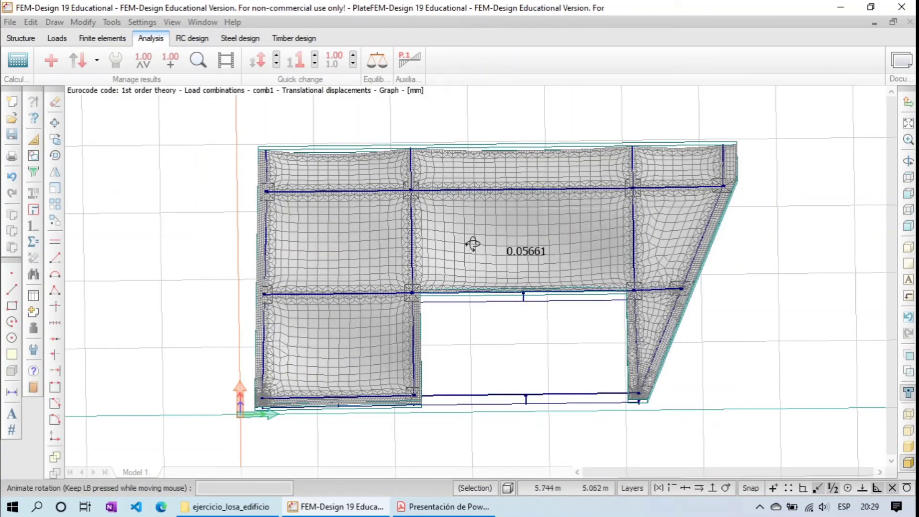
left_click_drag(636, 280, 309, 273)
scroll(565, 357, "up", 2)
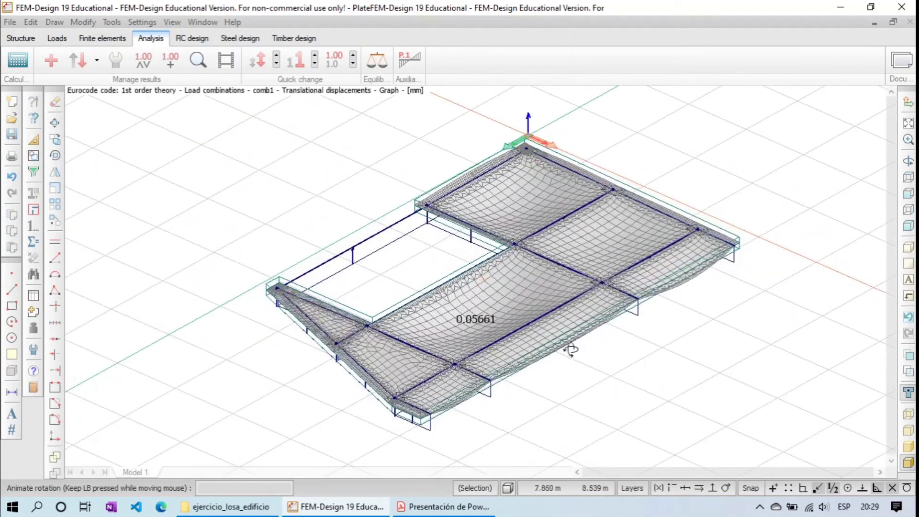
scroll(572, 349, "up", 2)
left_click_drag(484, 461, 667, 265)
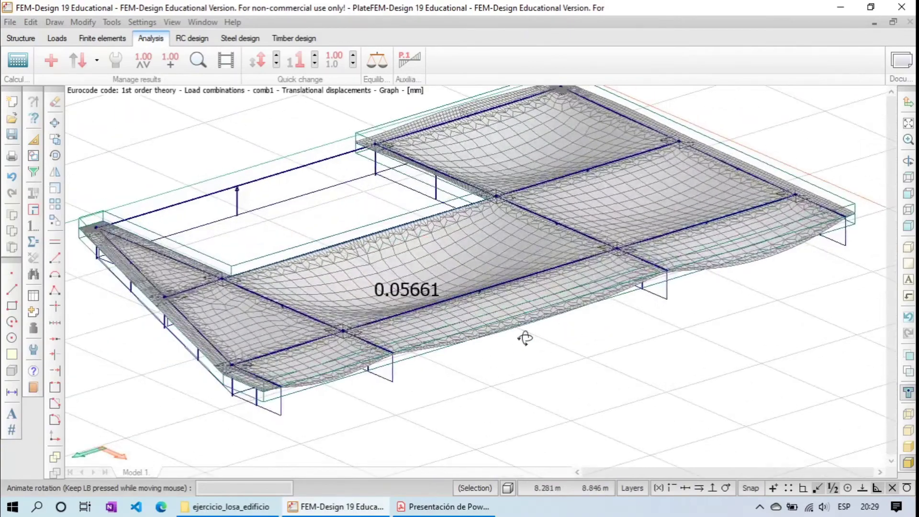
left_click_drag(316, 350, 470, 253)
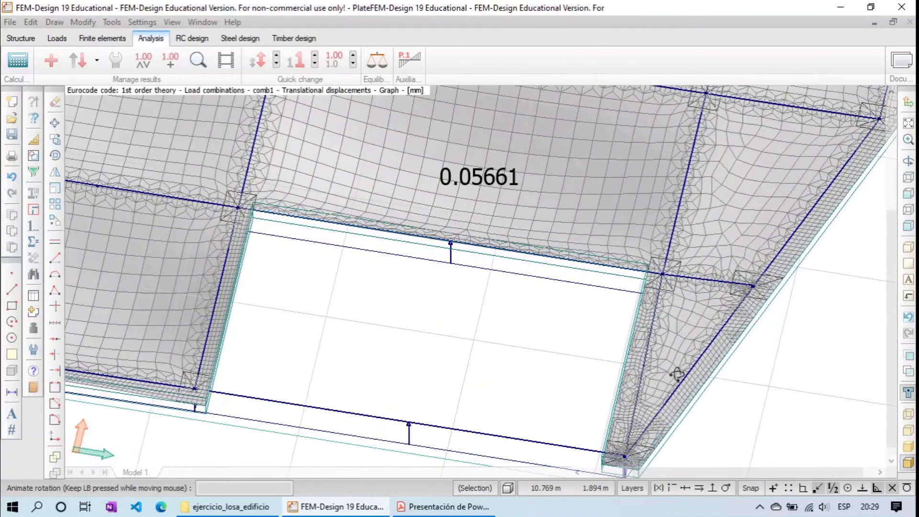
left_click_drag(673, 378, 661, 411)
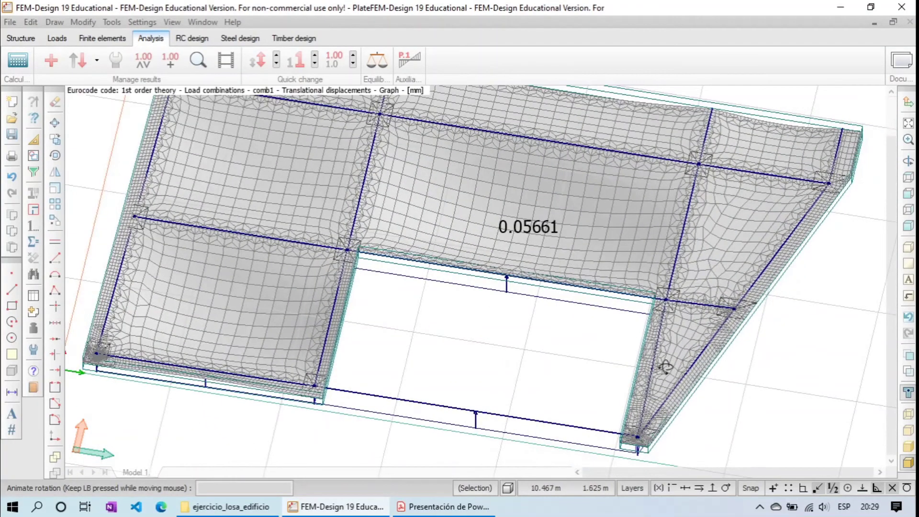
- Examine the displacements around the slanted corner, the column supports and the opening, ending with a low front view of the slab
left_click_drag(688, 388, 360, 320)
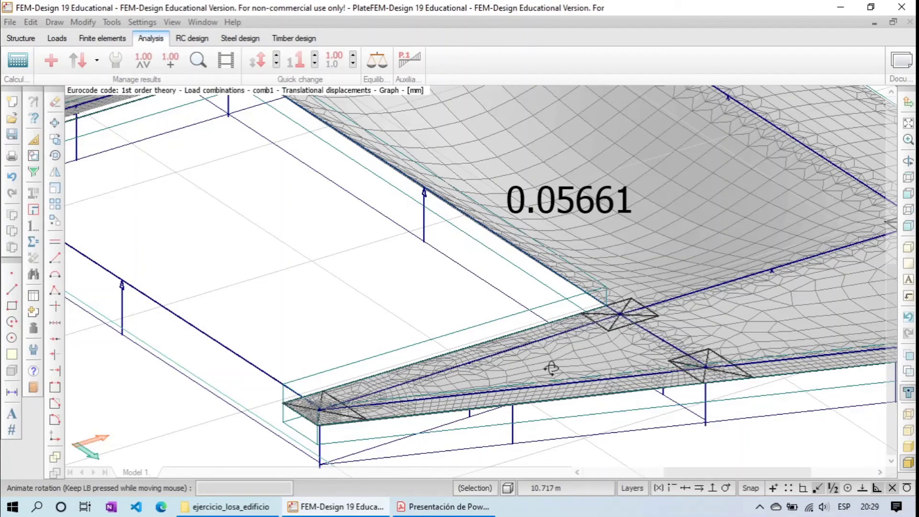
left_click_drag(400, 408, 690, 370)
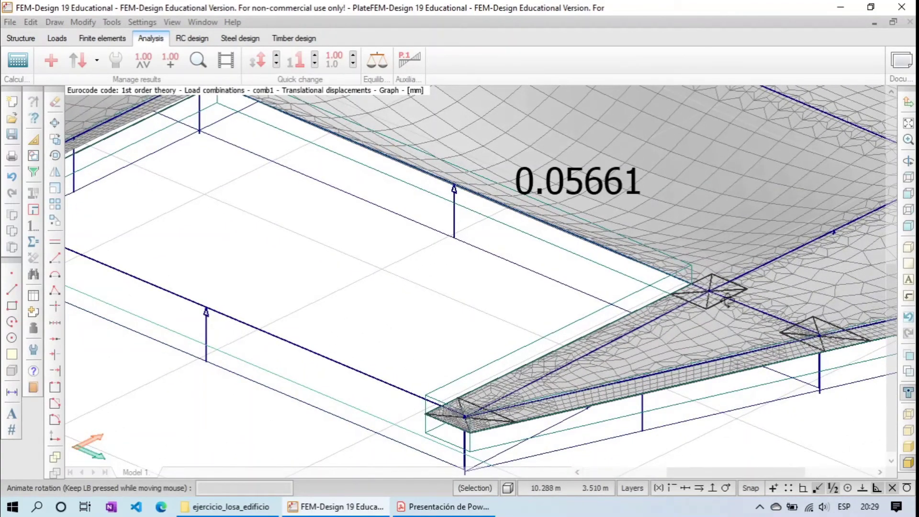
left_click_drag(517, 393, 804, 292)
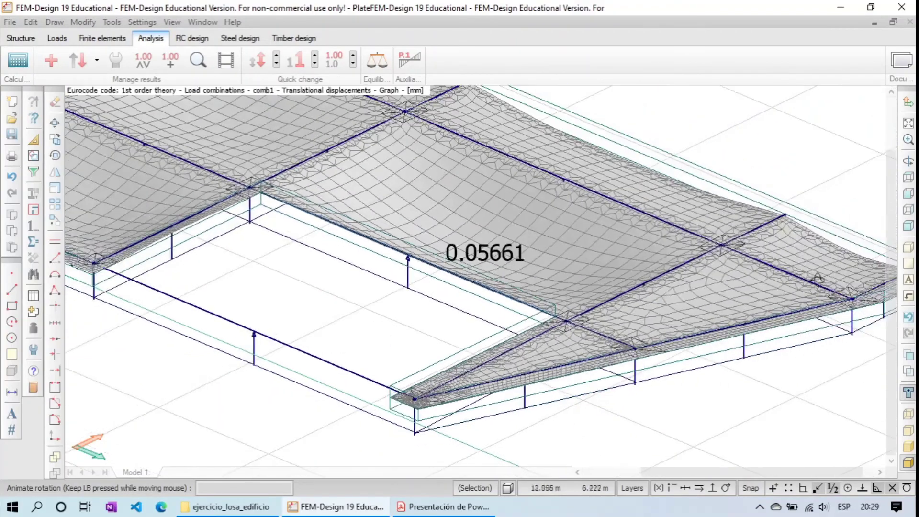
left_click_drag(390, 311, 147, 364)
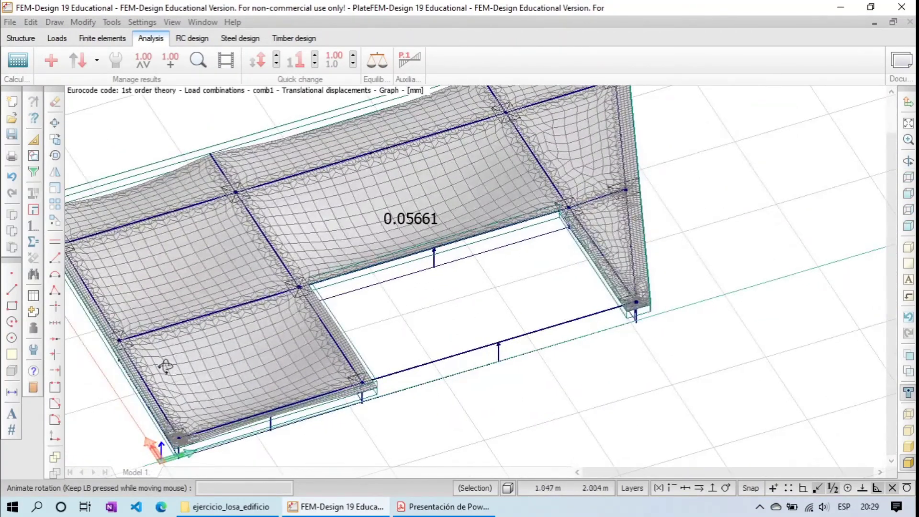
left_click_drag(309, 414, 469, 333)
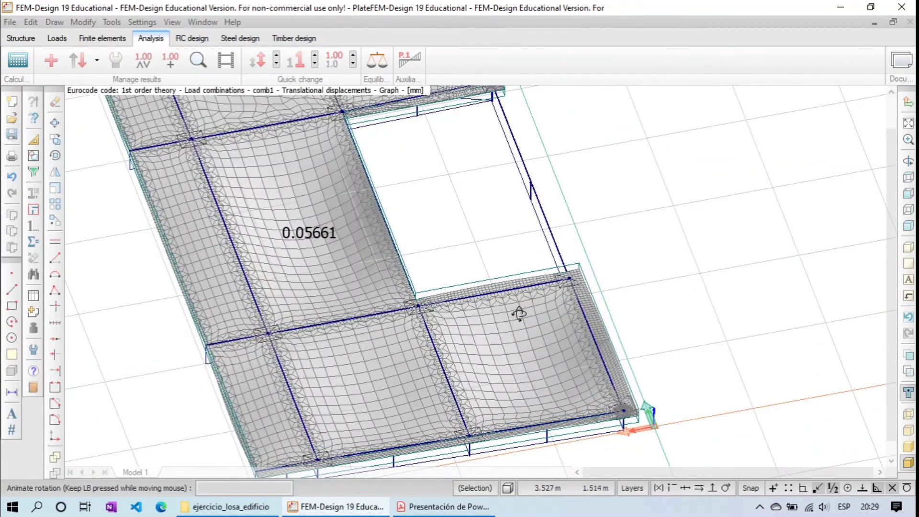
left_click_drag(545, 429, 234, 345)
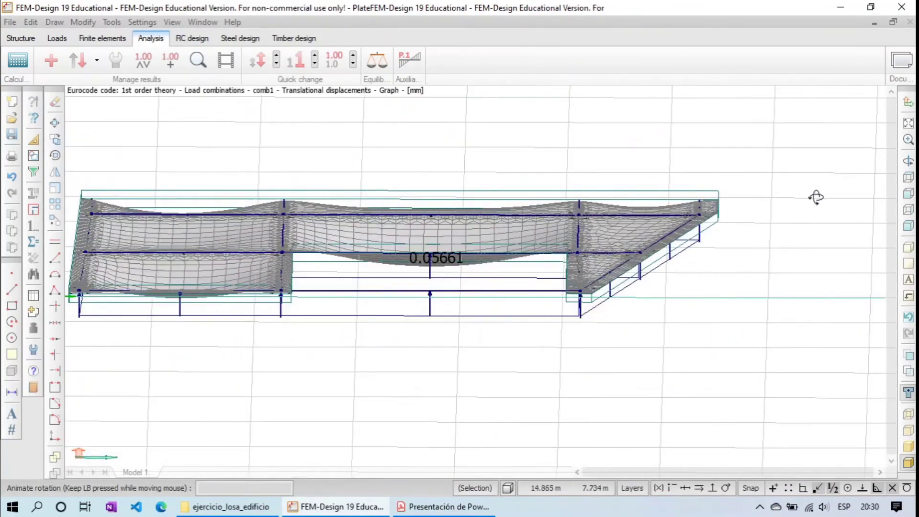
right_click(474, 283)
middle_click_drag(430, 277, 526, 294)
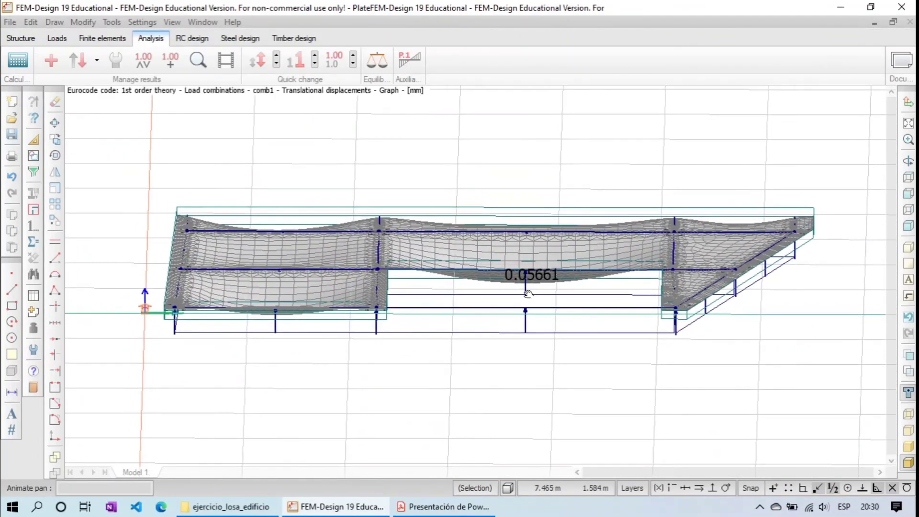
- Return the displacement graph to the plan view and fit the whole slab in the window
left_click(908, 161)
left_click_drag(501, 315, 505, 410)
right_click(529, 324)
scroll(481, 363, "down", 3)
scroll(480, 363, "up", 1)
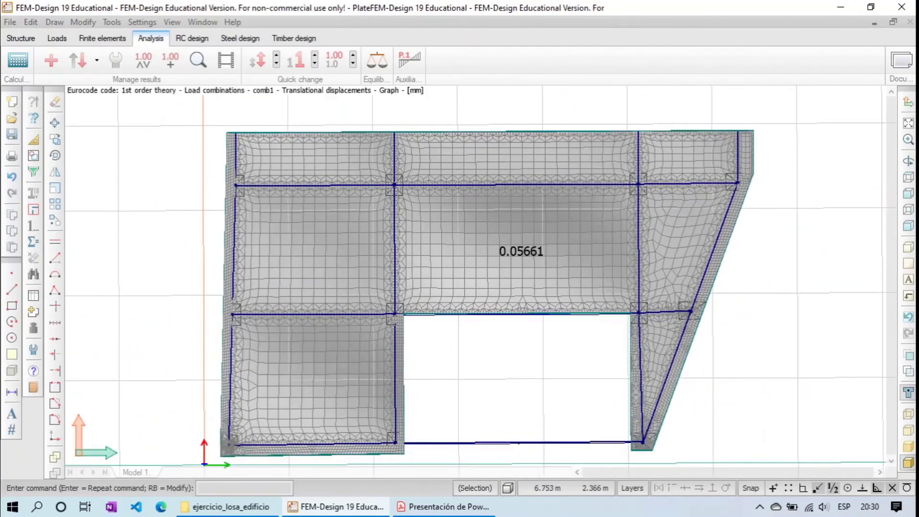
left_click(907, 123)
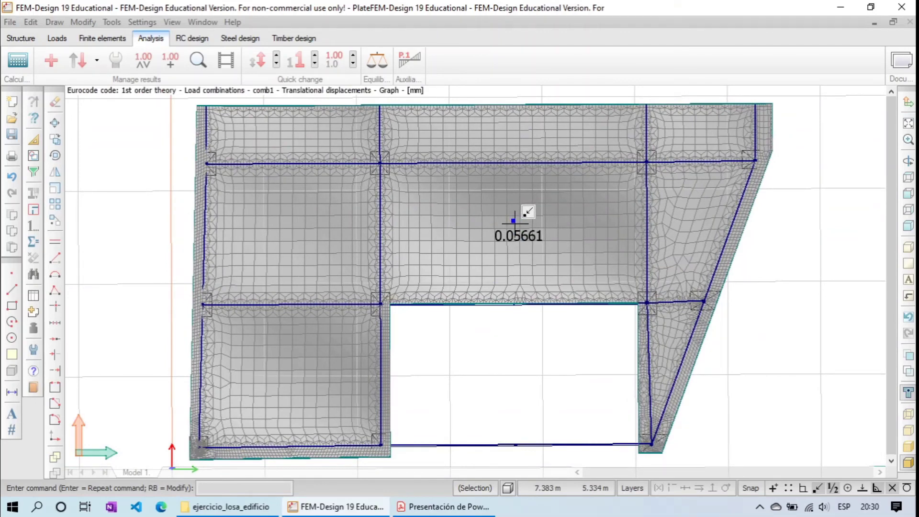
- Open the documentation module and look over the analysis figures on the document pages
left_click(901, 60)
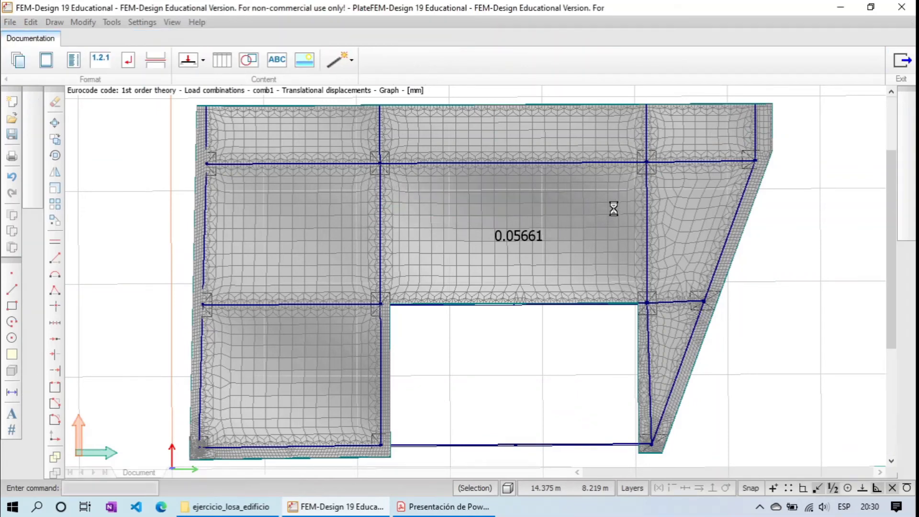
scroll(696, 322, "down", 4)
scroll(694, 333, "up", 8)
scroll(694, 333, "down", 4)
scroll(693, 333, "up", 1)
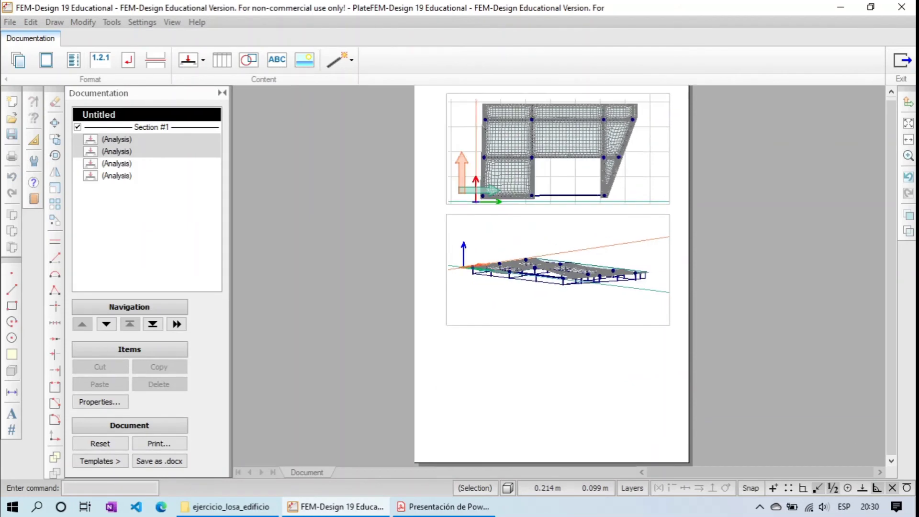
- Review the analysis tables available for load cases and load combinations, and return to the model without listing any
left_click(223, 59)
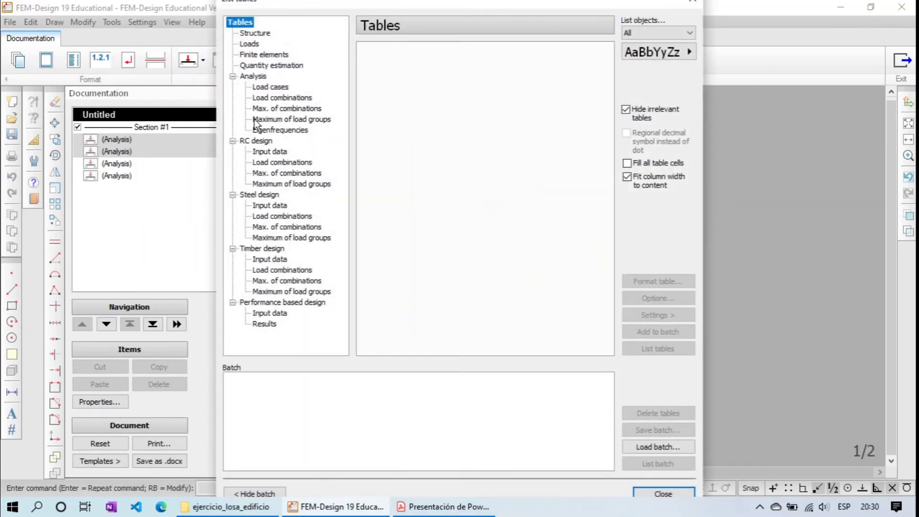
left_click(266, 87)
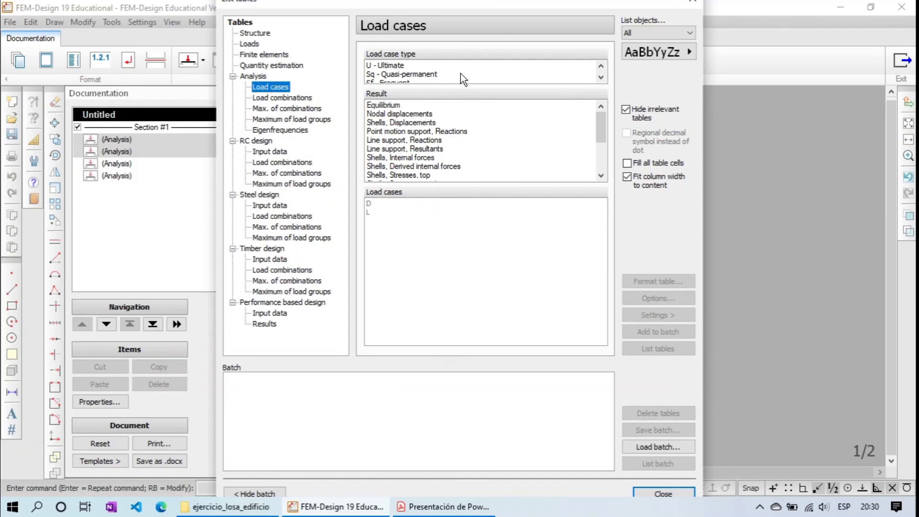
left_click(285, 98)
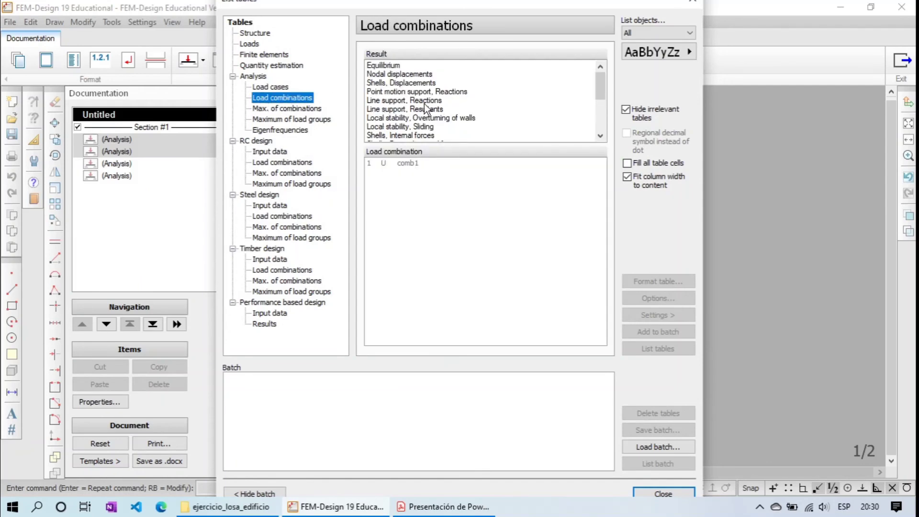
left_click(692, 3)
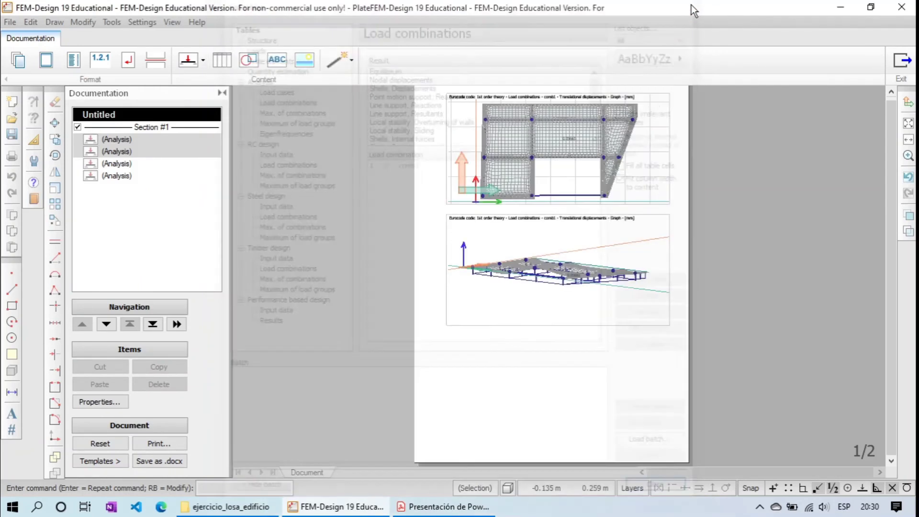
left_click(900, 62)
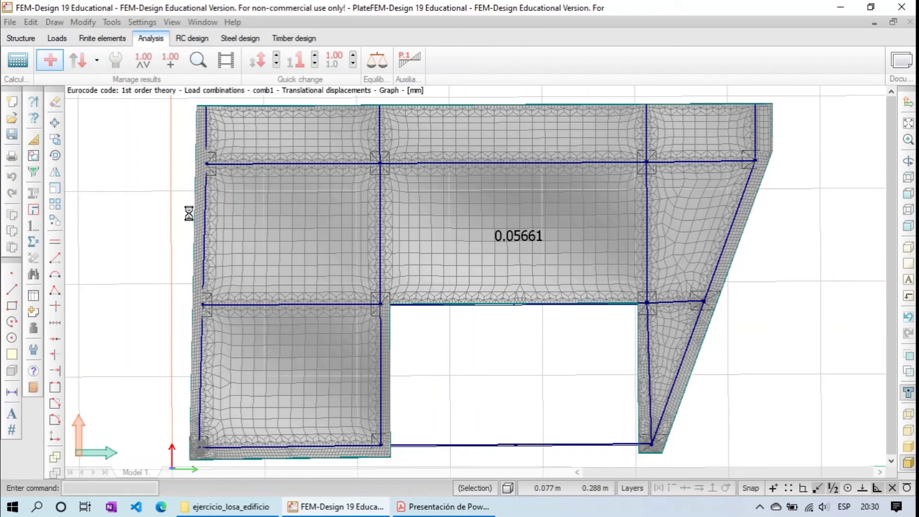
- Display the comb1 reactions and switch the model from the shaded display to wireframe
left_click(280, 162)
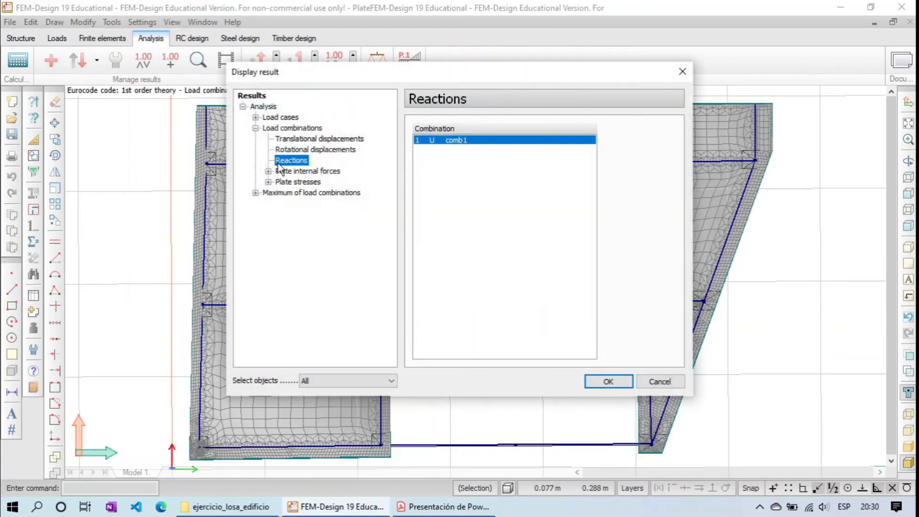
left_click(607, 382)
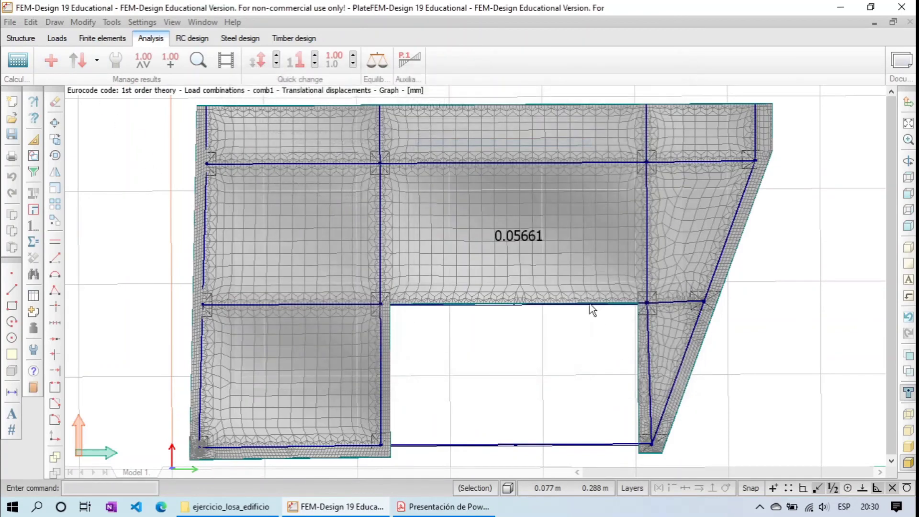
left_click(909, 392)
left_click(908, 414)
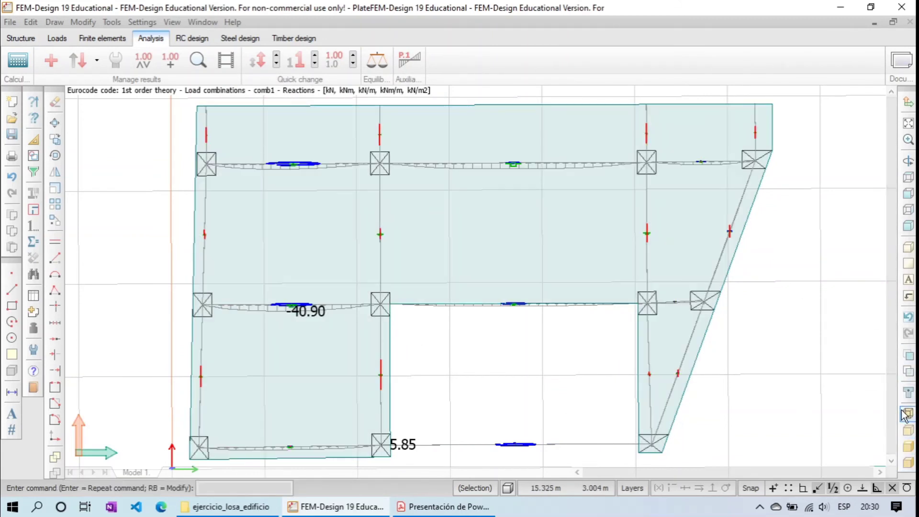
- Examine the comb1 reaction diagrams and resultants along the line supports in 3D, and return to the fitted plan view
left_click(907, 161)
left_click_drag(530, 341, 274, 354)
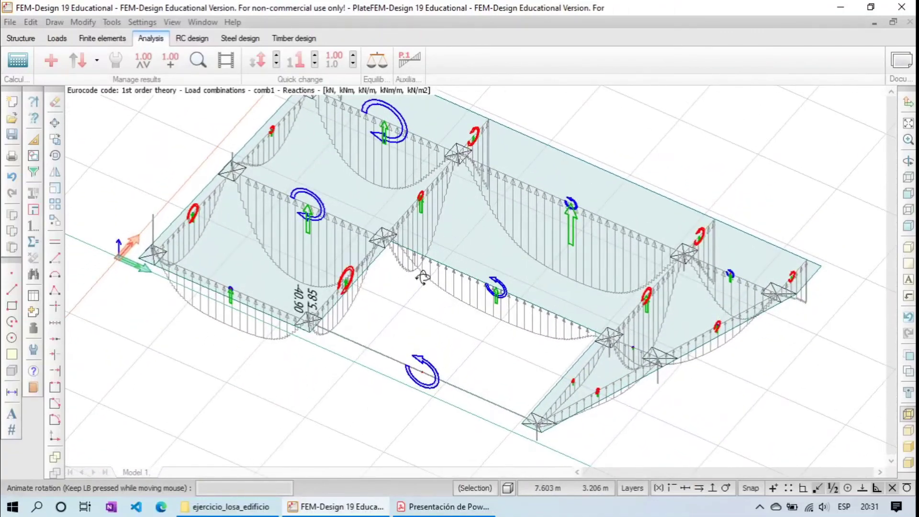
scroll(505, 300, "up", 5)
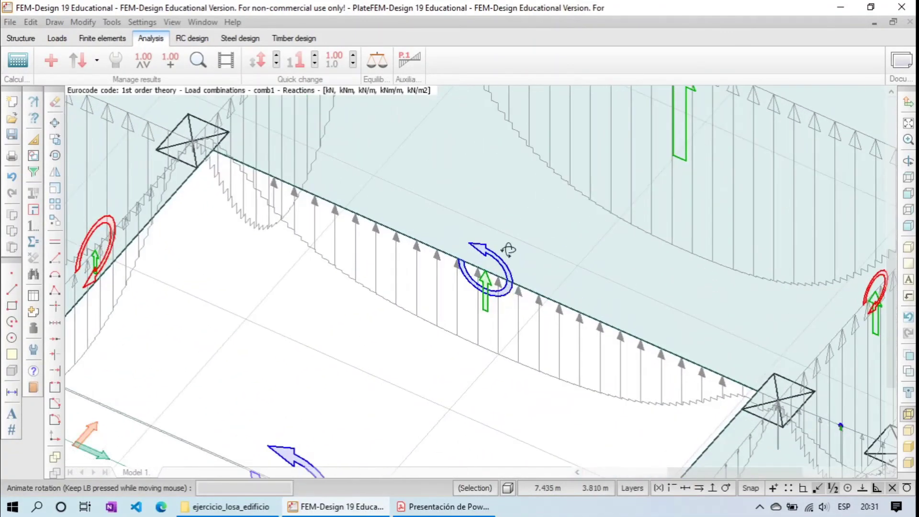
scroll(508, 249, "down", 5)
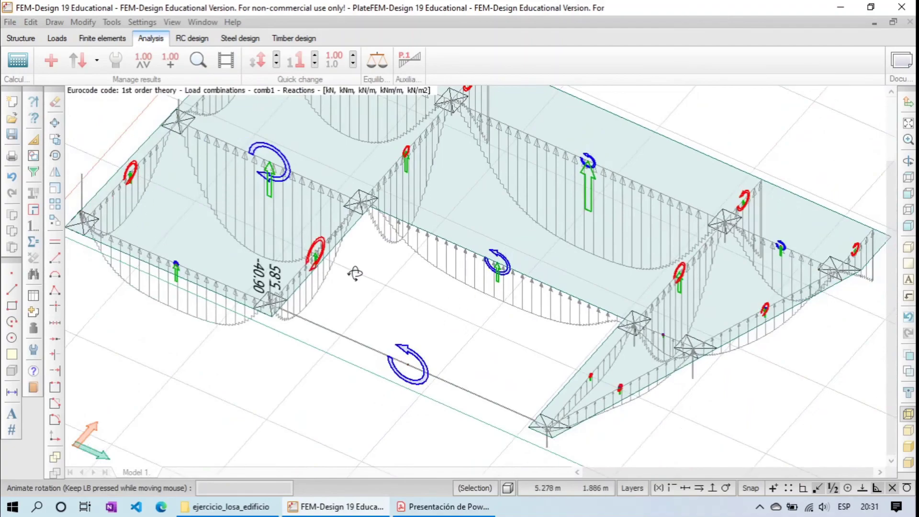
left_click_drag(386, 385, 377, 337)
left_click_drag(328, 298, 281, 343)
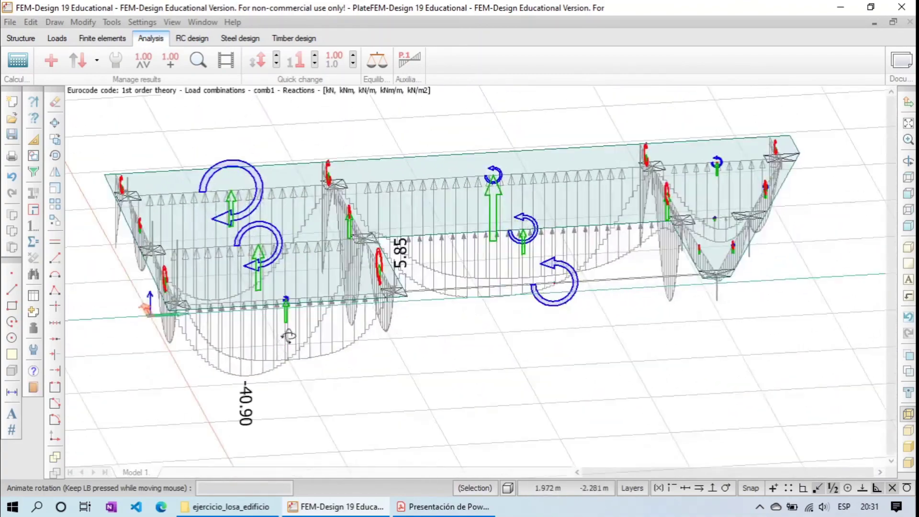
left_click_drag(418, 312, 363, 369)
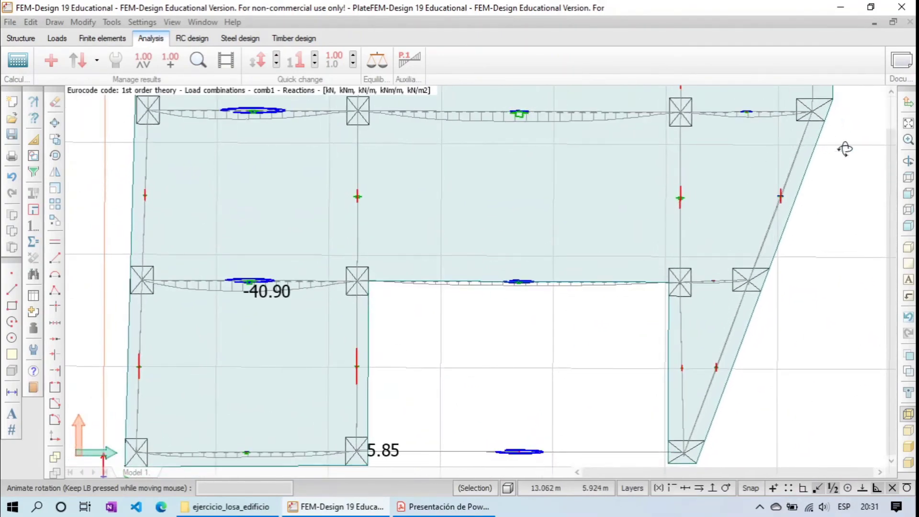
left_click(908, 124)
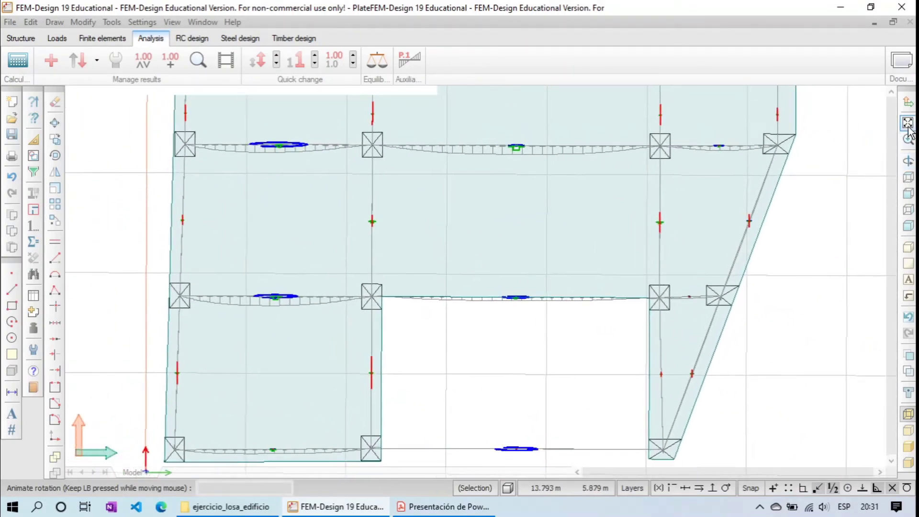